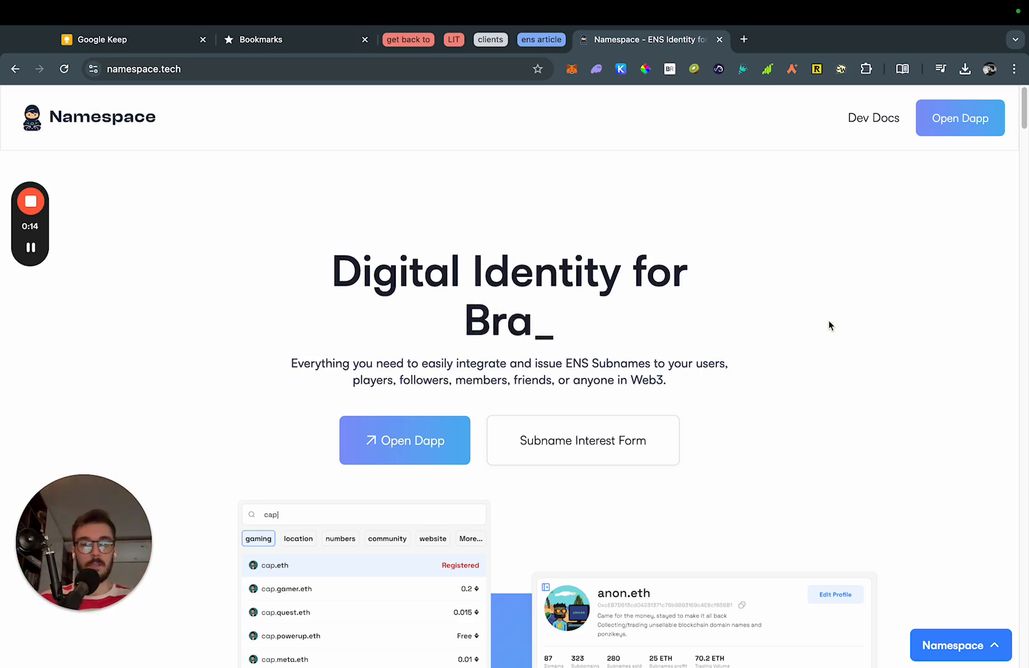
From the namespace.tech site header, launch the app.namespace.tech dapp in a new tab.
click(828, 320)
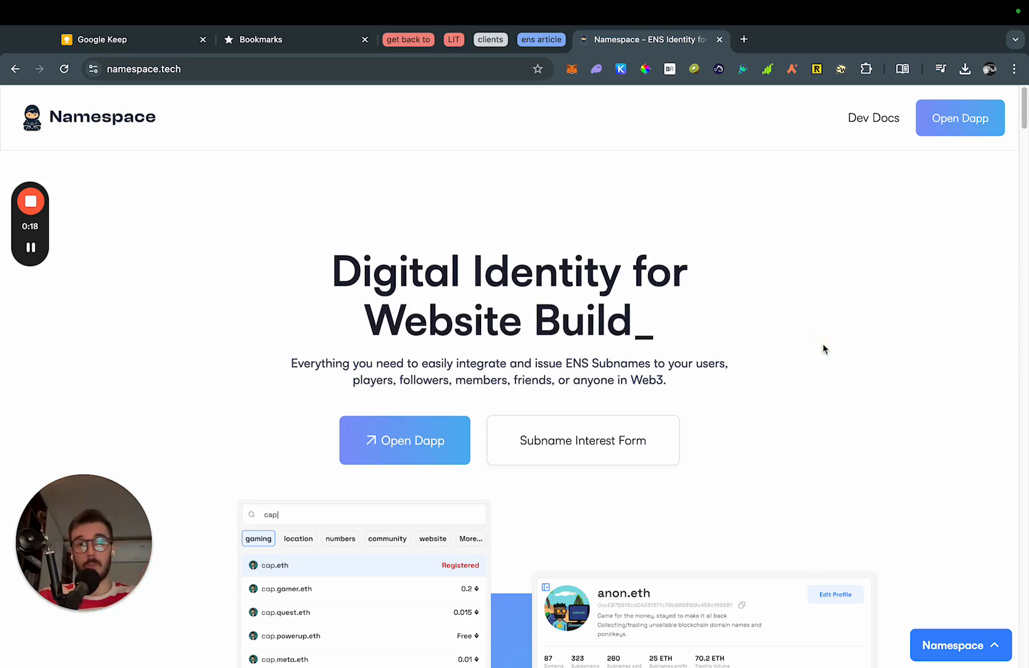
click(823, 346)
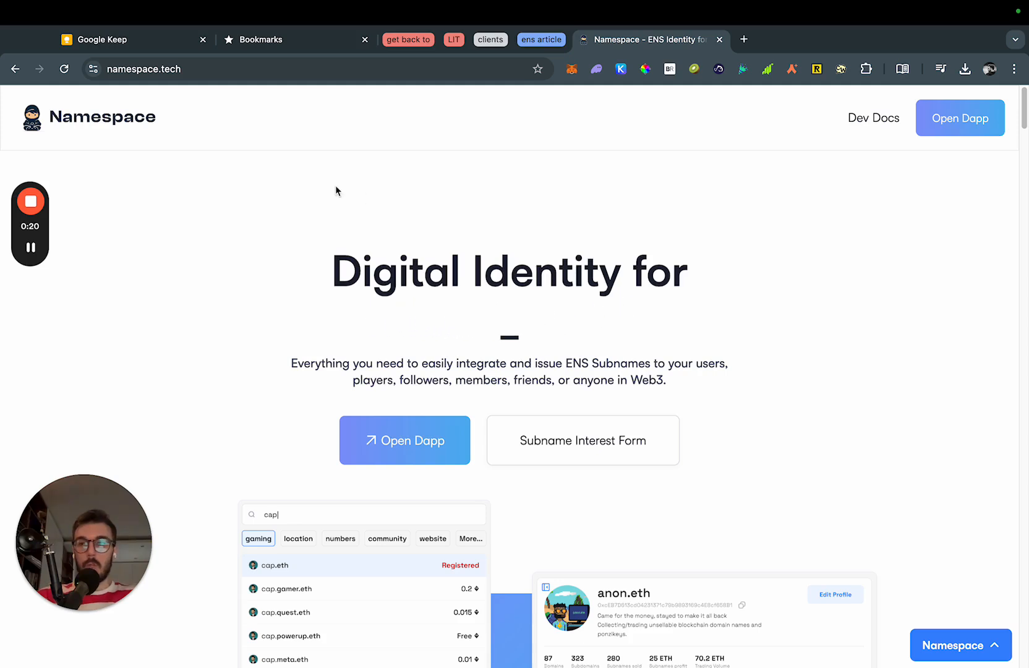
click(232, 116)
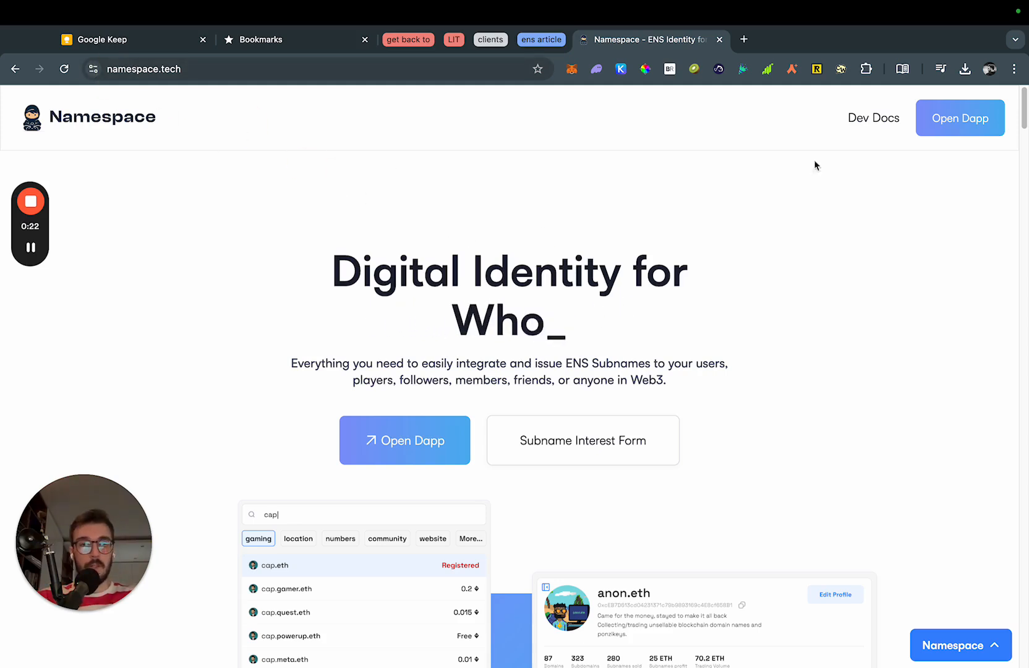
click(961, 117)
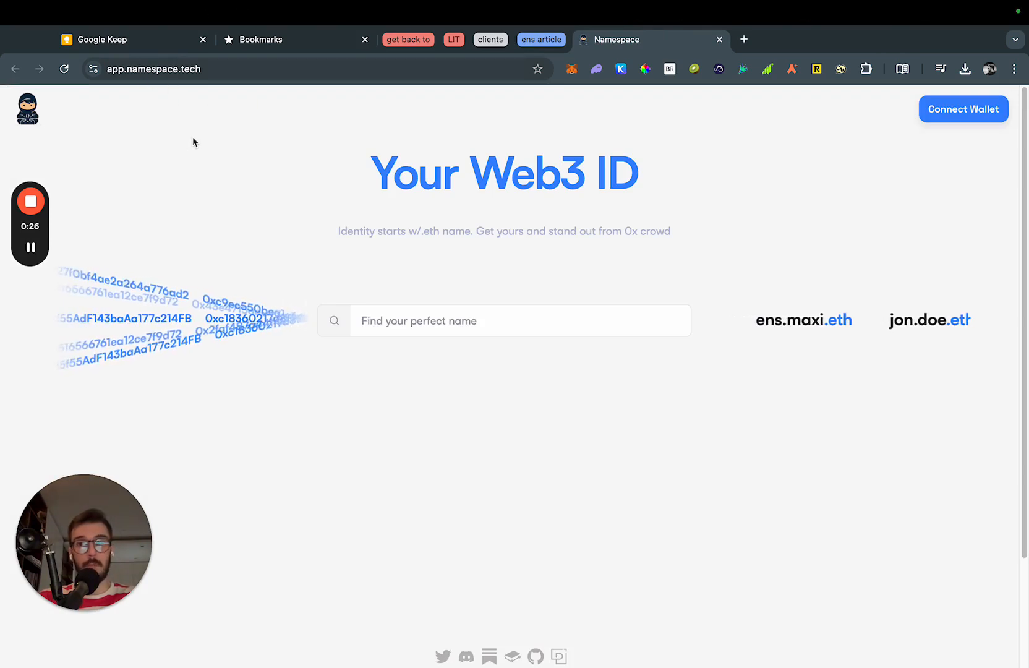
Connect MetaMask to Namespace, unlocking it with the wallet password.
click(931, 111)
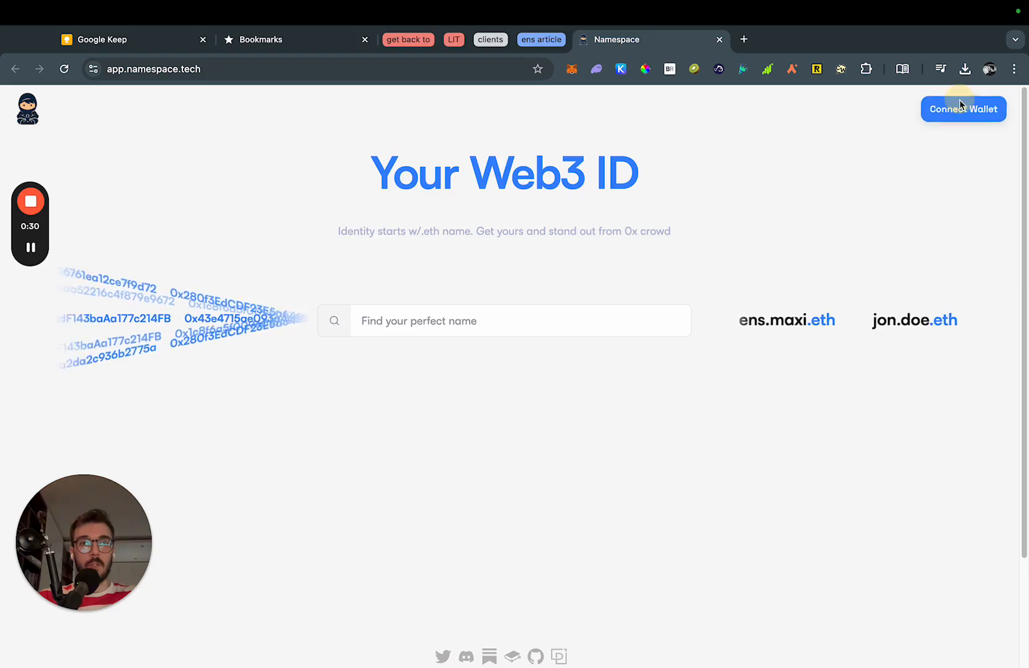
click(961, 107)
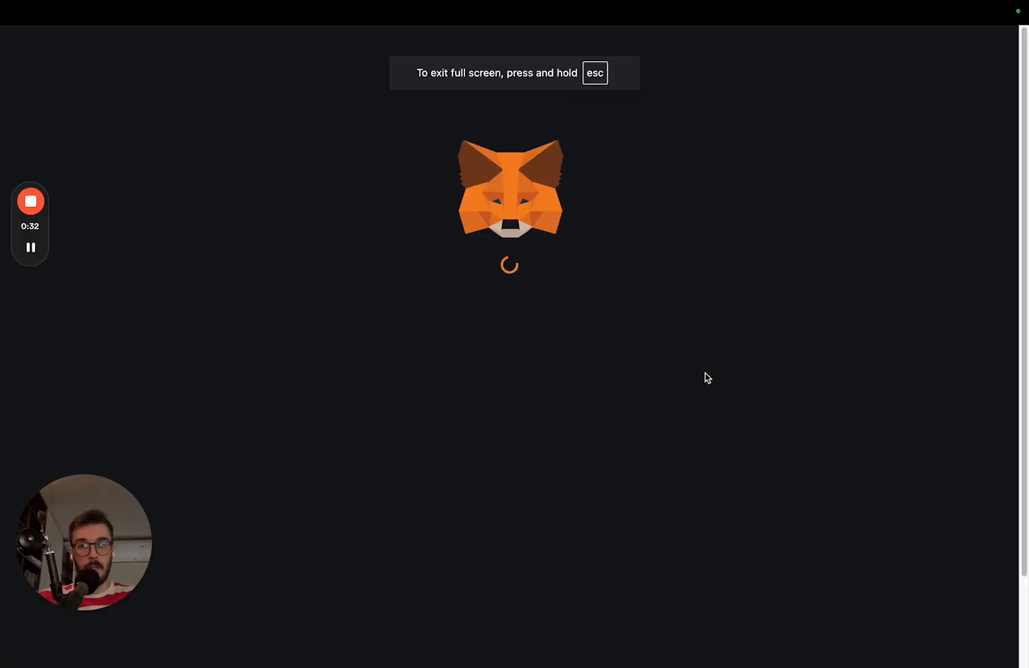
text(•••••••••••••••)
key(Return)
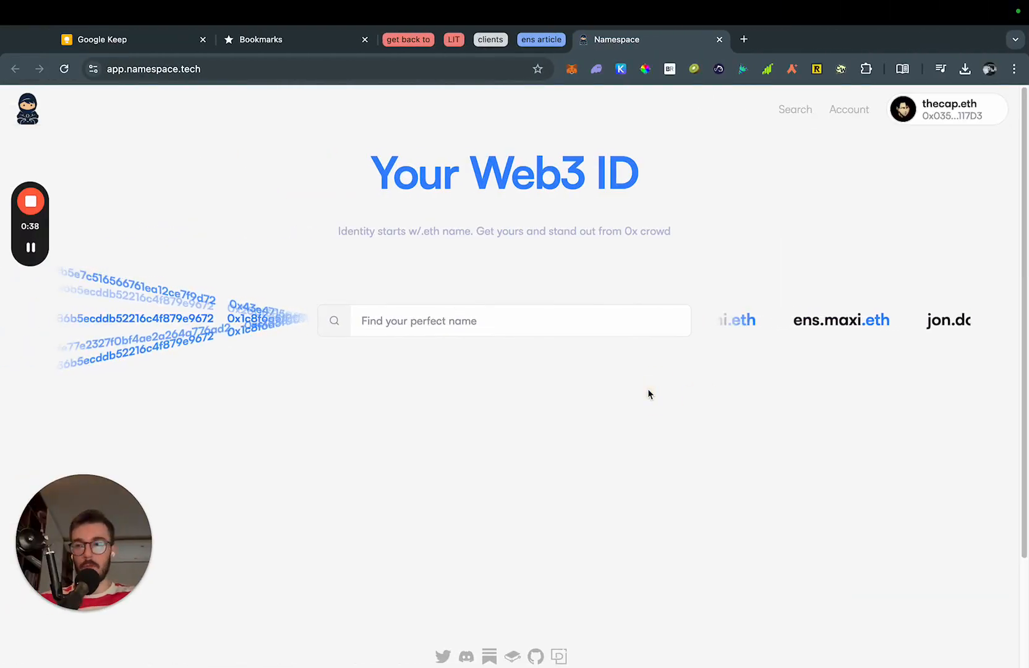
key(super+t)
text(app.ens.domains)
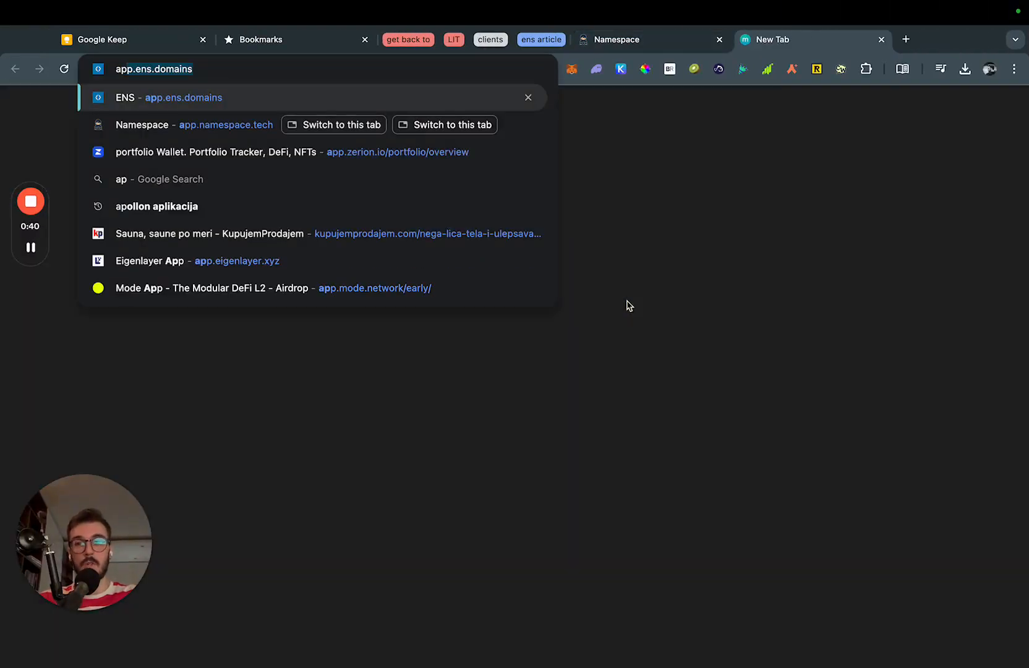
key(super+w)
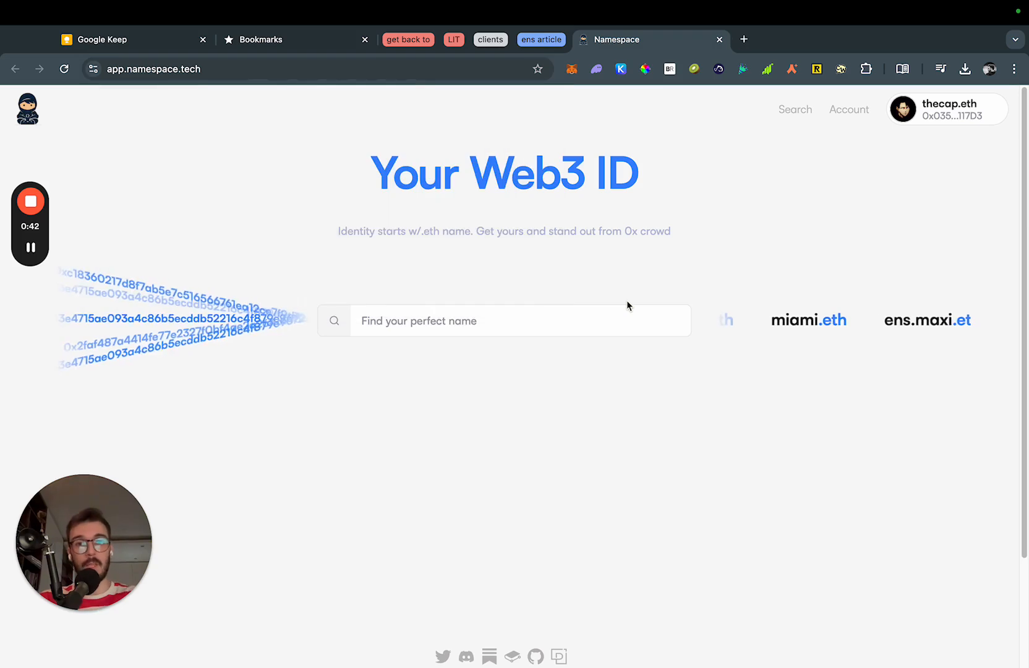
click(492, 321)
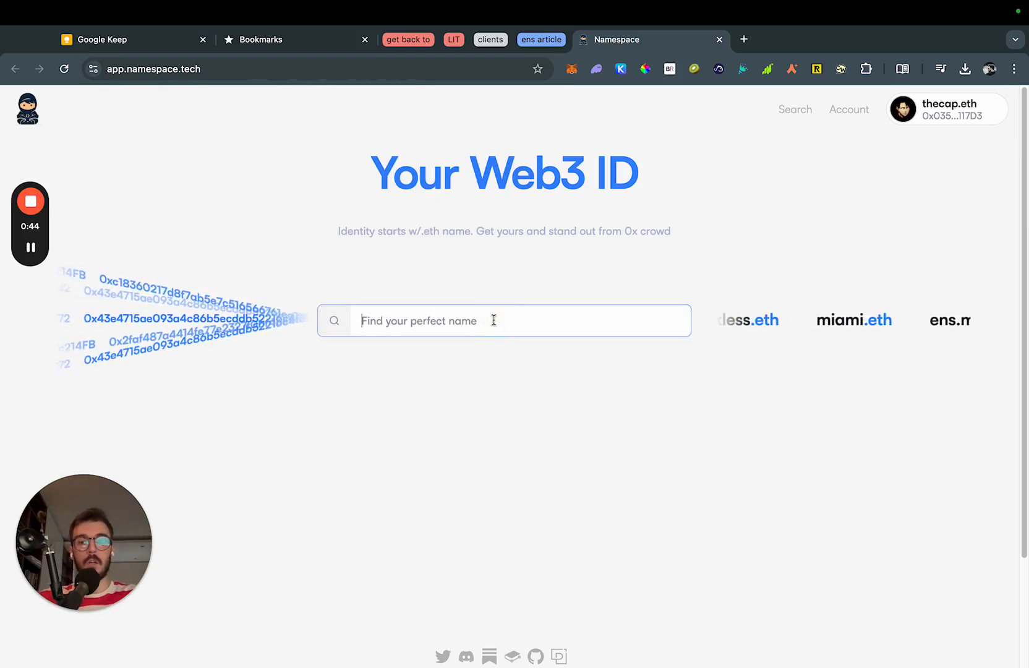
text(asdas)
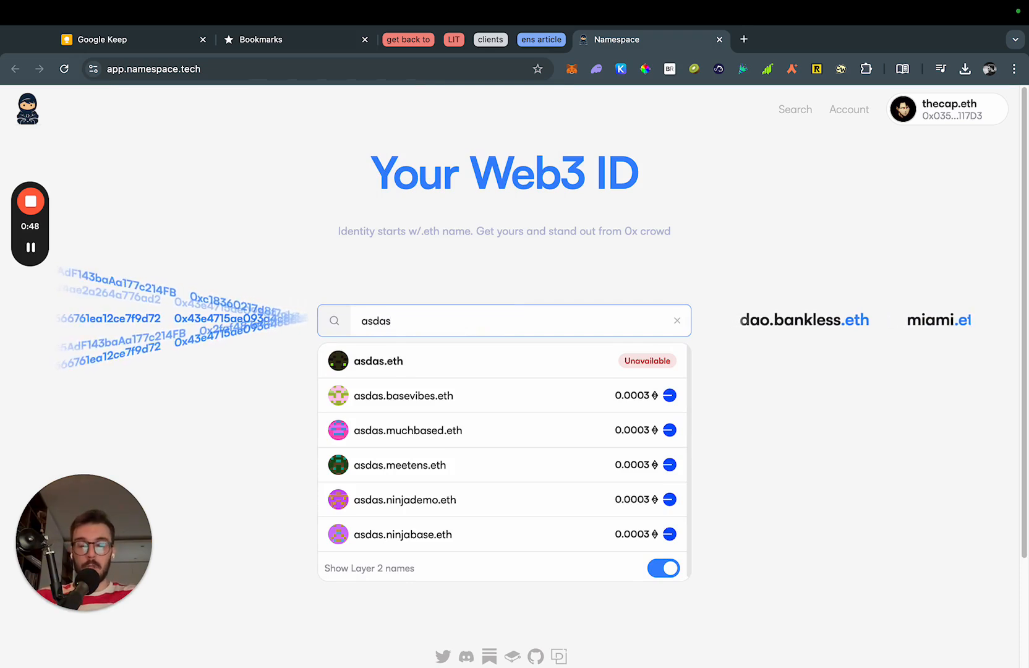
key(super+a)
key(BackSpace)
click(551, 414)
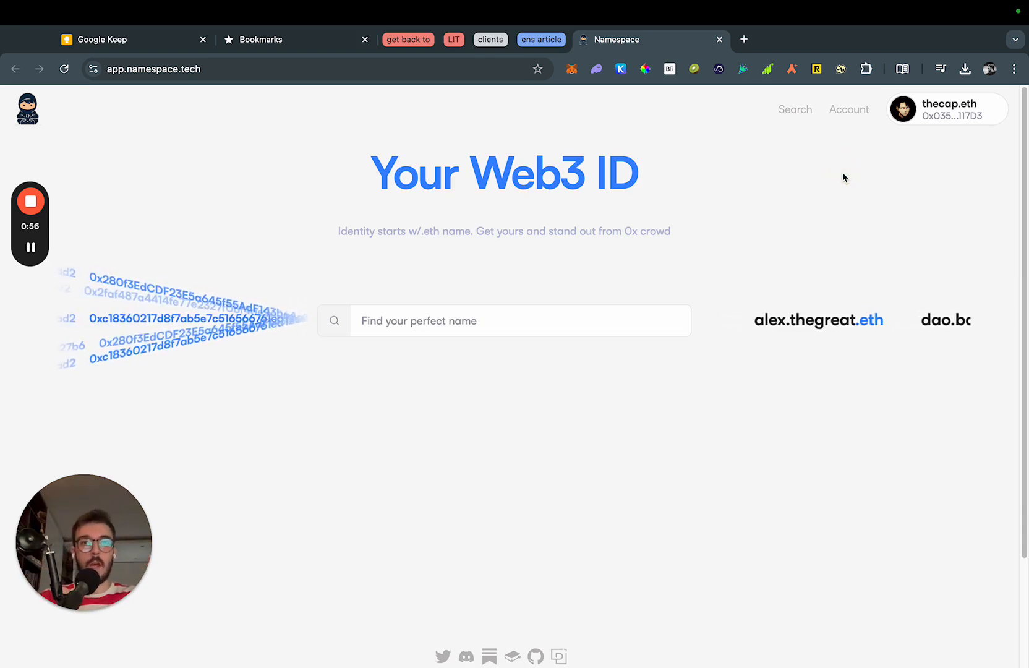
Open the Account profile page and dismiss the Edit profile form unchanged.
click(850, 110)
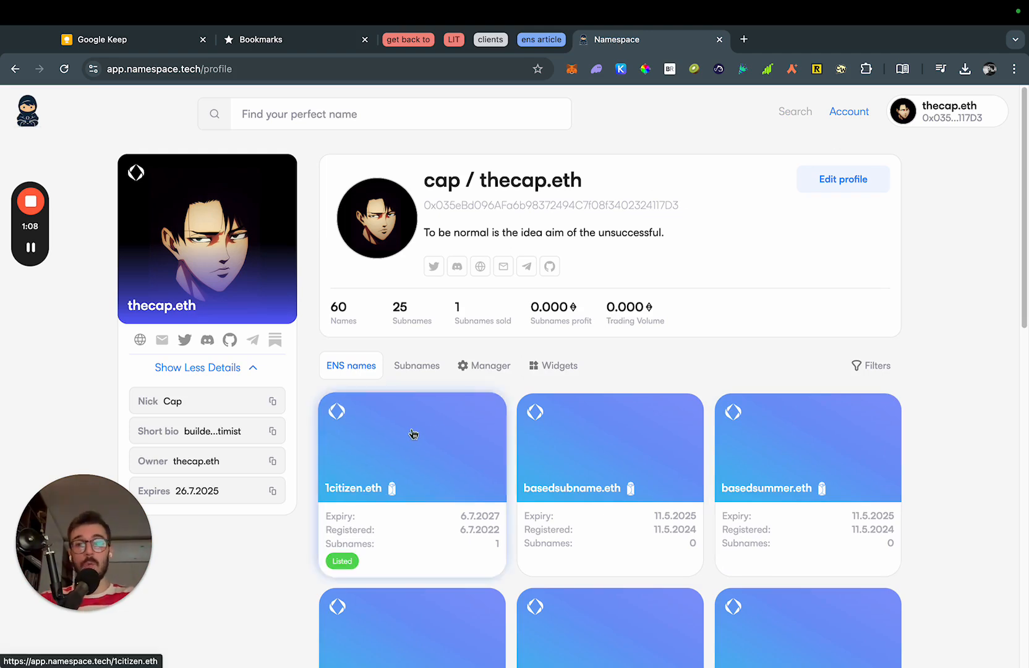
click(854, 189)
click(908, 319)
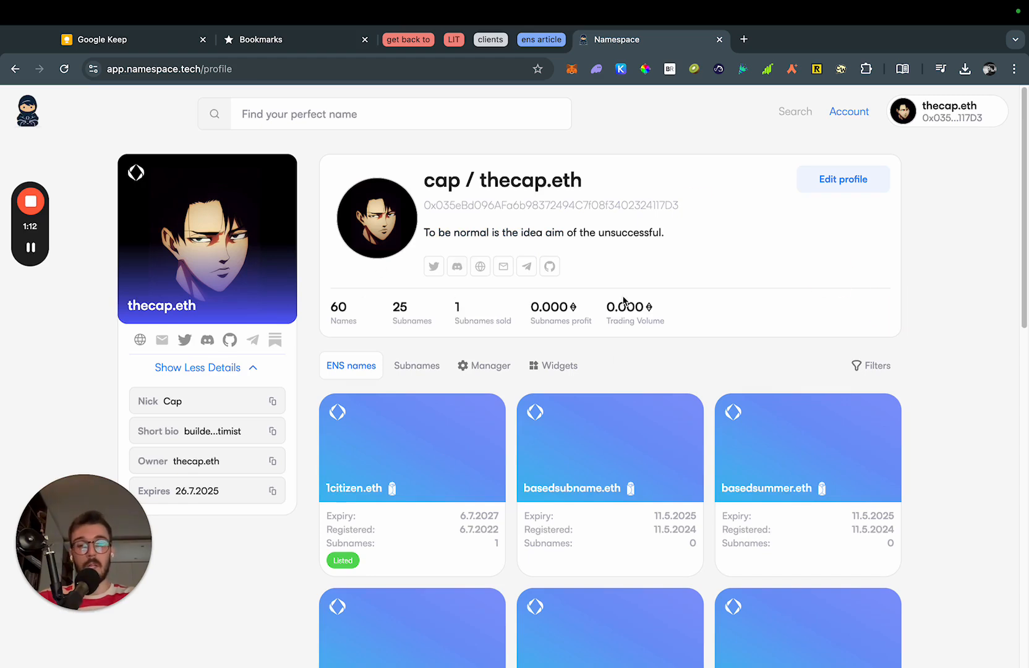
Toggle the profile details and switch between the Subnames and ENS names lists.
click(234, 370)
click(221, 370)
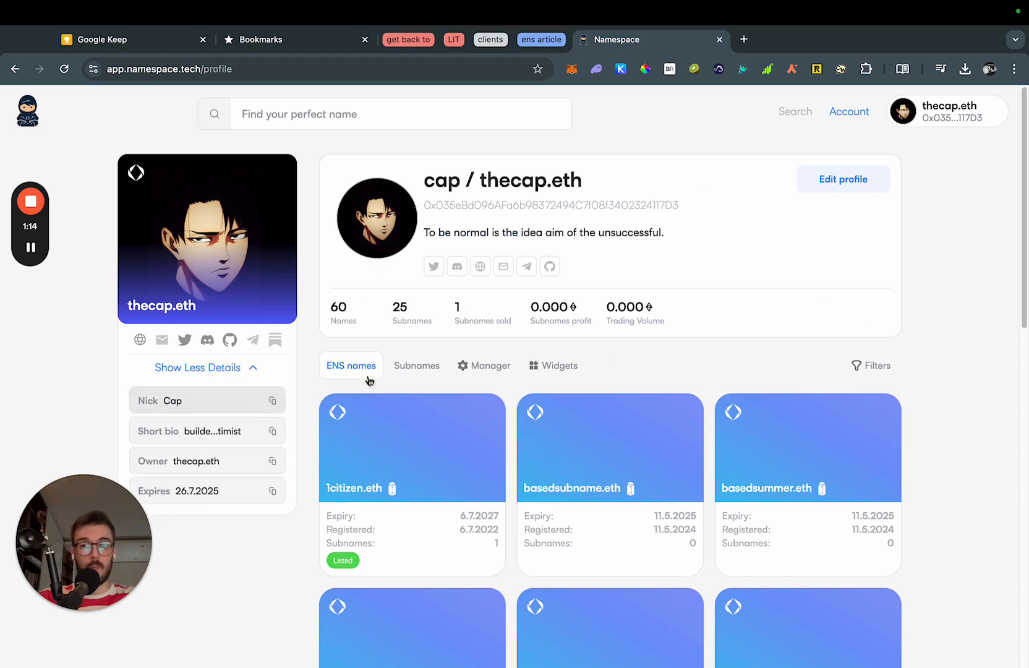
scroll(444, 408, down, 1)
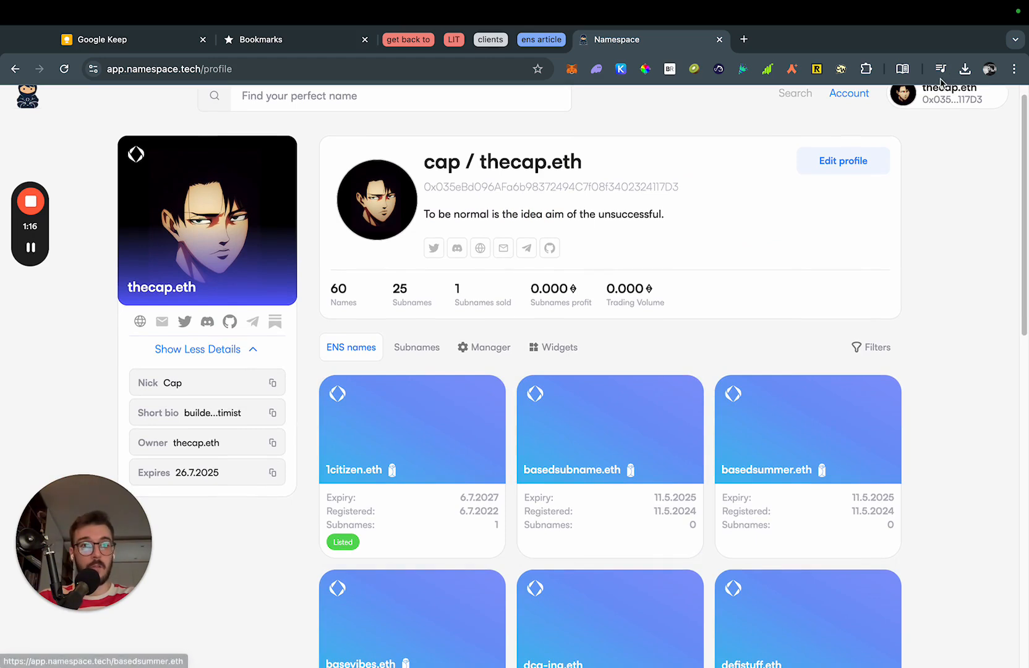
scroll(442, 359, up, 1)
click(415, 371)
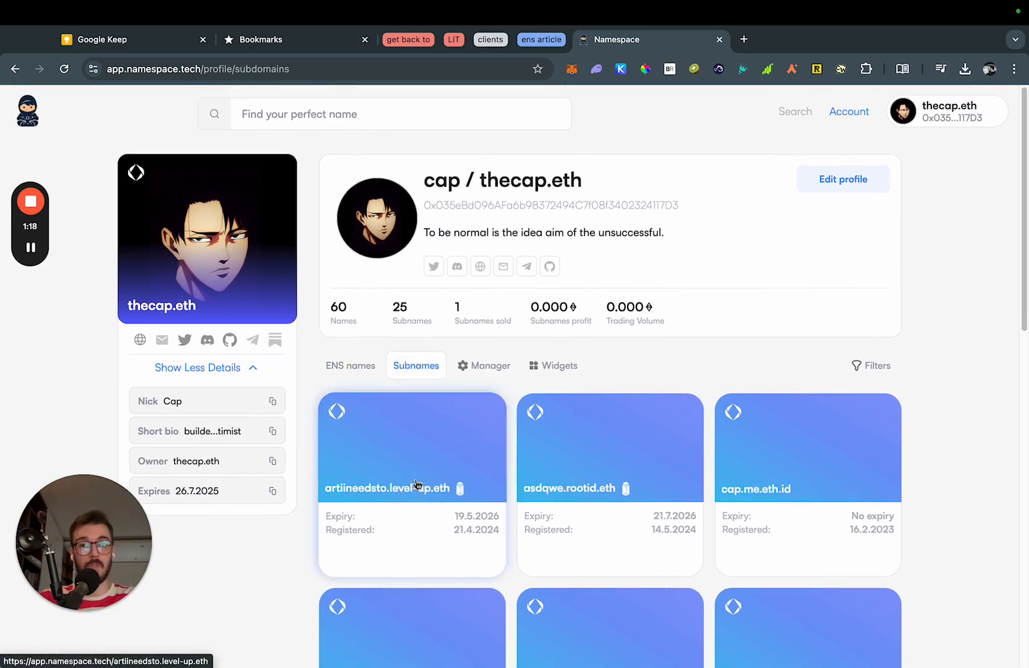
click(366, 374)
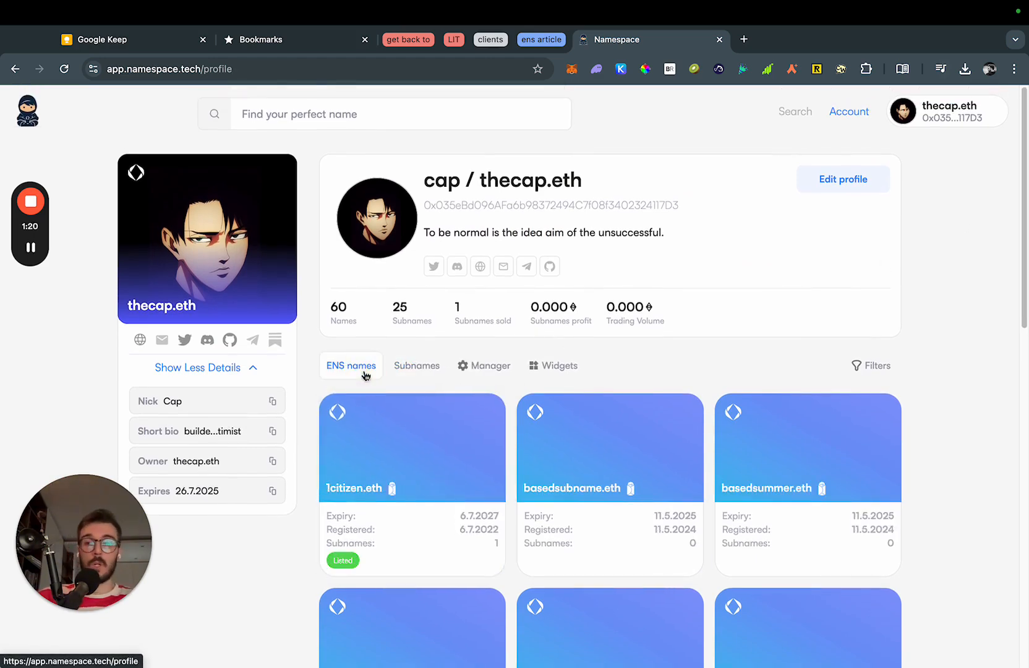
In the Manager tab, search 'base' and choose basedsummer.eth as the name to manage.
click(493, 365)
click(546, 413)
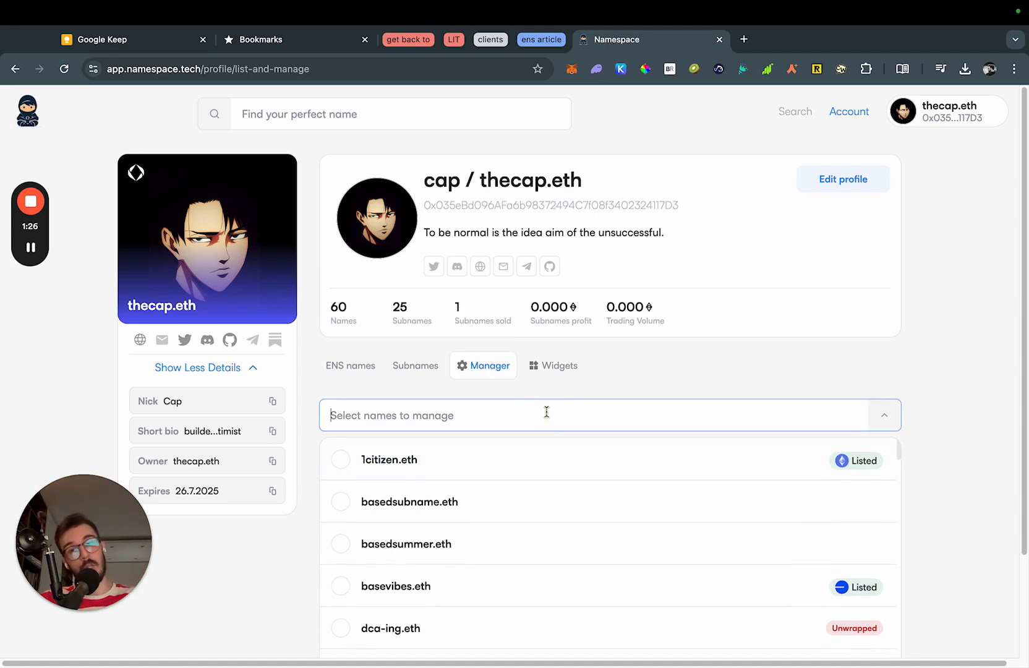
scroll(710, 331, down, 3)
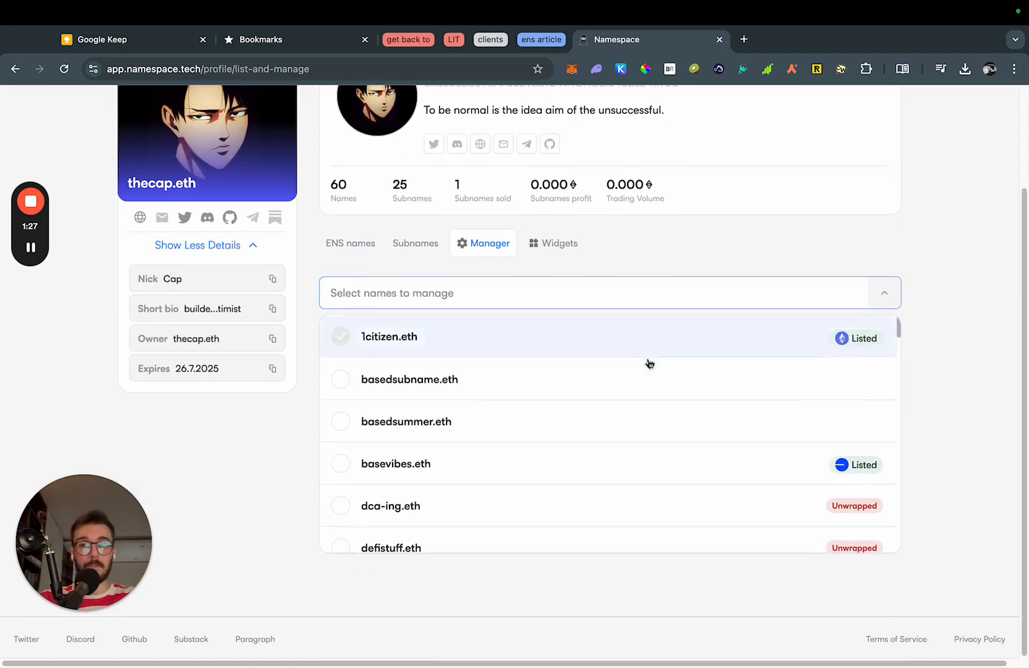
click(625, 299)
click(627, 298)
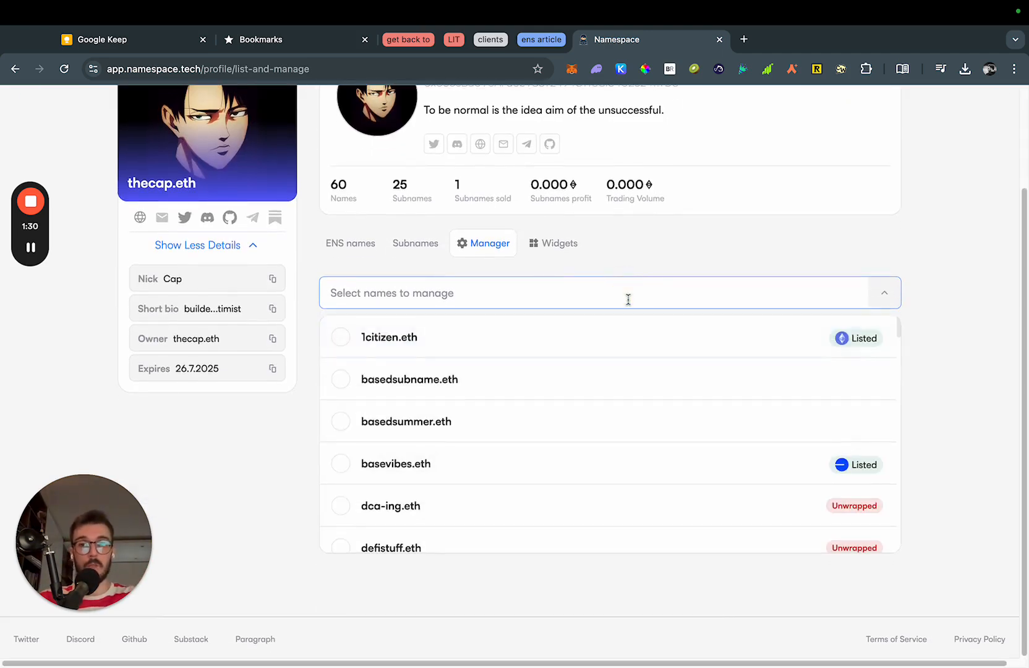
text(base)
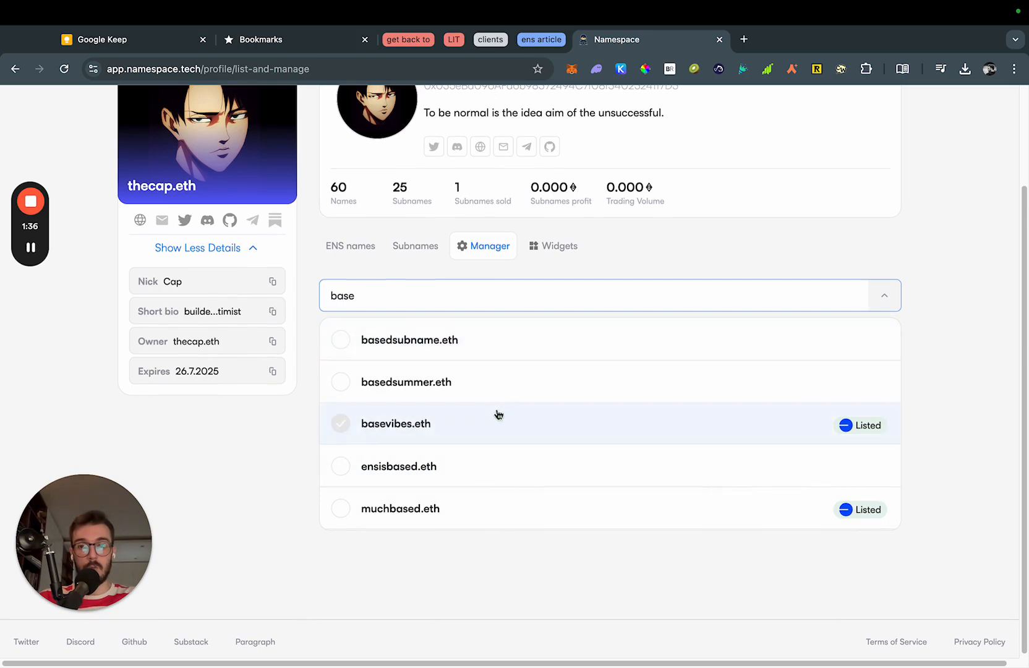
click(496, 385)
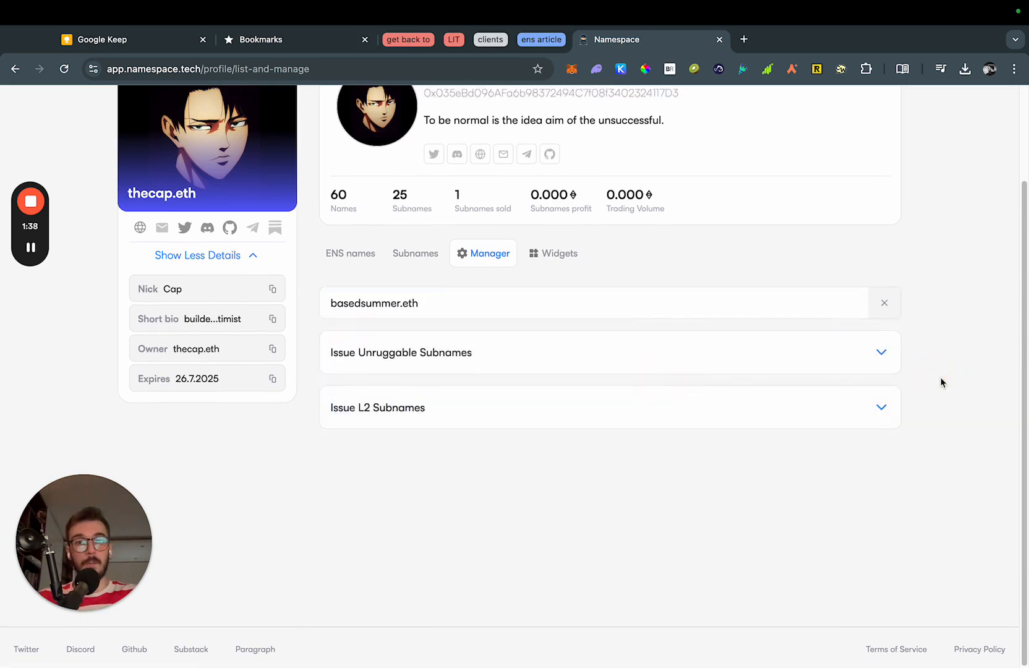
scroll(942, 382, up, 4)
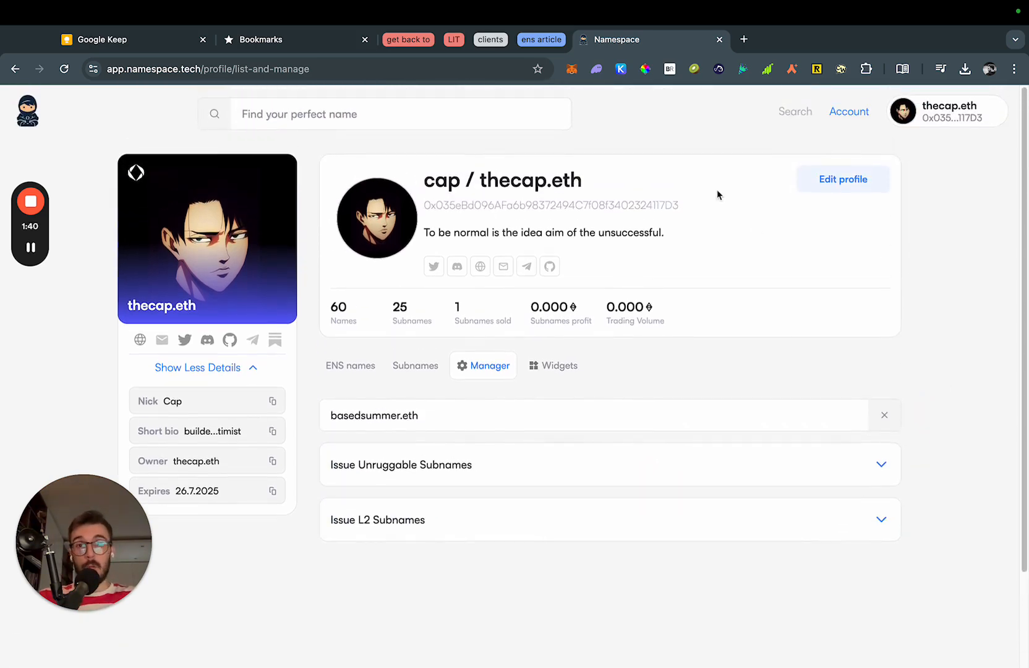
click(571, 68)
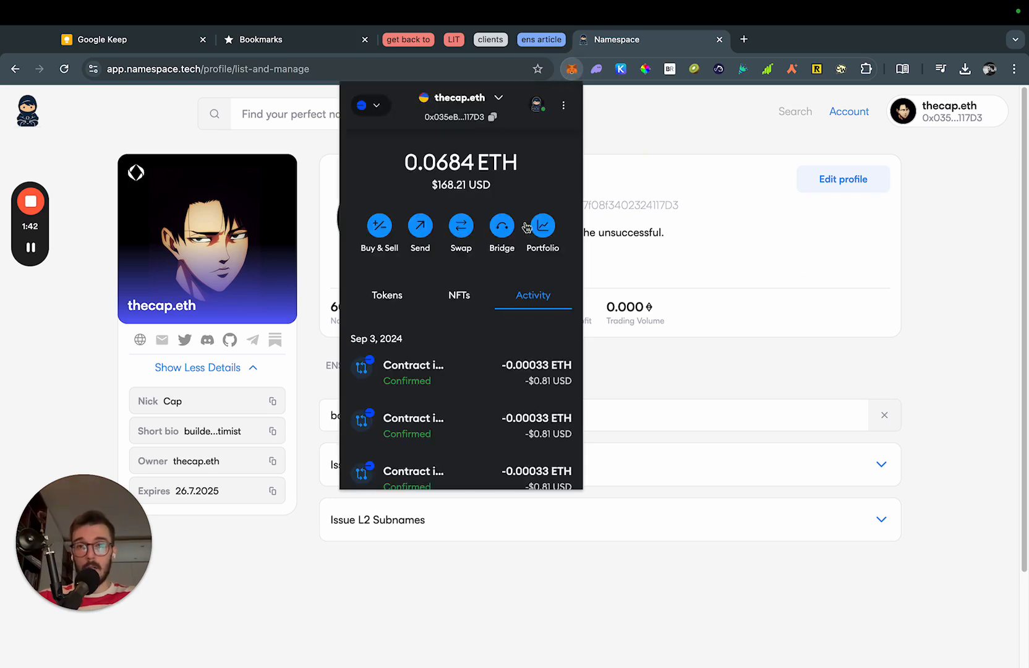
click(987, 314)
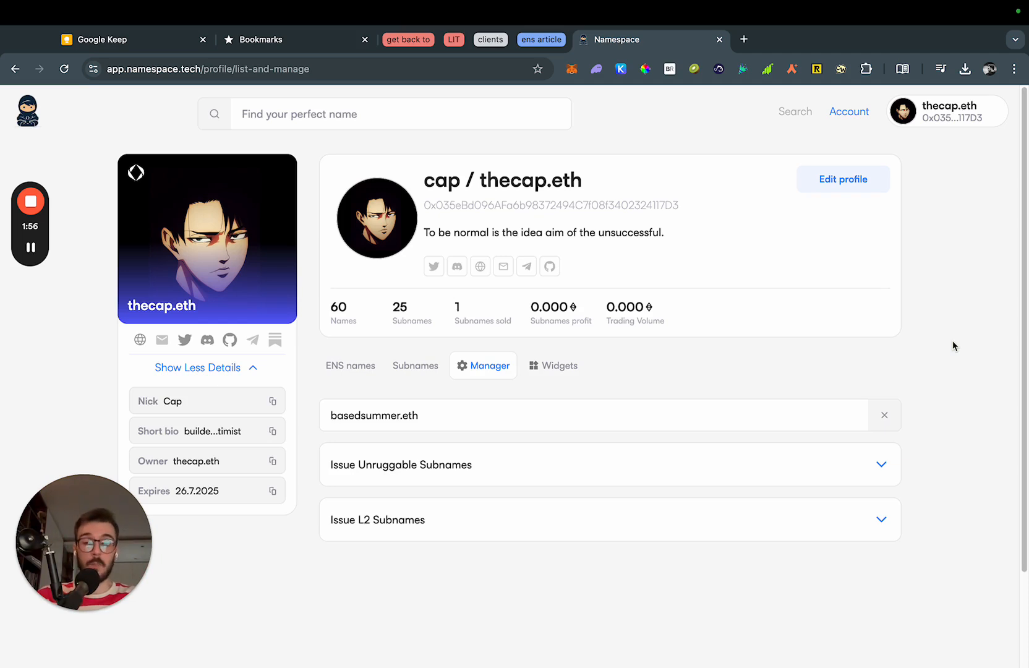
click(947, 411)
scroll(495, 421, down, 1)
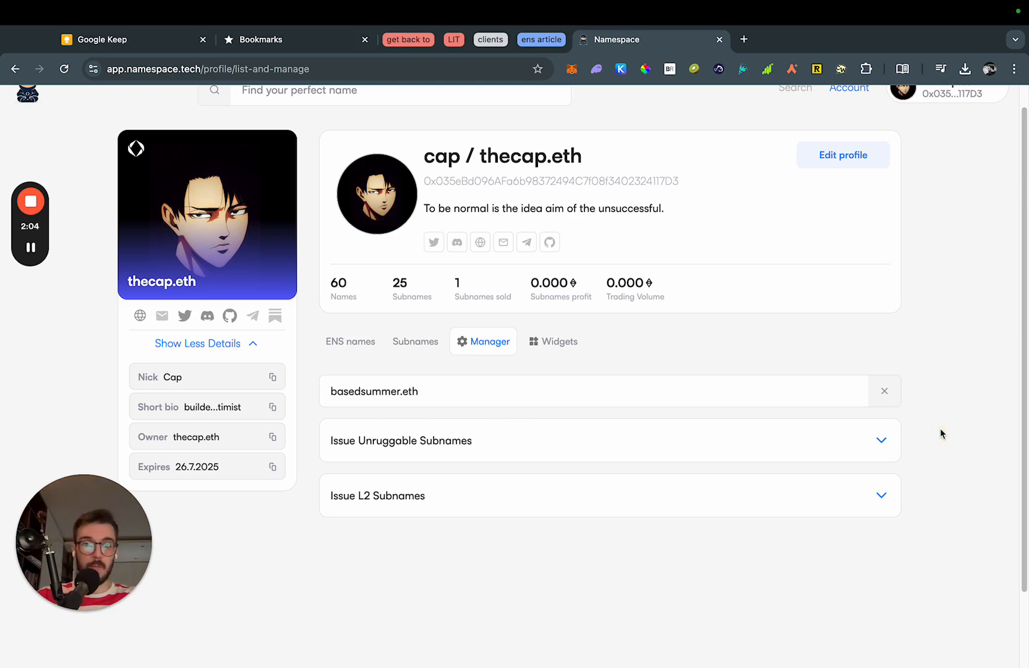
scroll(941, 429, down, 1)
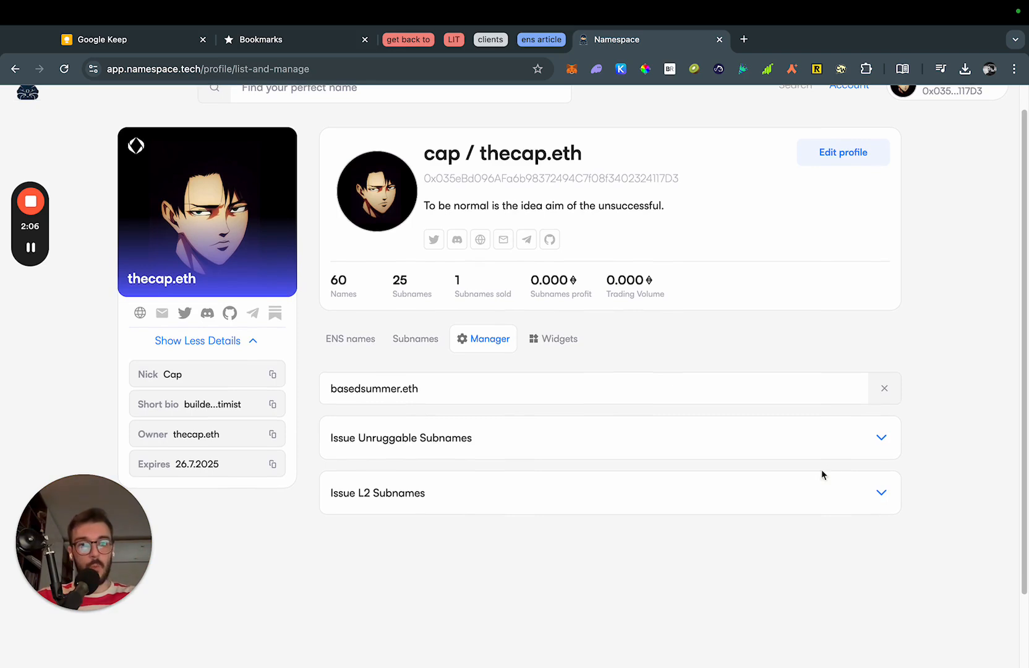
click(870, 447)
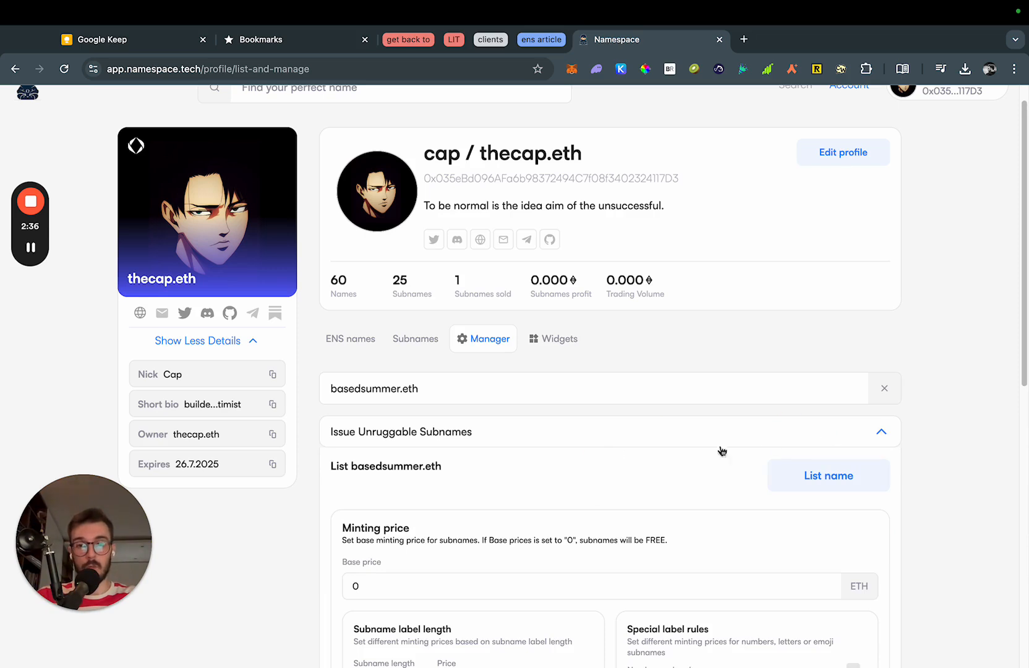
click(883, 434)
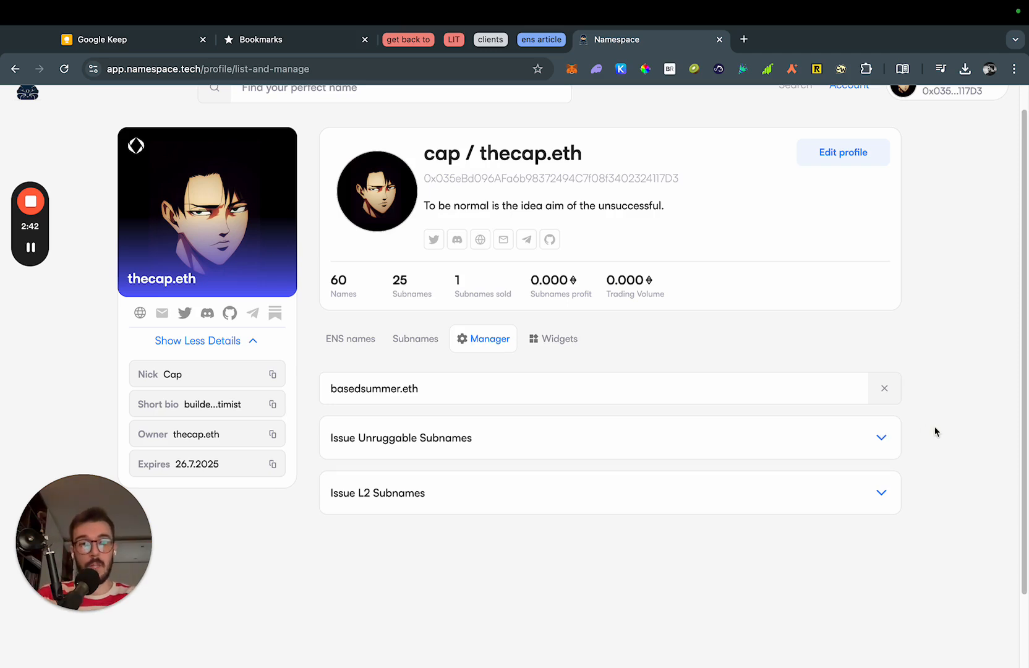
scroll(940, 433, down, 1)
click(915, 471)
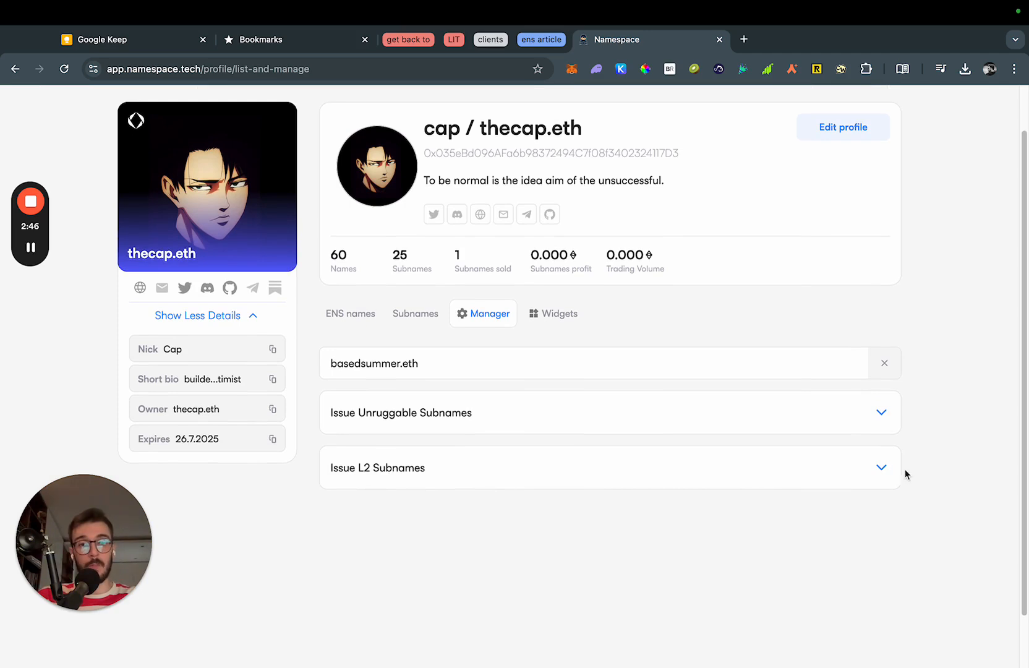
scroll(951, 461, down, 1)
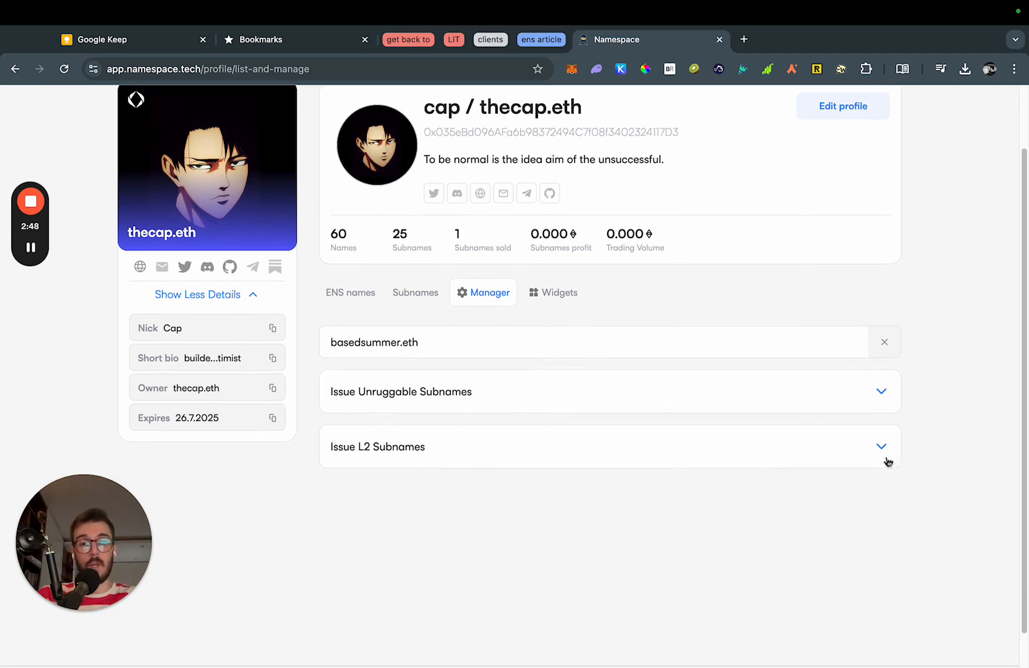
Expand Issue L2 Subnames for basedsummer.eth and scroll down to its Collection Configuration card.
click(902, 445)
click(927, 444)
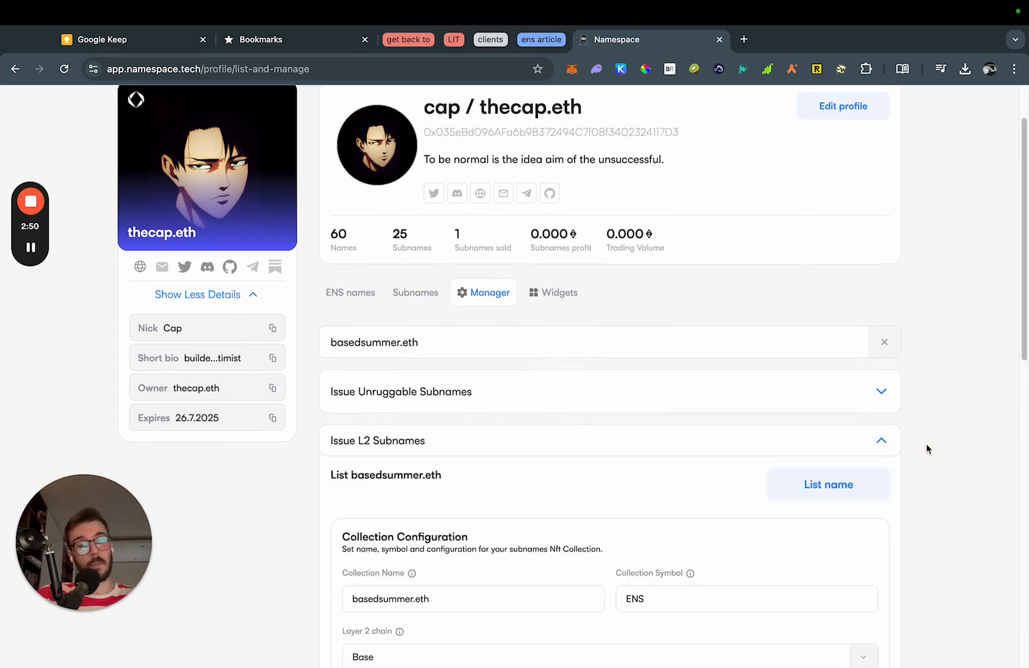
scroll(932, 443, down, 4)
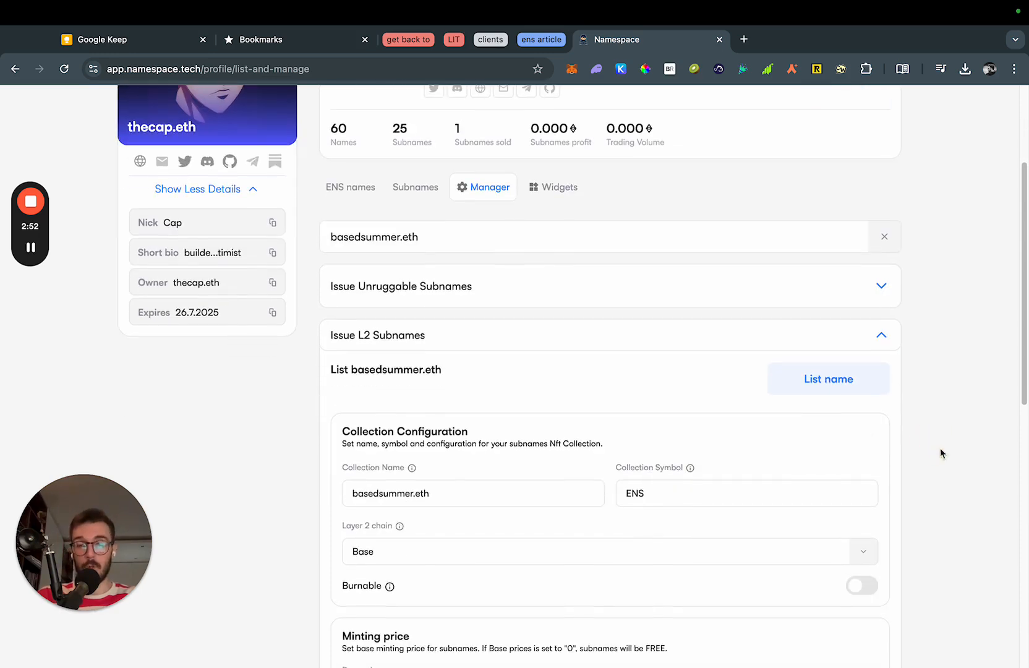
scroll(300, 393, down, 4)
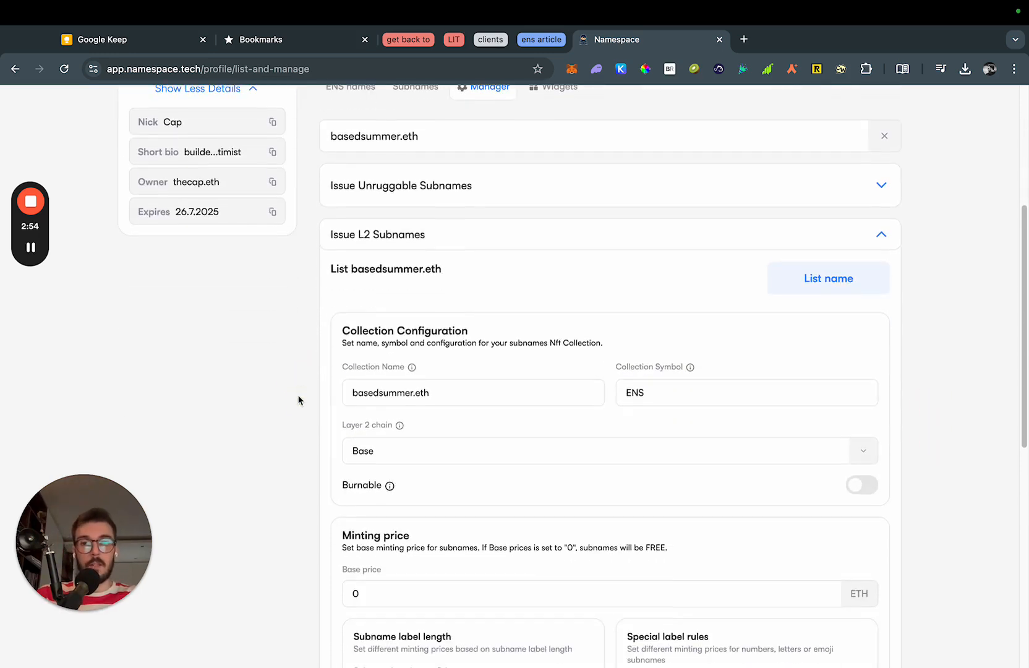
double_click(377, 270)
drag(377, 270, 553, 299)
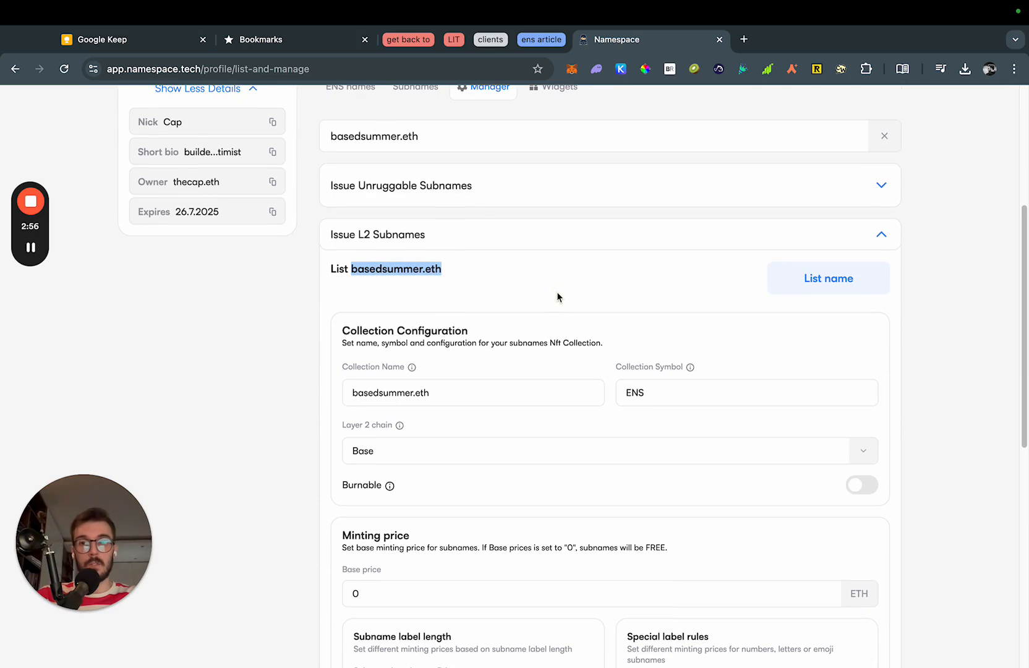
click(557, 291)
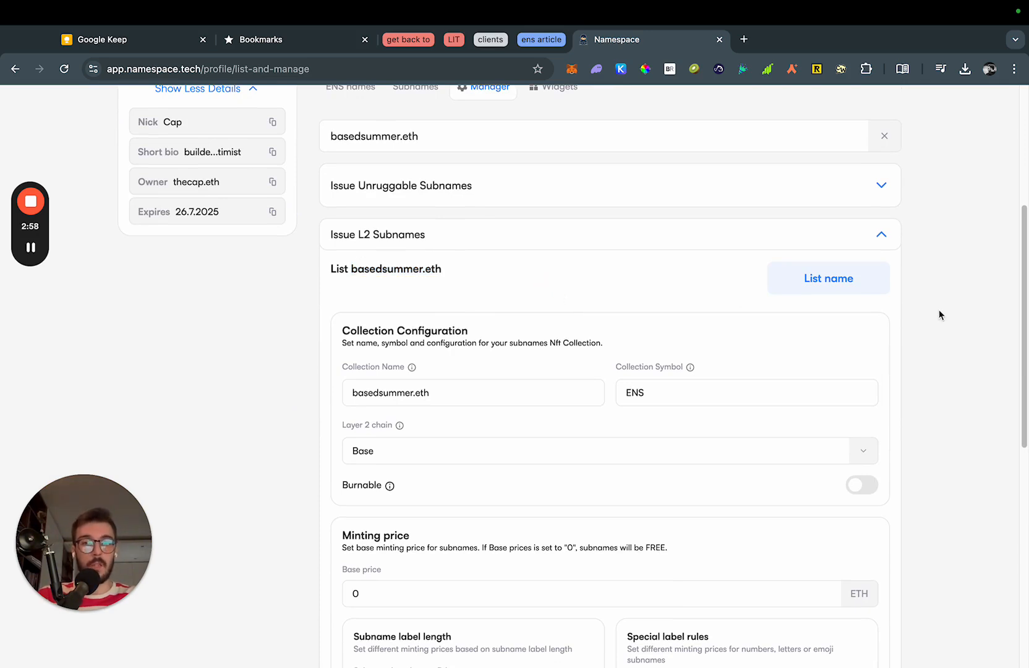
scroll(677, 320, down, 1)
scroll(283, 346, down, 1)
drag(363, 307, 431, 301)
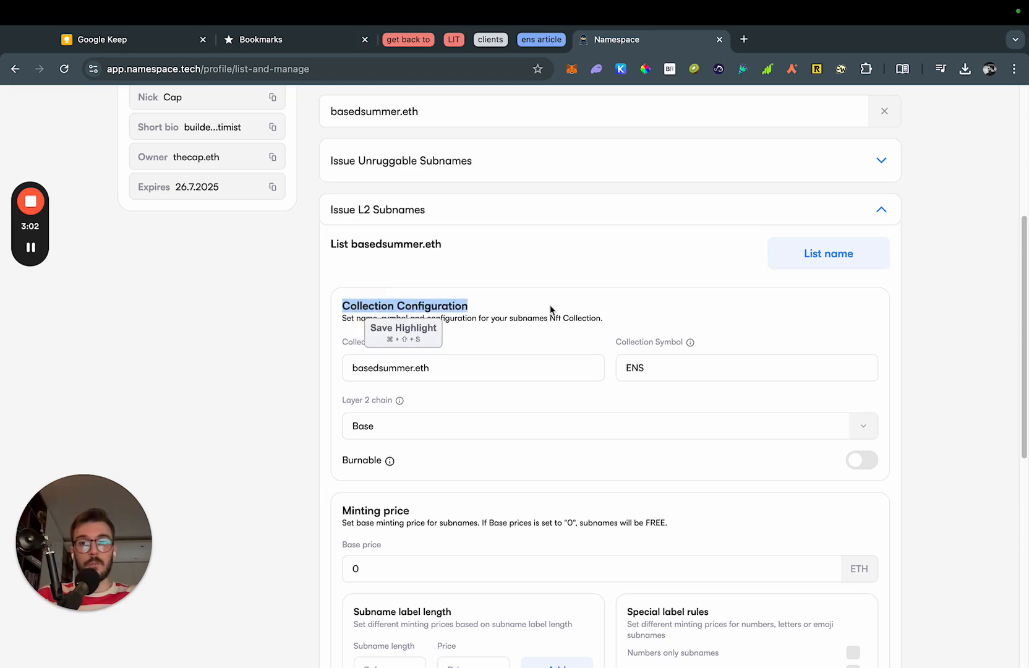
click(551, 303)
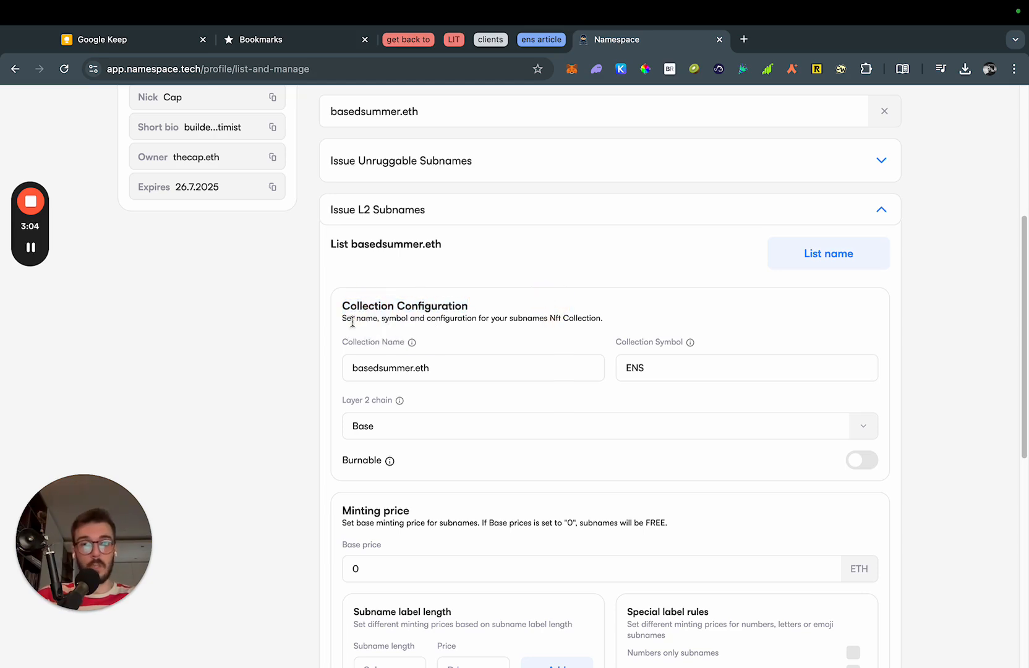
scroll(396, 337, down, 1)
Set the collection name to Based Summer and the collection symbol to basedsummer.
triple_click(457, 358)
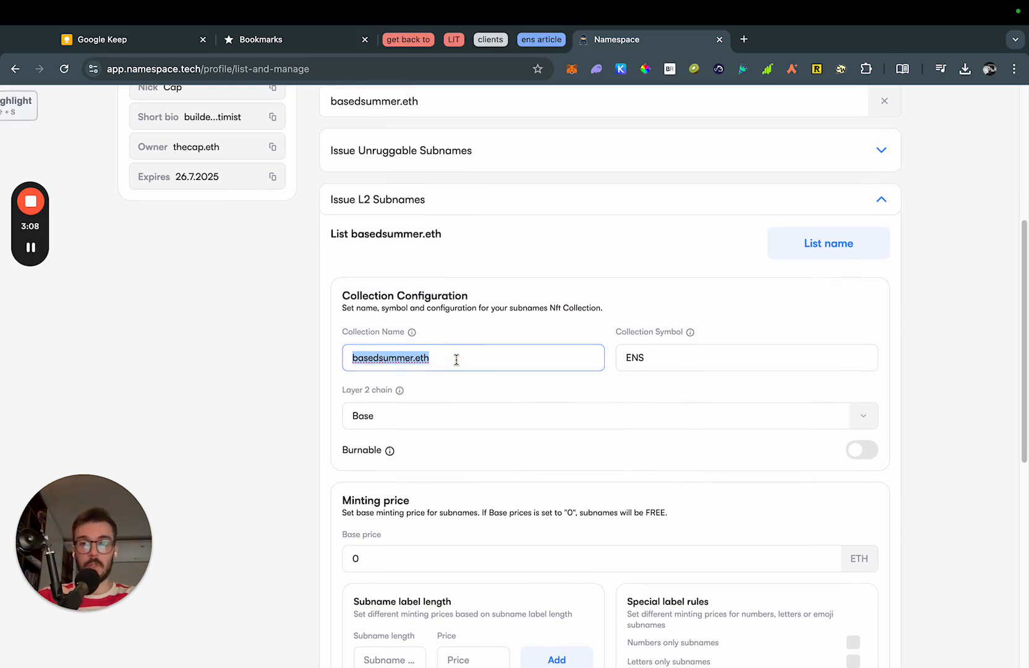
text(Base )
text( Summe)
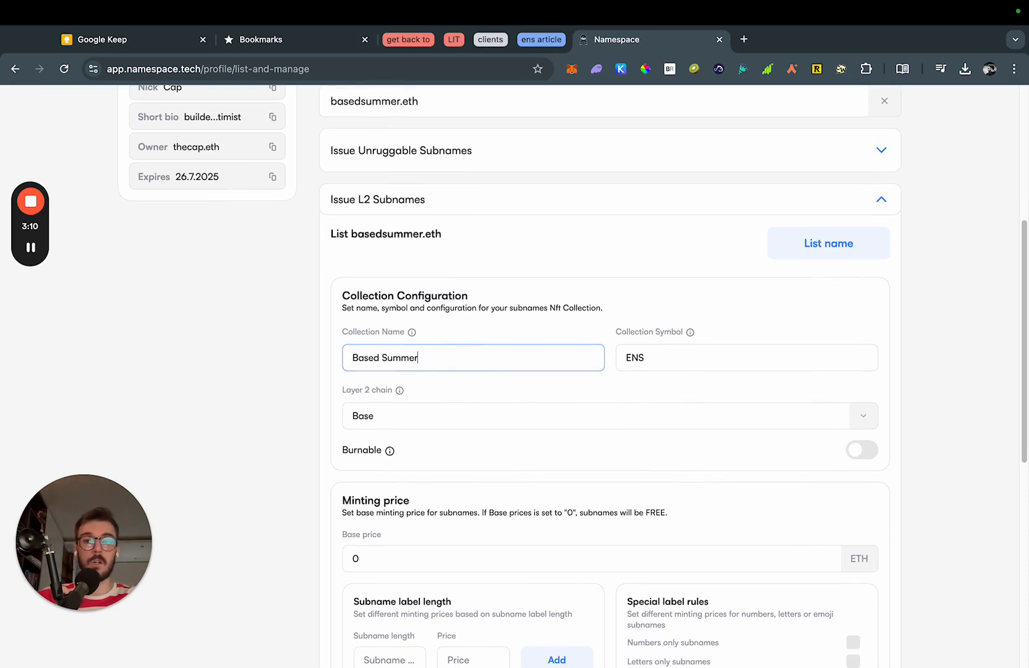
key(Tab)
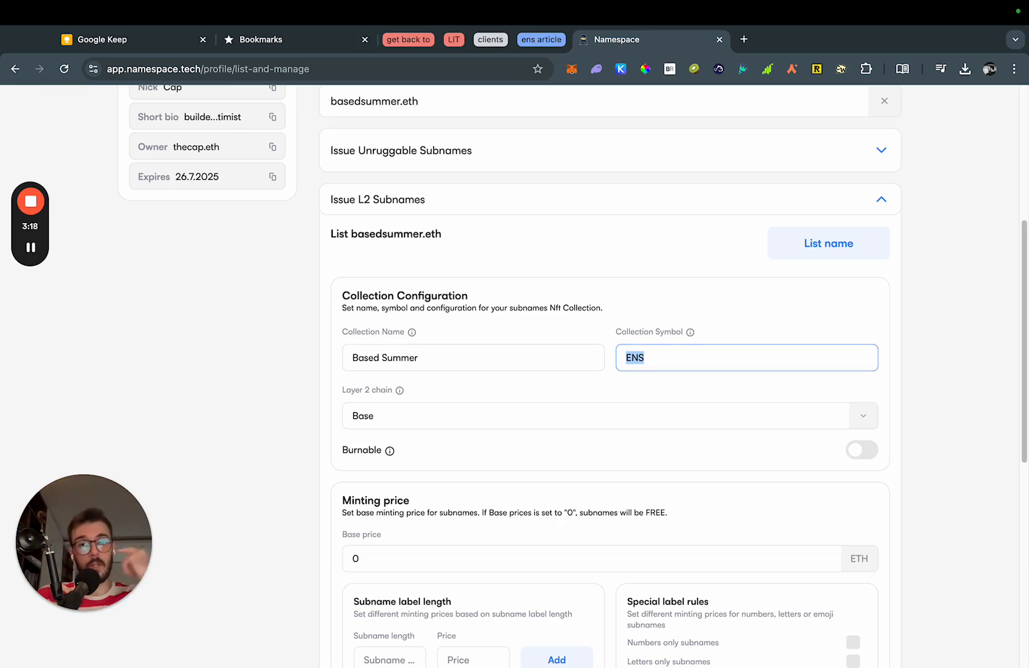
text(basebsu)
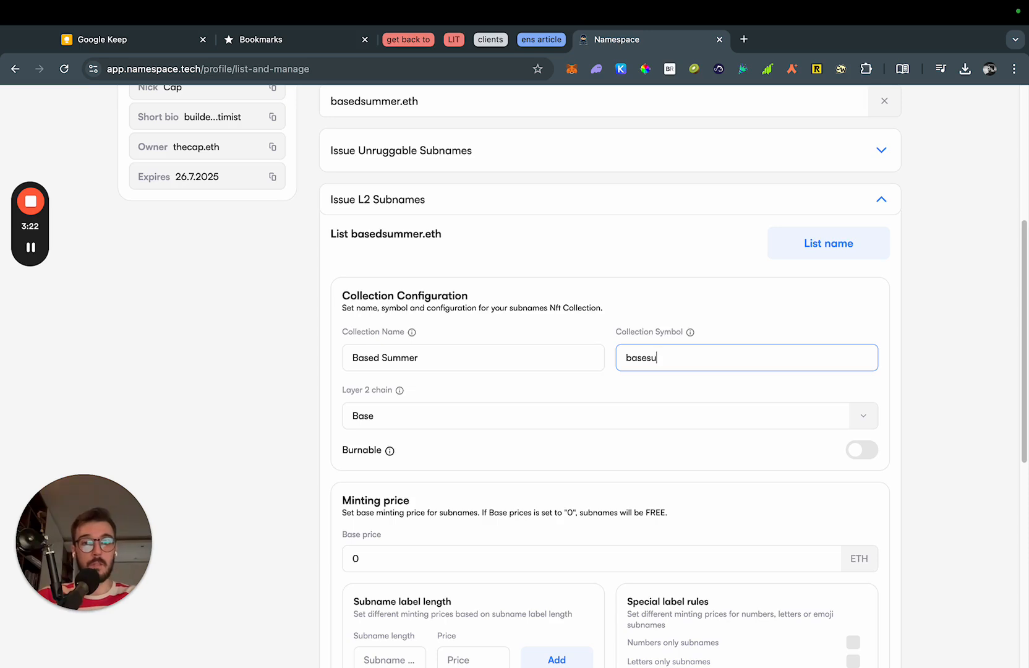
key(BackSpace)
key(BackSpace)
text(dsummer.eth)
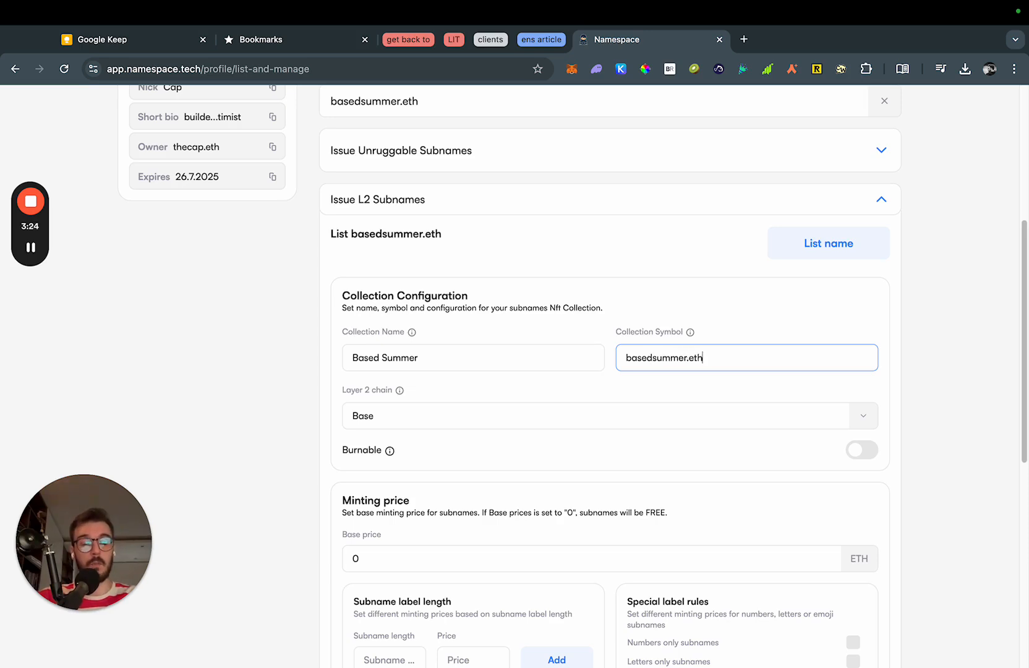
key(BackSpace)
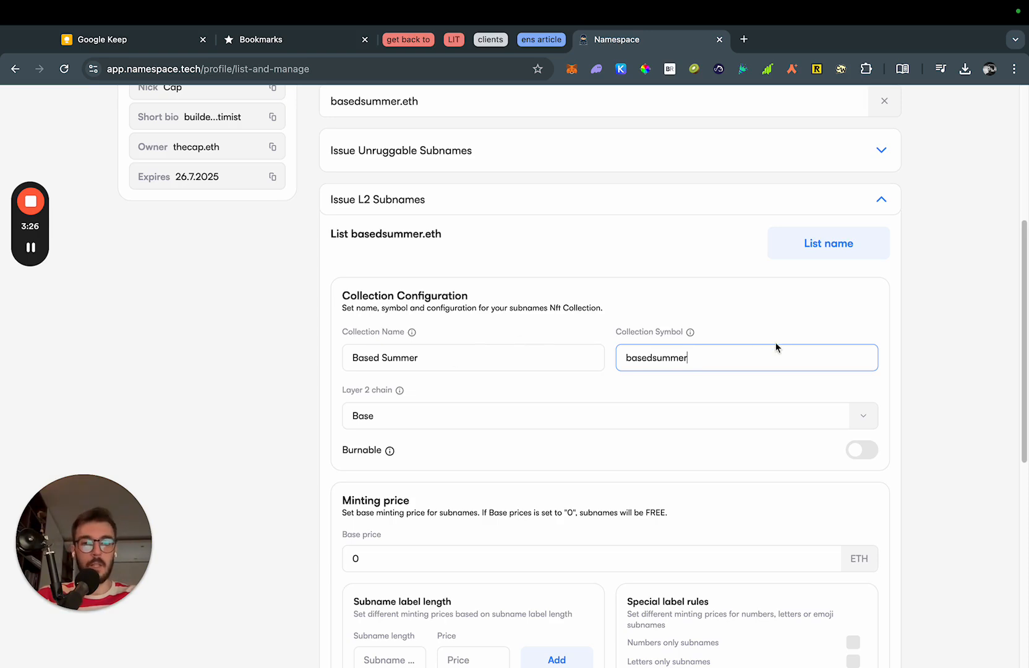
click(924, 385)
Keep the Layer 2 chain on Base and switch on the Burnable toggle.
scroll(891, 377, down, 1)
scroll(858, 369, down, 1)
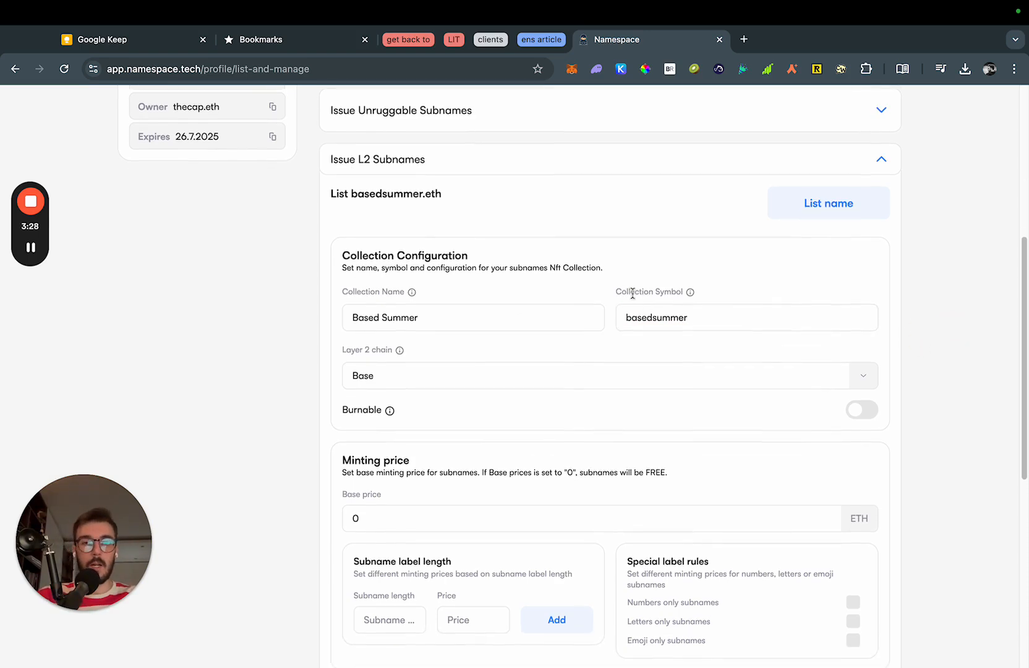
click(866, 384)
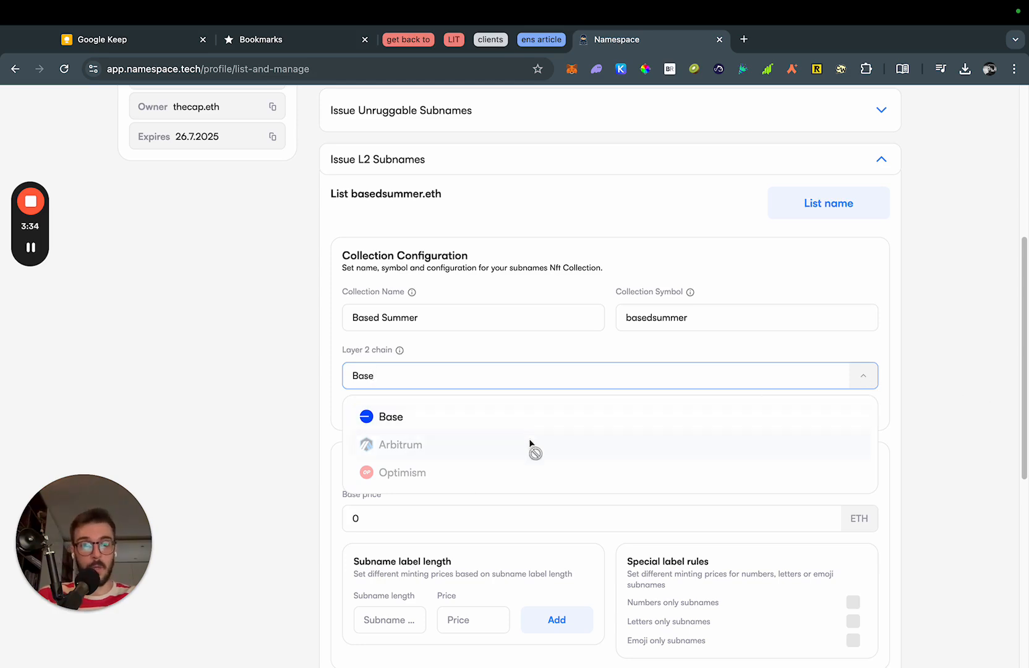
click(960, 374)
click(856, 377)
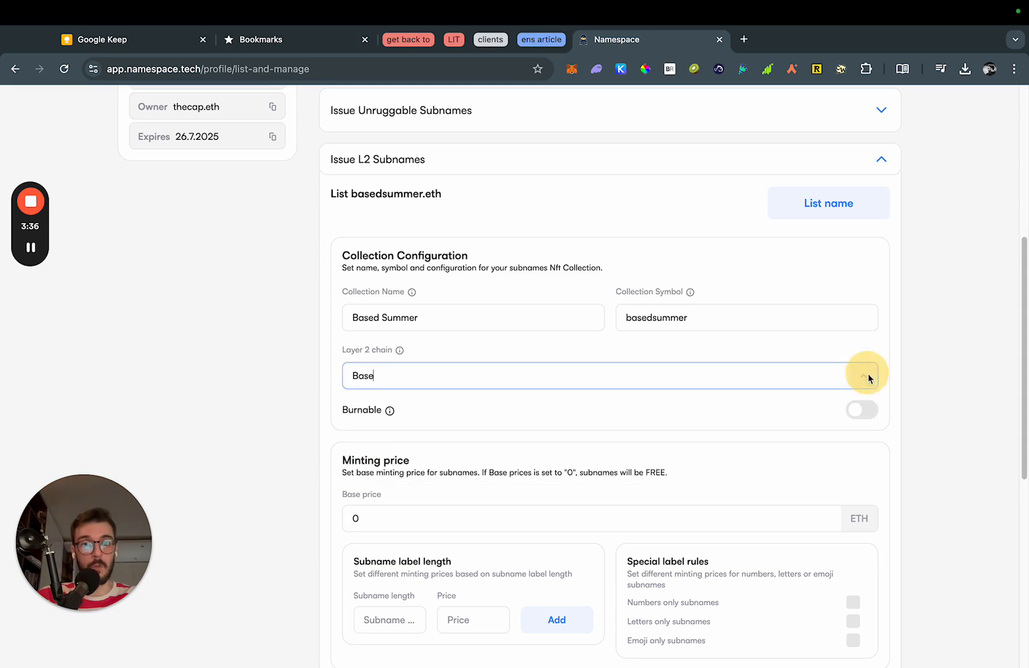
click(858, 375)
click(861, 375)
scroll(908, 380, down, 1)
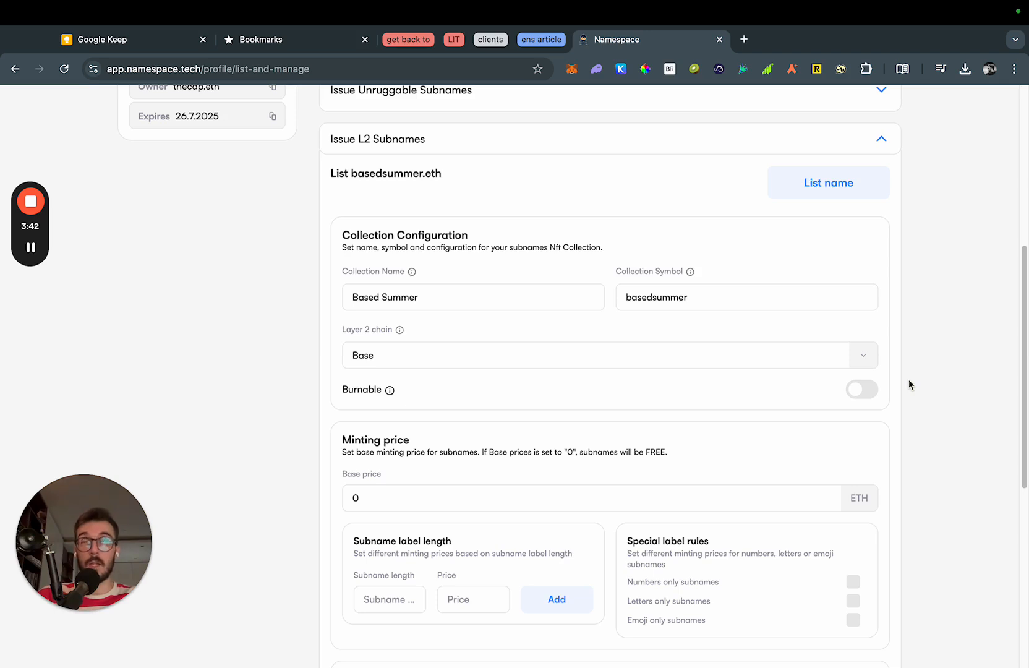
click(909, 383)
click(469, 391)
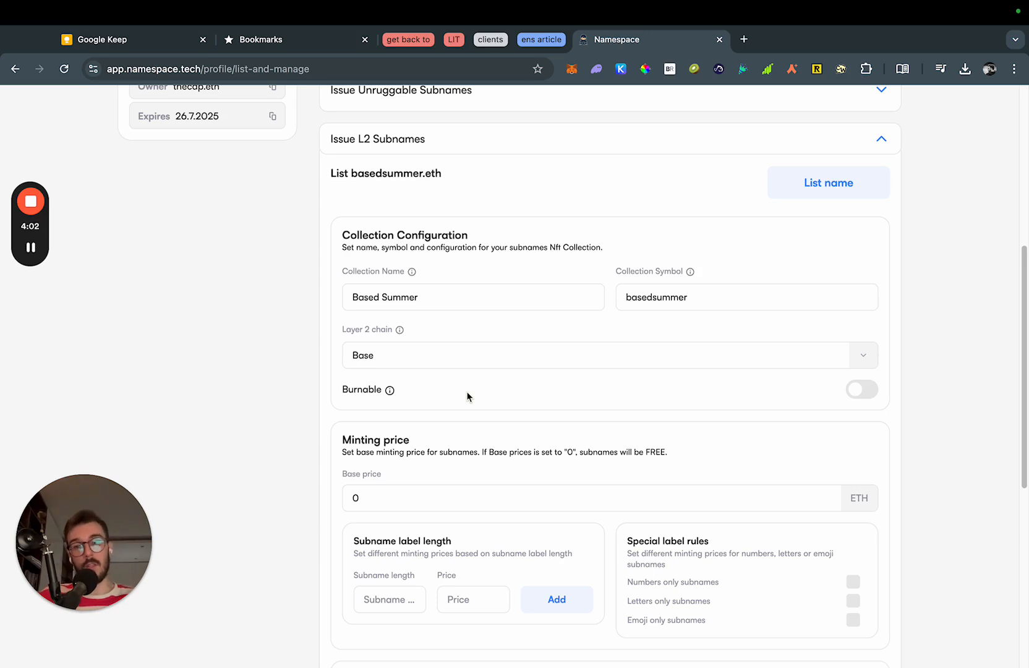
click(869, 391)
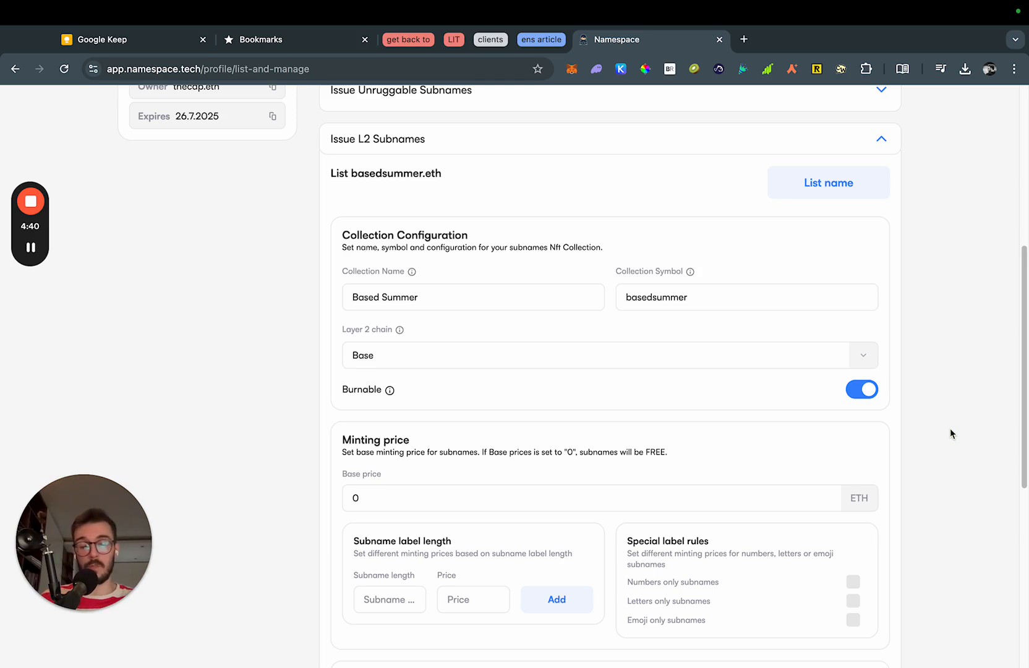
click(863, 390)
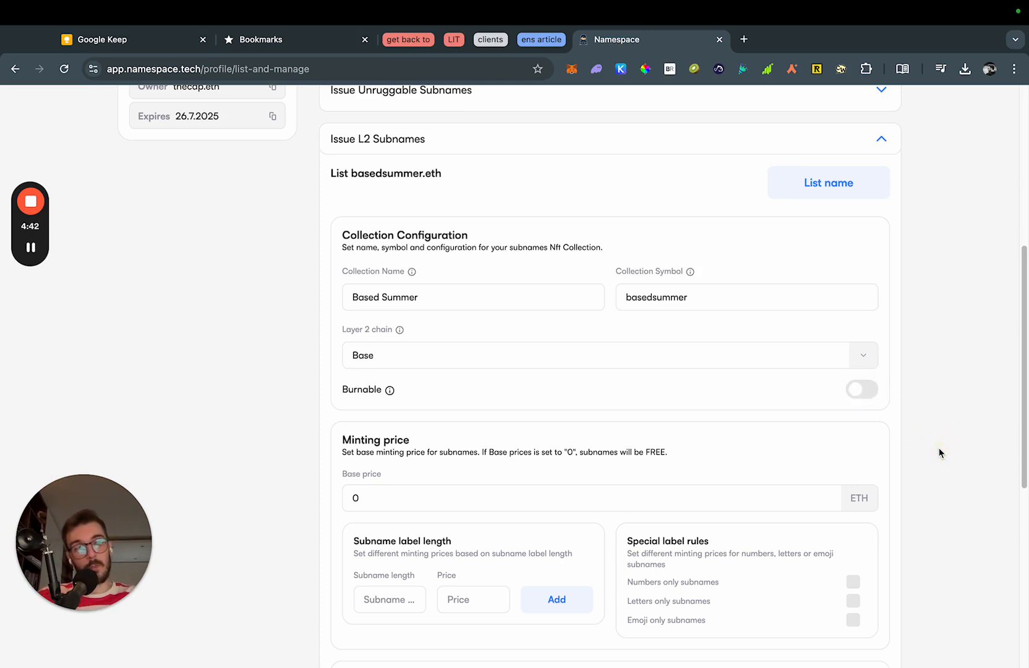
scroll(939, 451, down, 5)
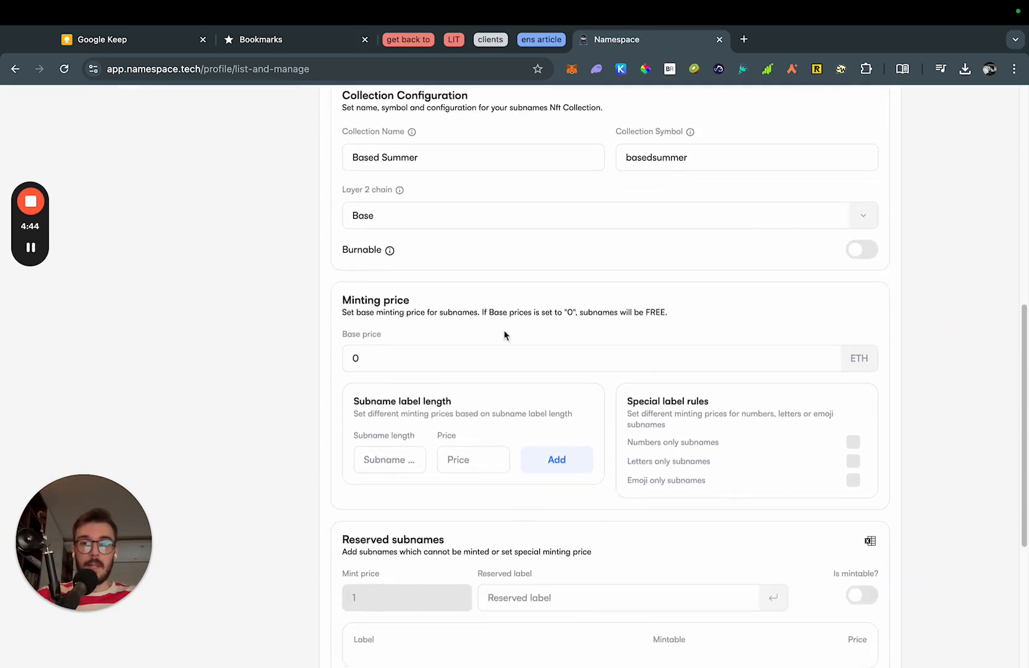
scroll(347, 350, down, 1)
click(420, 347)
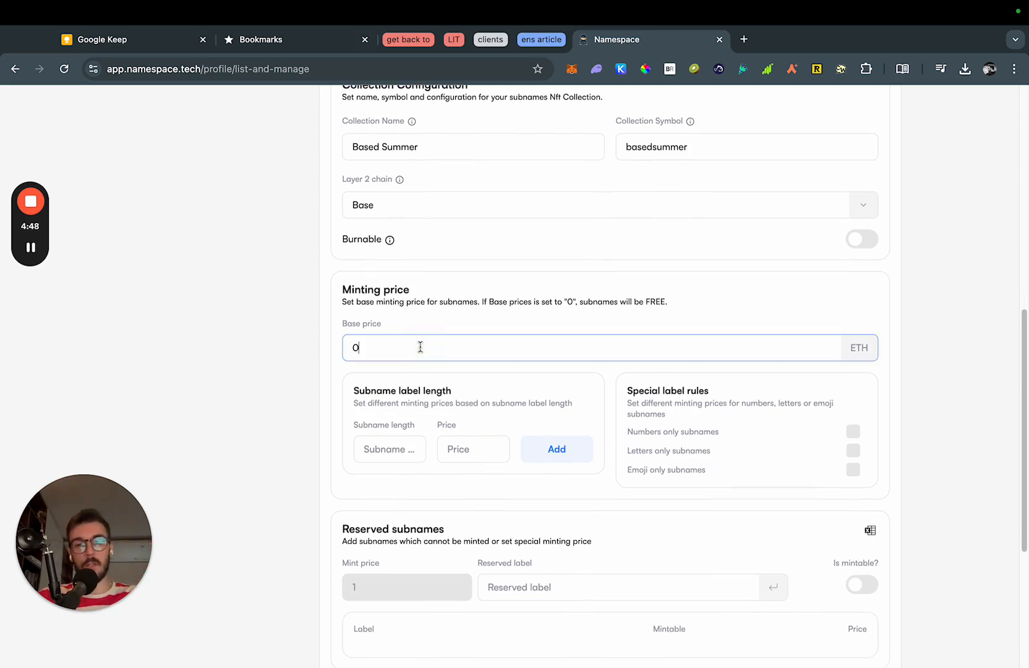
text(.00025)
click(309, 361)
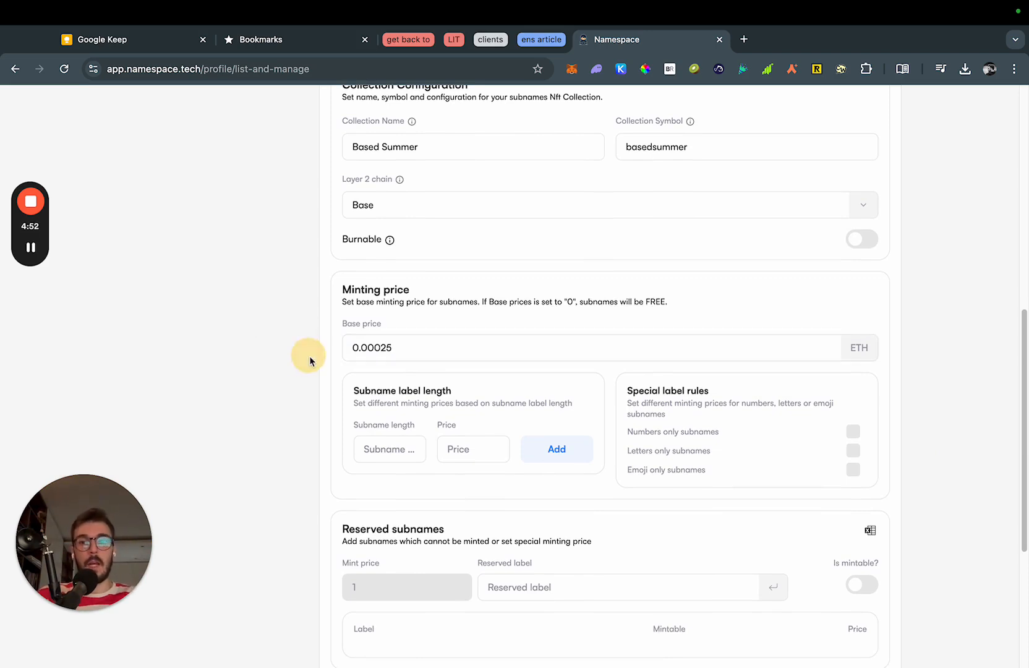
scroll(349, 339, down, 1)
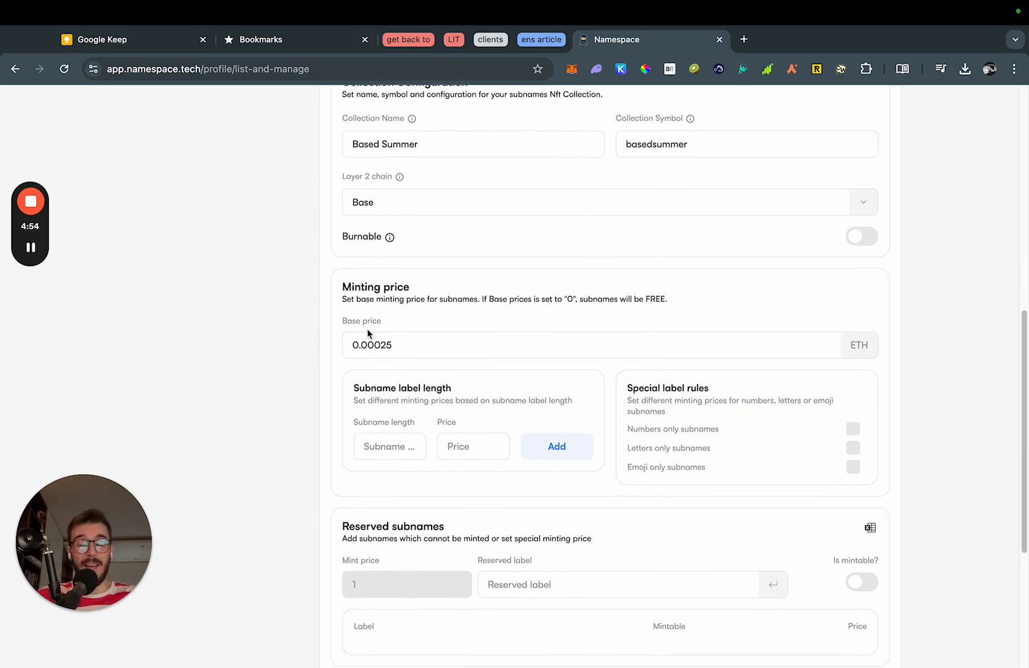
click(423, 345)
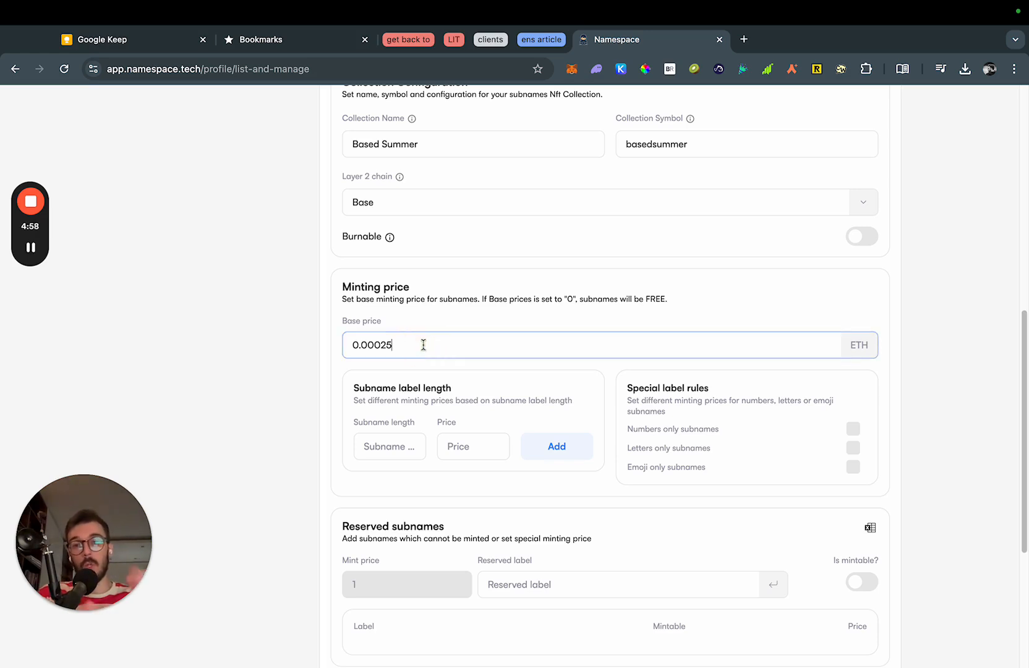
key(super+a)
key(BackSpace)
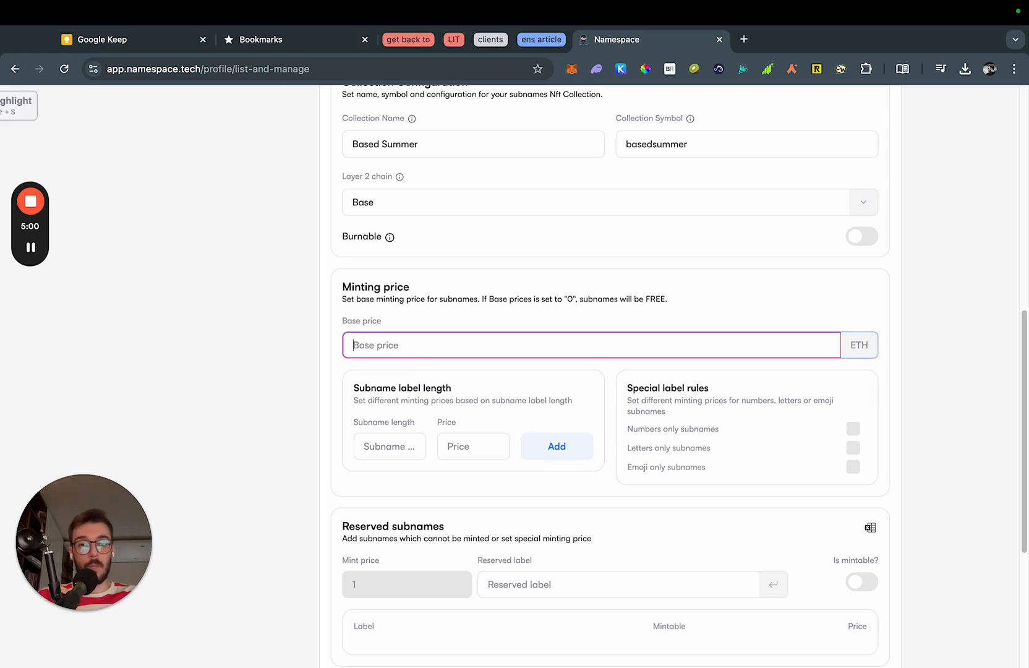
text(0)
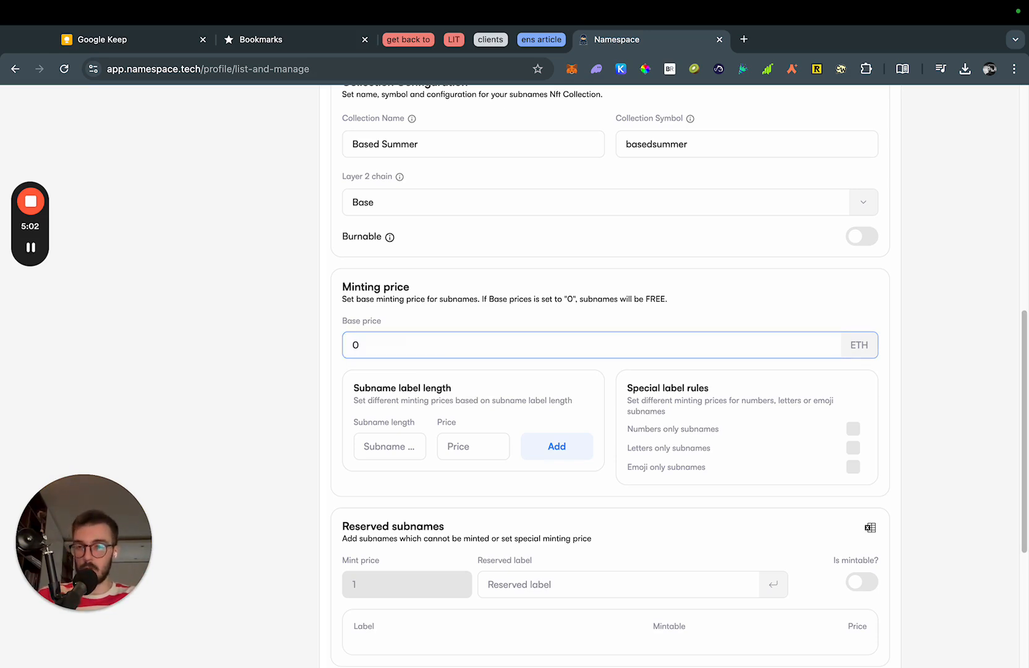
text(.00025)
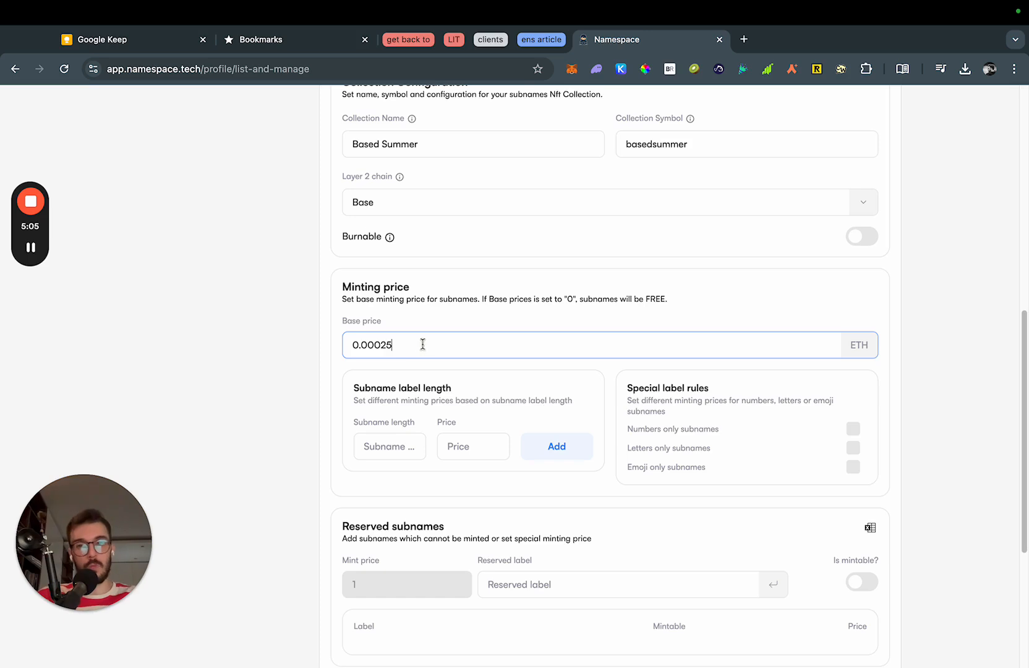
click(301, 373)
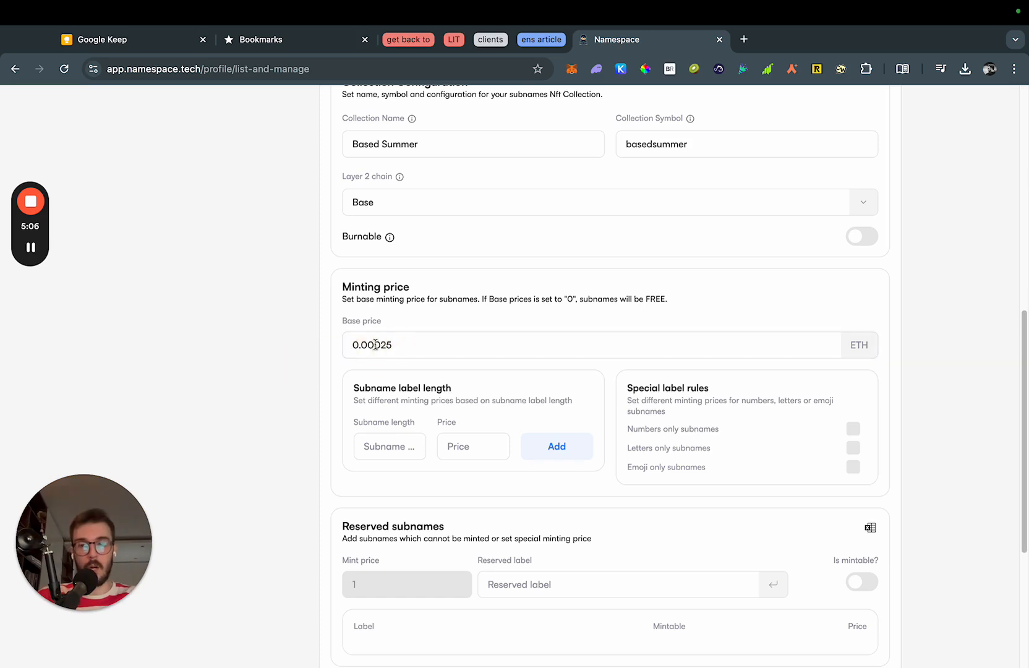
click(411, 342)
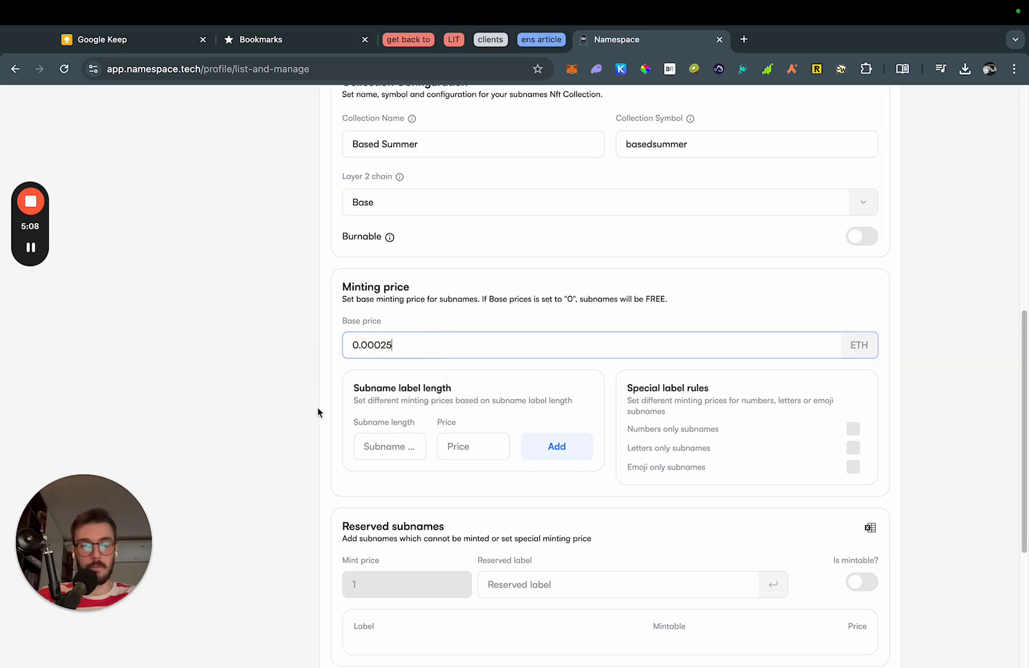
click(945, 420)
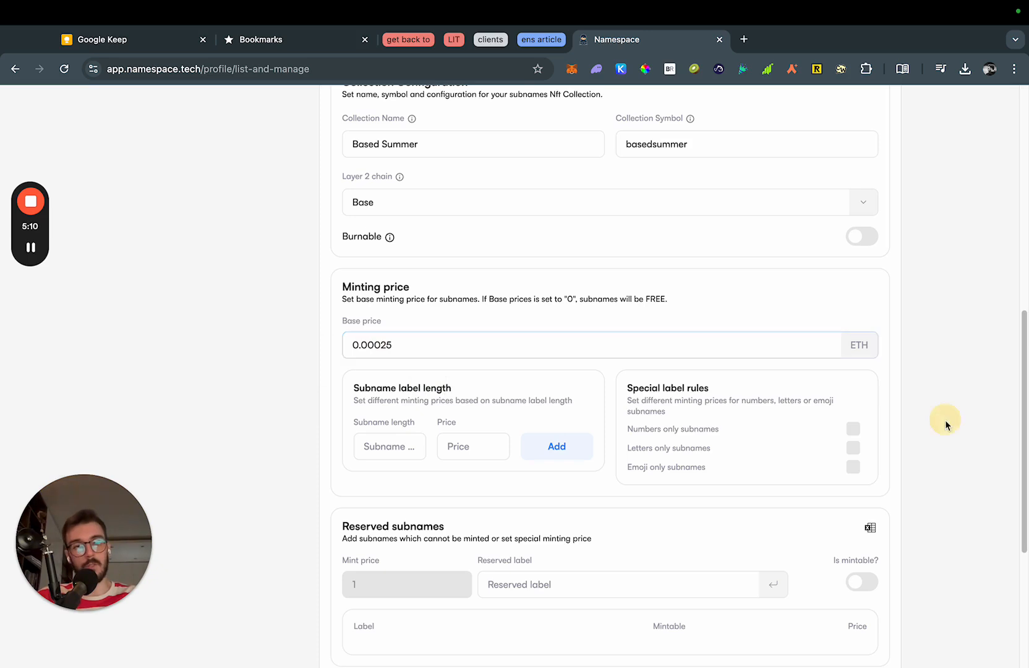
scroll(429, 383, down, 1)
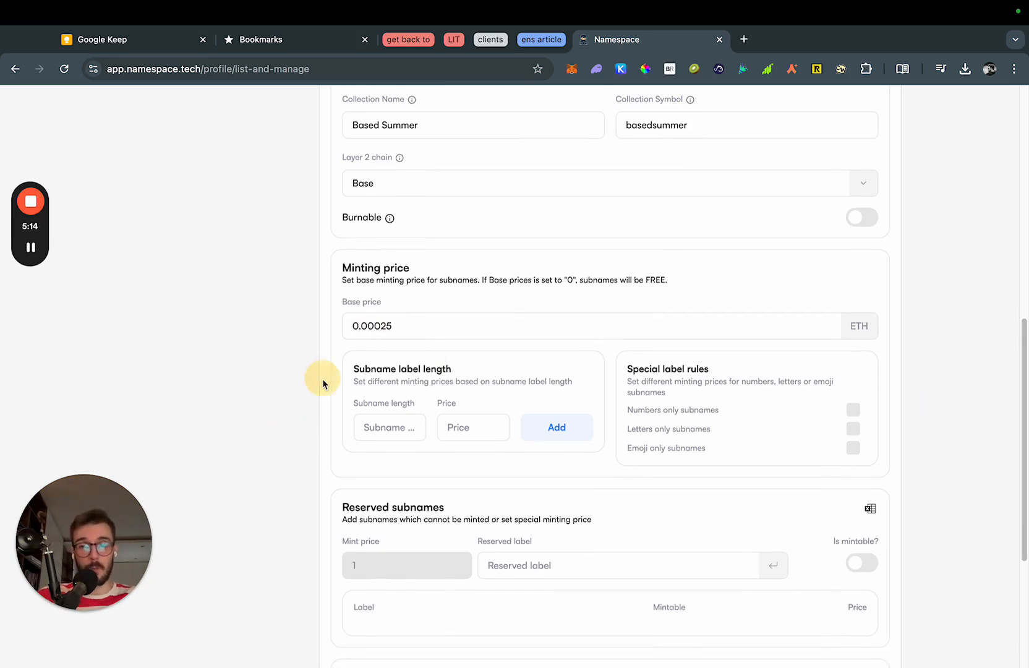
scroll(324, 416, down, 1)
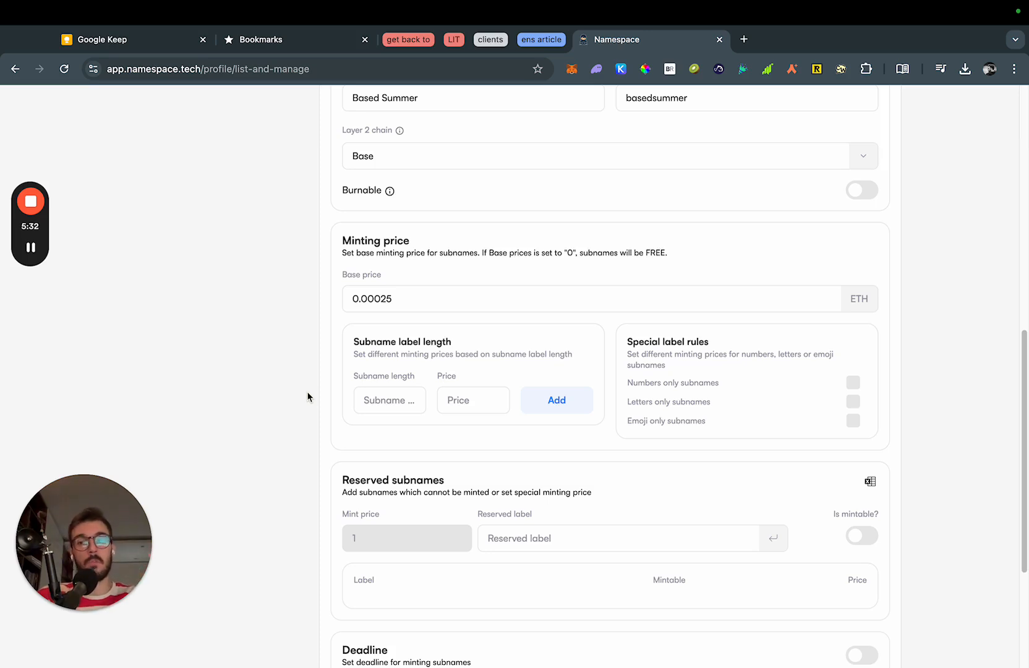
Add length price rules: 1-character subnames at 1 ETH, 2-character at 0.5 ETH.
click(413, 402)
text(1)
click(456, 403)
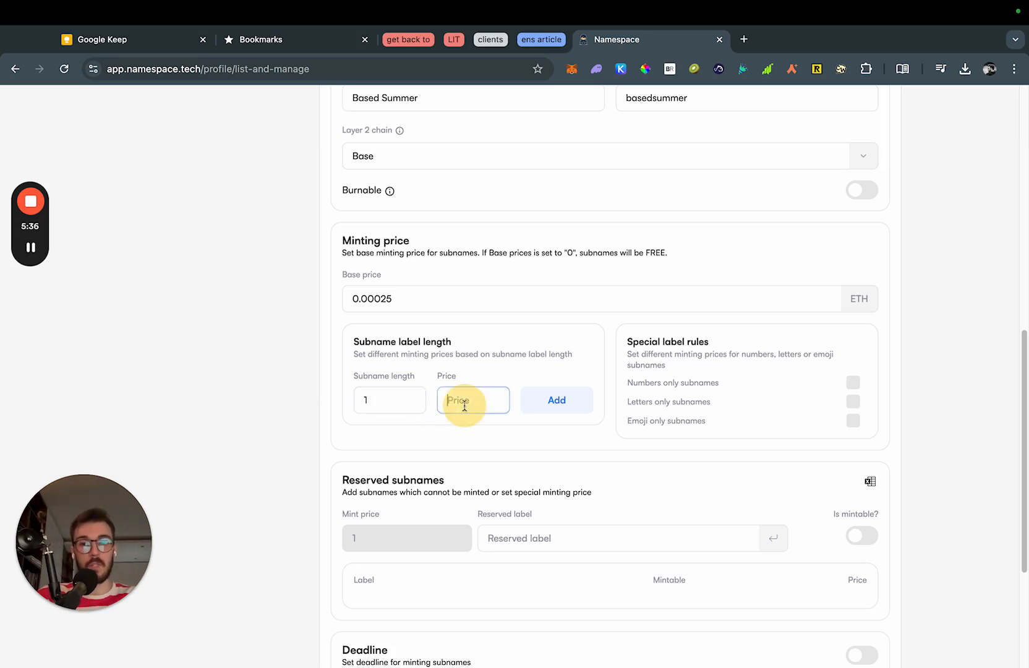
text(1)
click(551, 409)
text(2)
click(476, 401)
text(0.5)
click(553, 401)
Add a 0.3 ETH rule for 3-character subnames, discarding an unfinished extra rule.
click(413, 399)
text(3)
click(452, 405)
text(0.2)
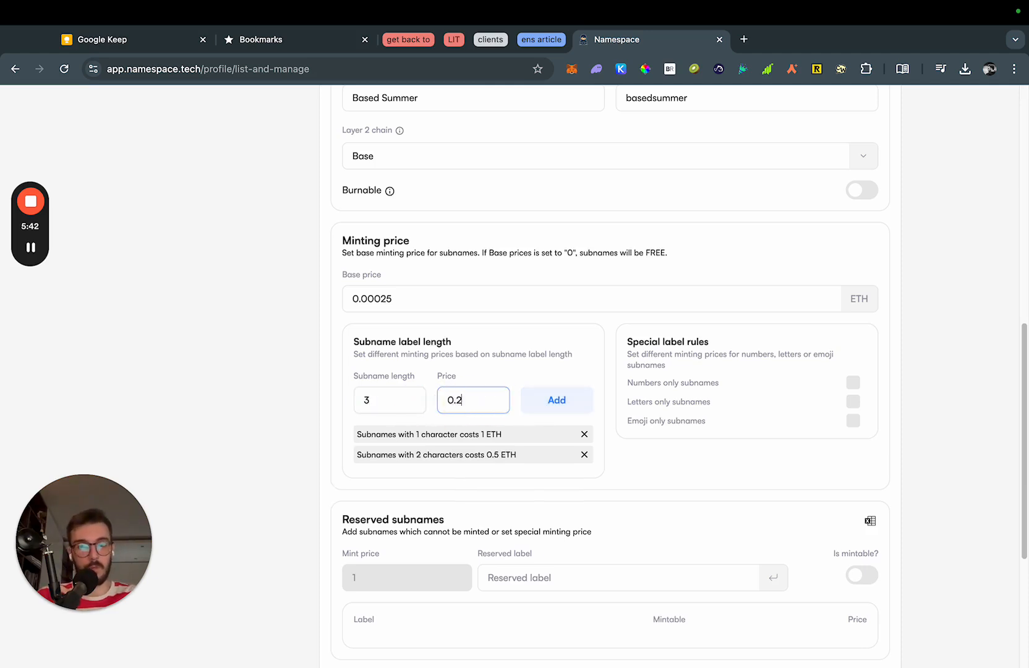
key(BackSpace)
text(3)
click(555, 401)
click(381, 408)
text(5)
key(BackSpace)
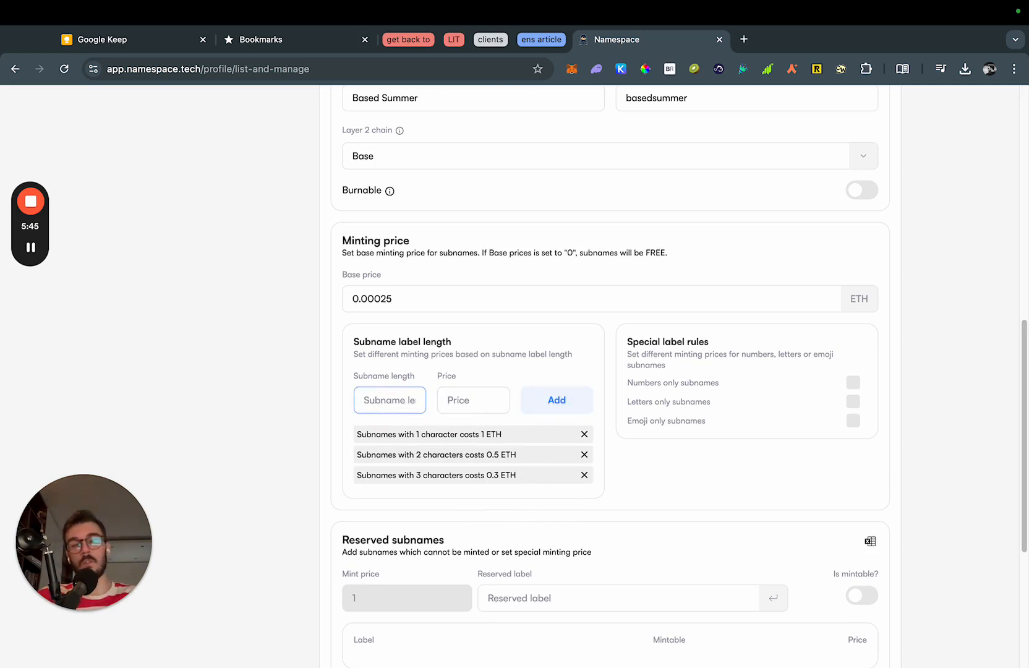
click(307, 427)
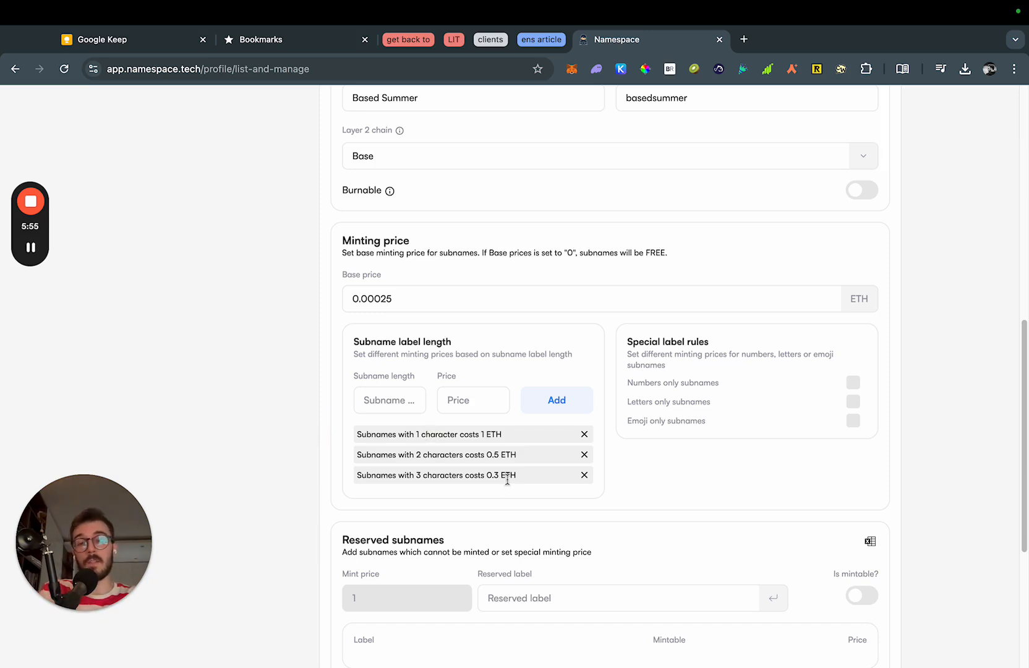
drag(506, 475, 460, 433)
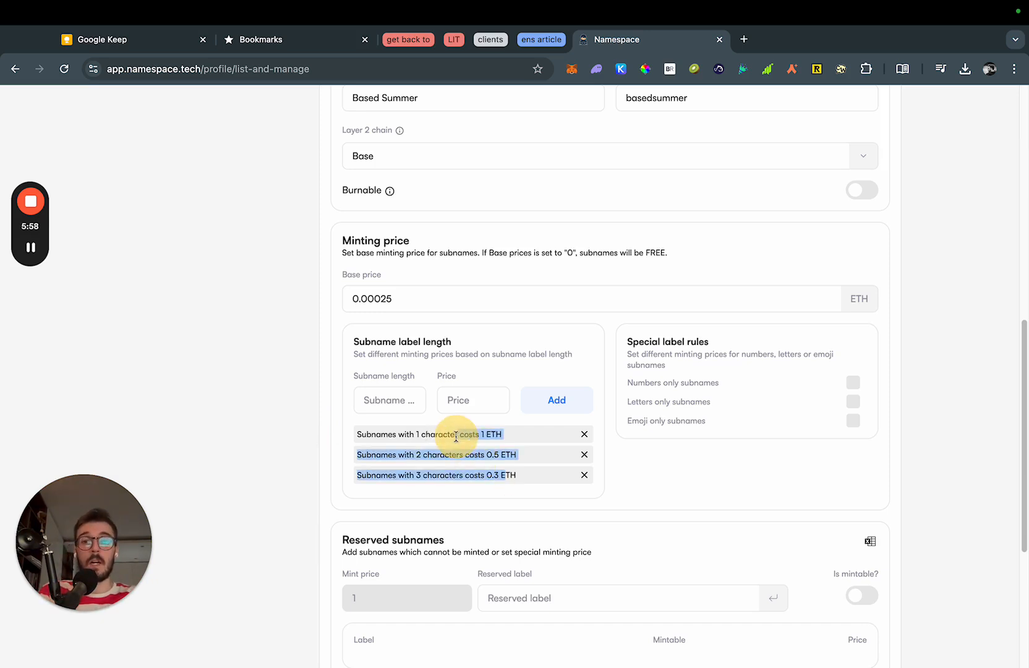
click(511, 475)
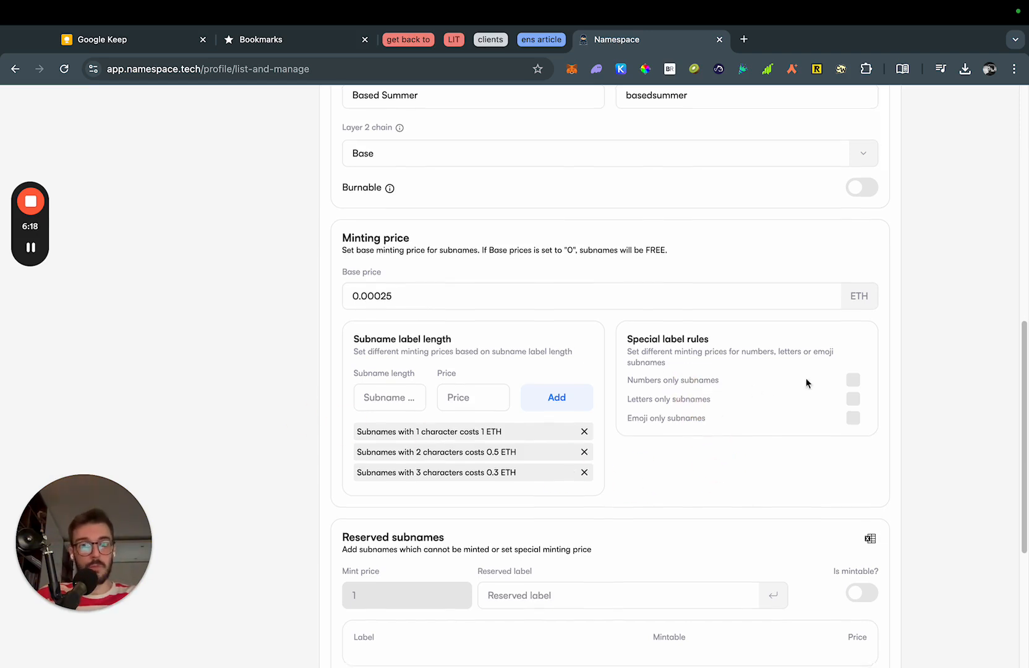
Under Special label rules, give emoji-only subnames a 5 ETH mint price.
click(854, 379)
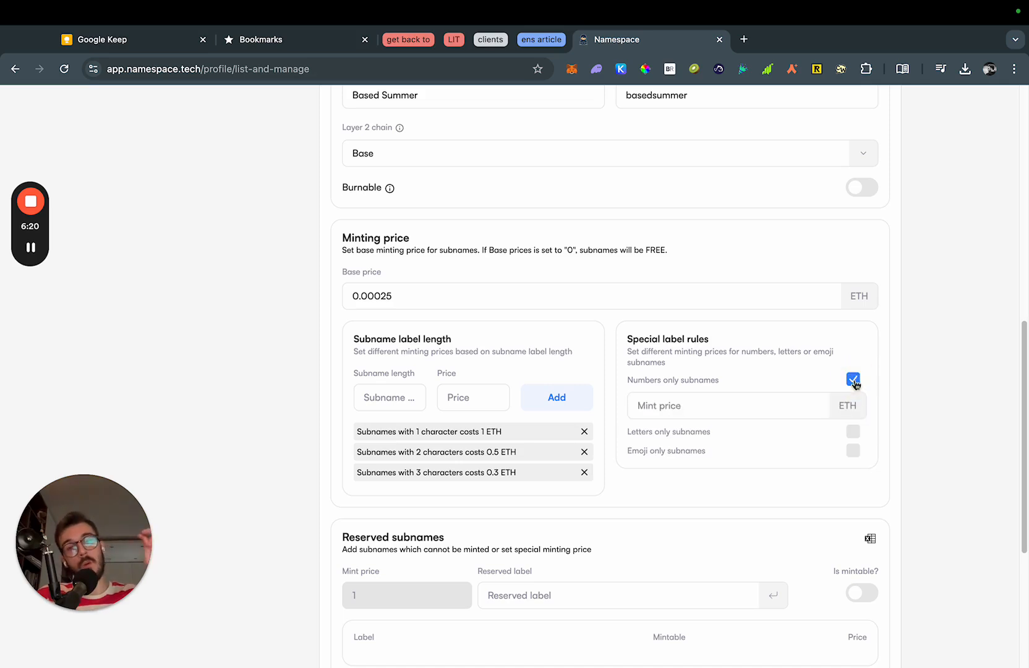
click(854, 380)
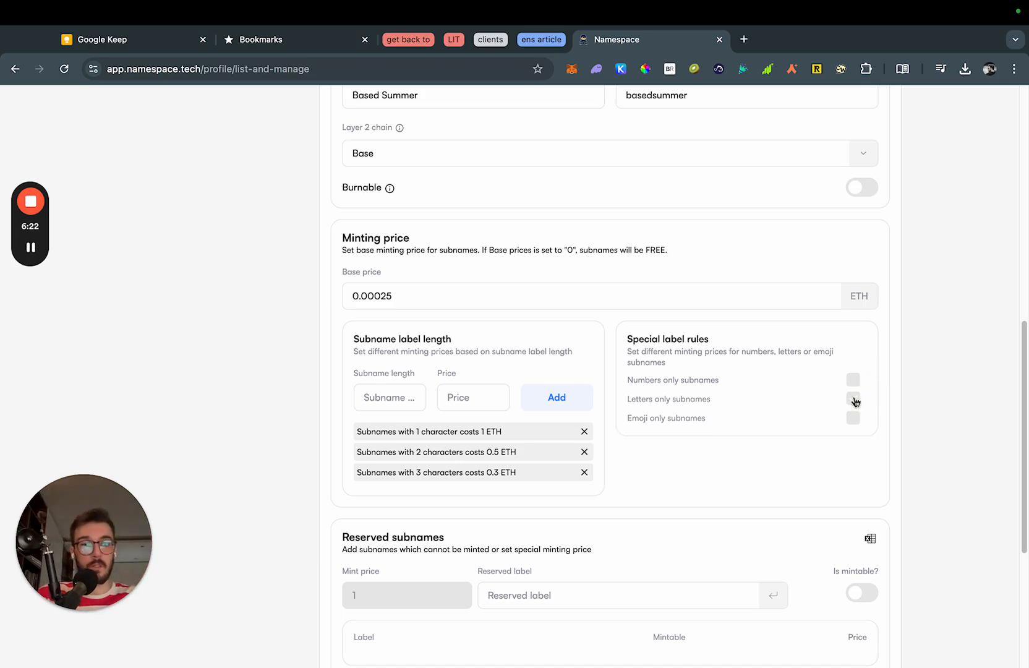
click(853, 399)
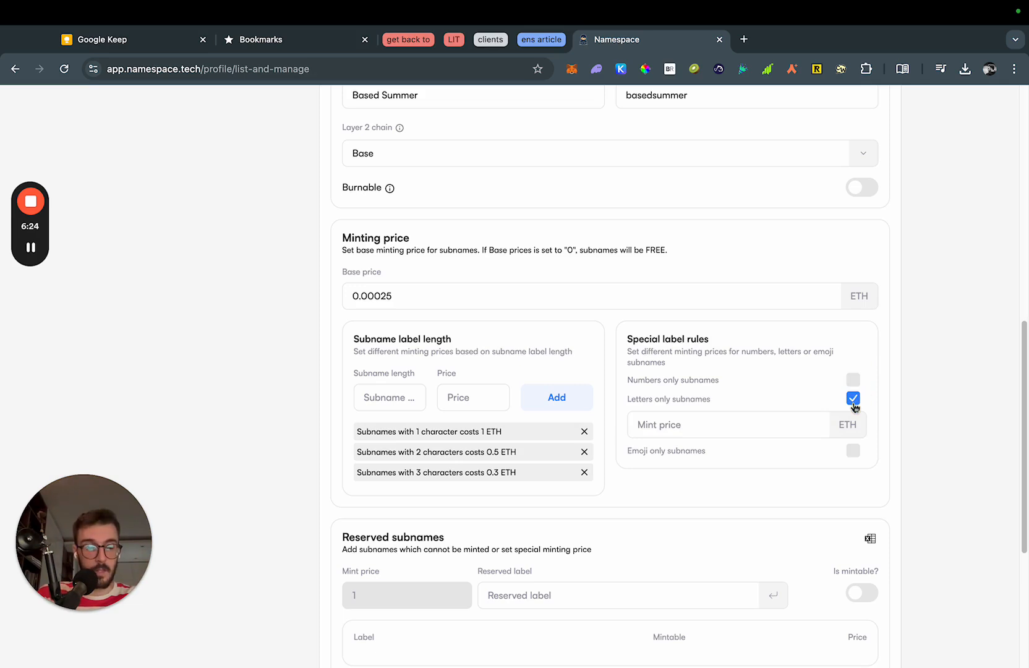
click(853, 399)
click(854, 418)
click(765, 440)
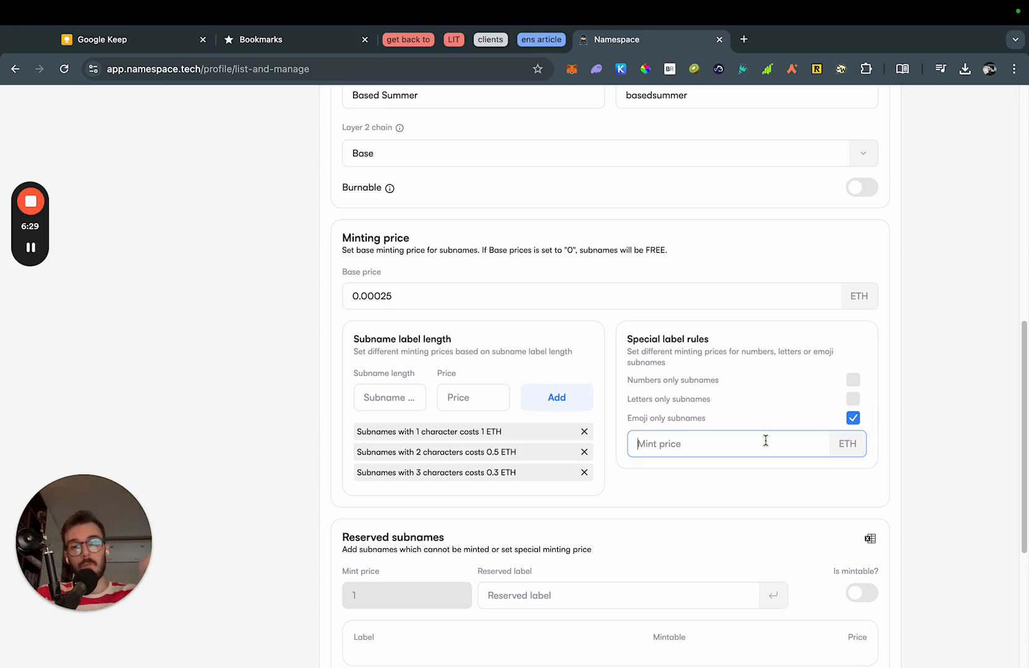
text(5)
click(928, 453)
Scroll down to the Reserved subnames section and focus the Reserved label field.
scroll(928, 453, down, 2)
scroll(929, 463, down, 3)
click(297, 400)
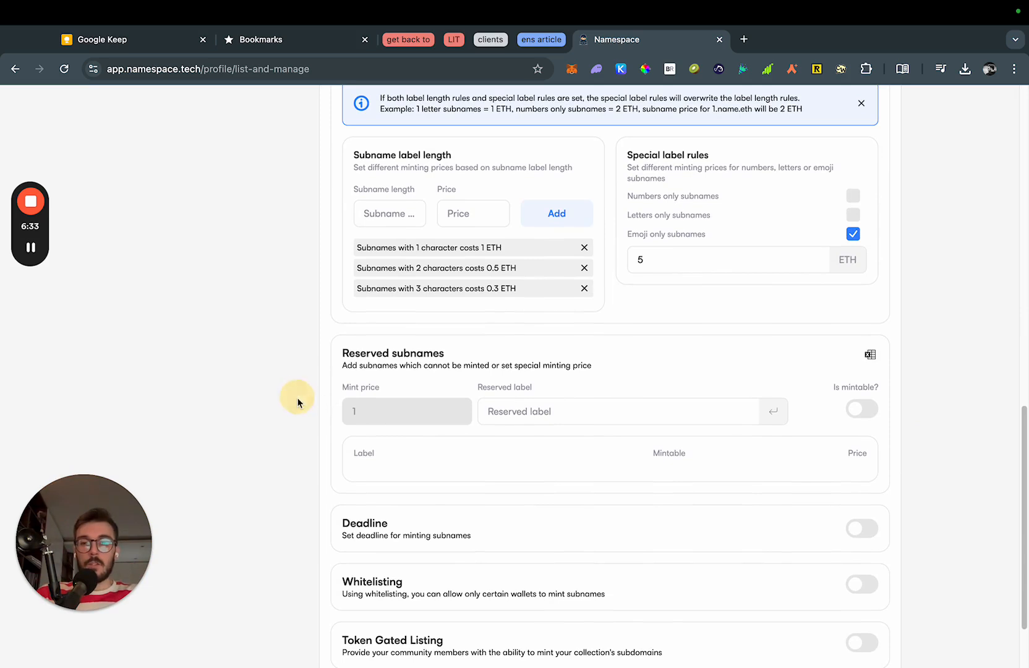
scroll(303, 411, down, 1)
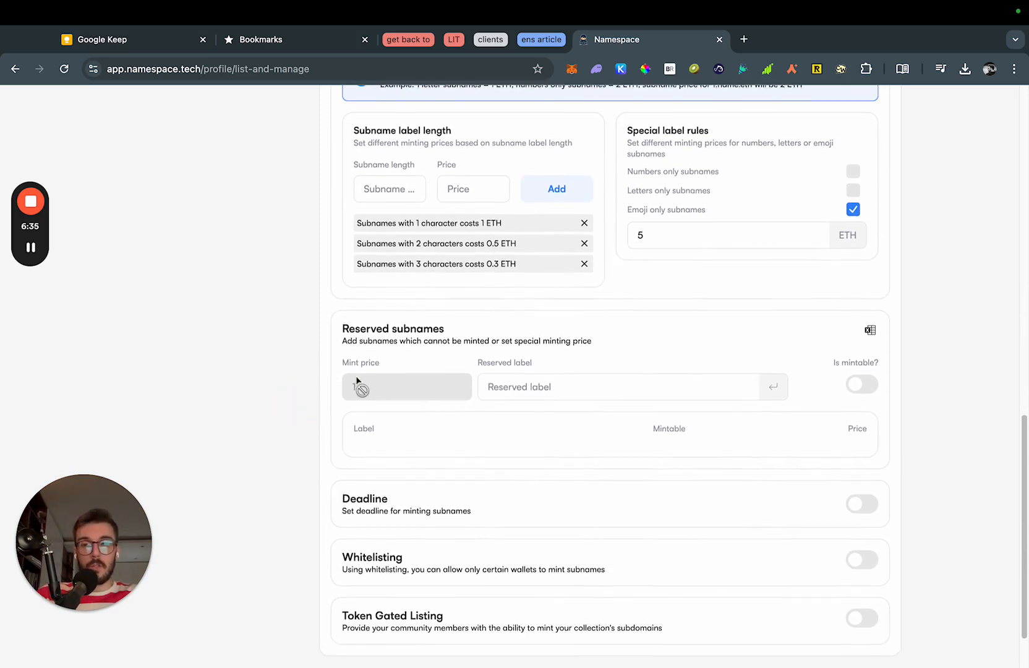
double_click(378, 327)
click(422, 331)
scroll(438, 351, down, 1)
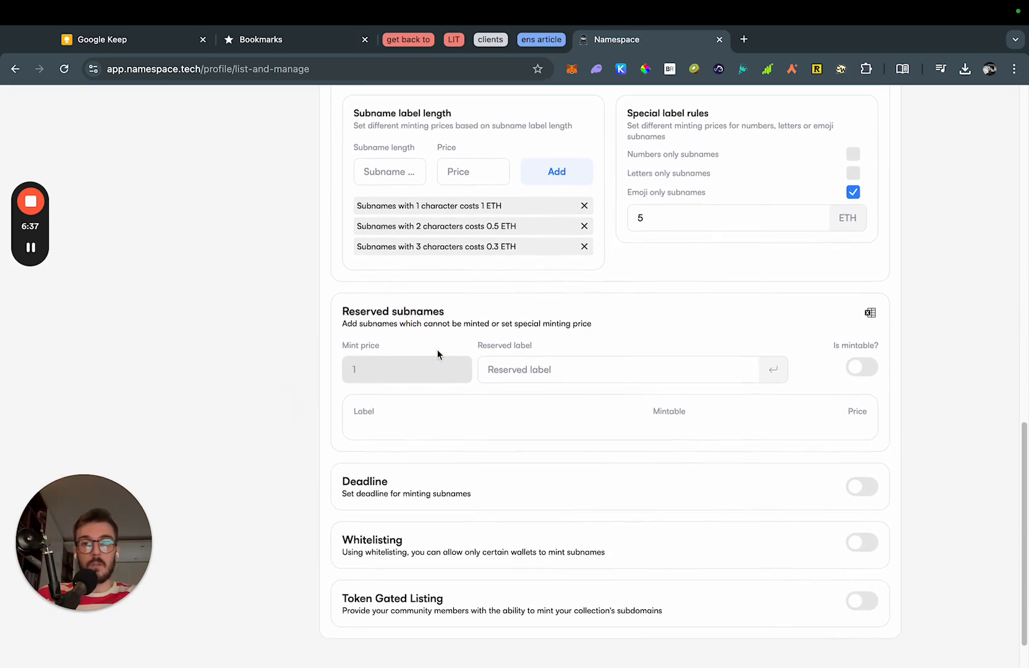
click(562, 371)
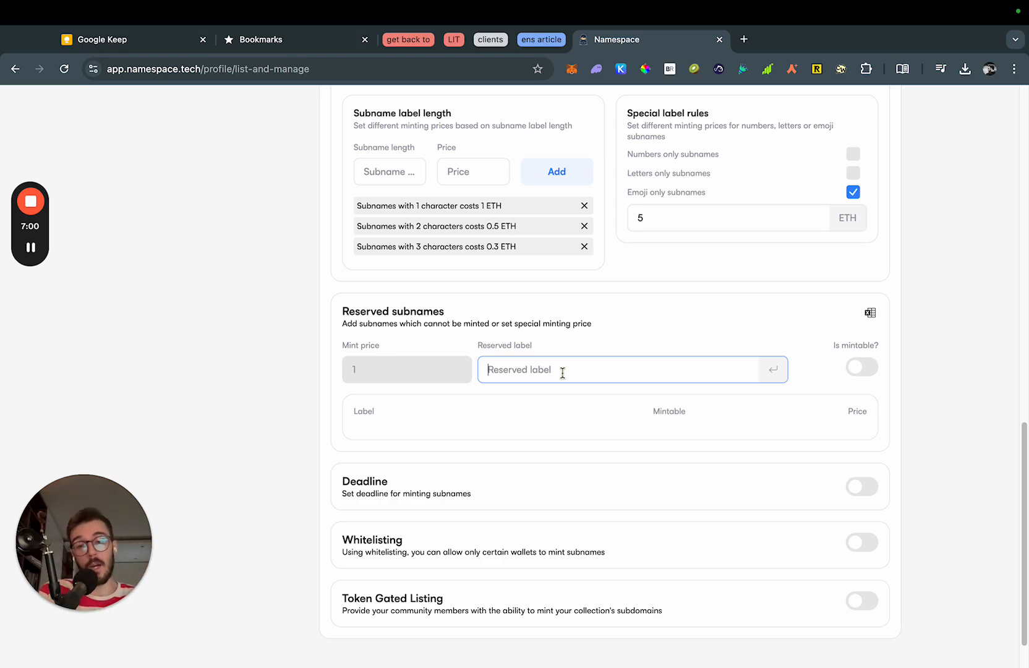
Reserve cap, arti, bran, uros and treasury as non-mintable subnames.
text(cap)
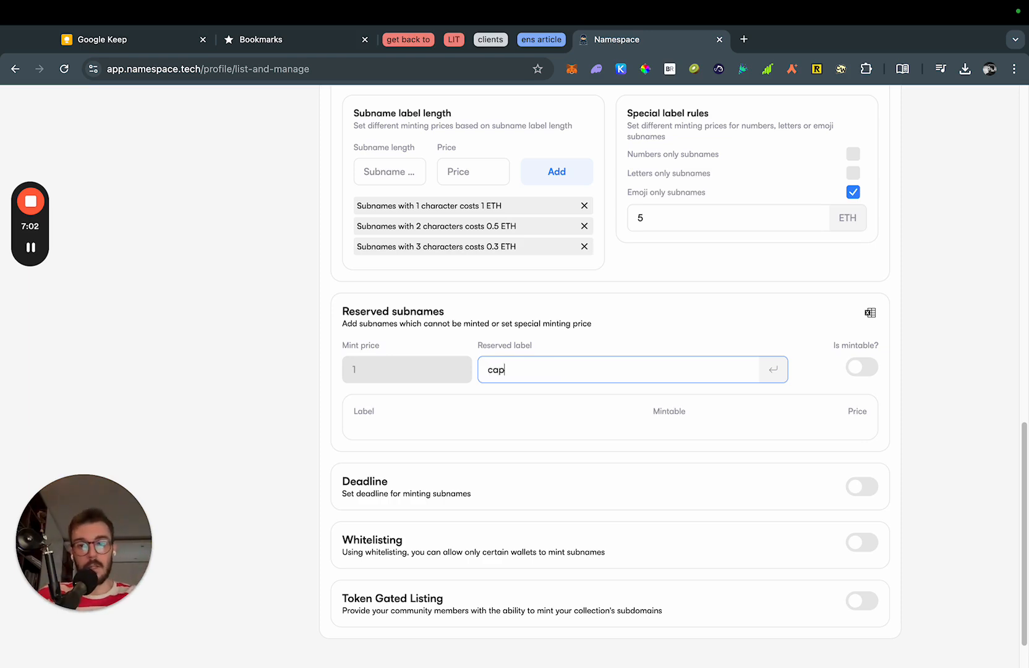
key(Return)
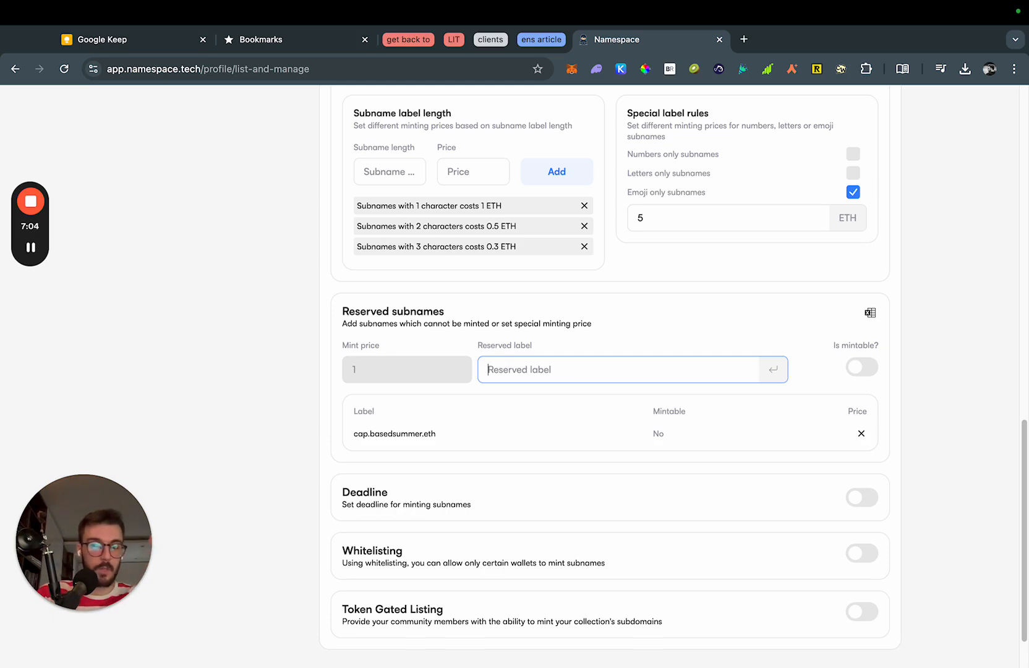
text(arti)
key(Return)
text(bran)
key(Return)
text(uros)
key(Return)
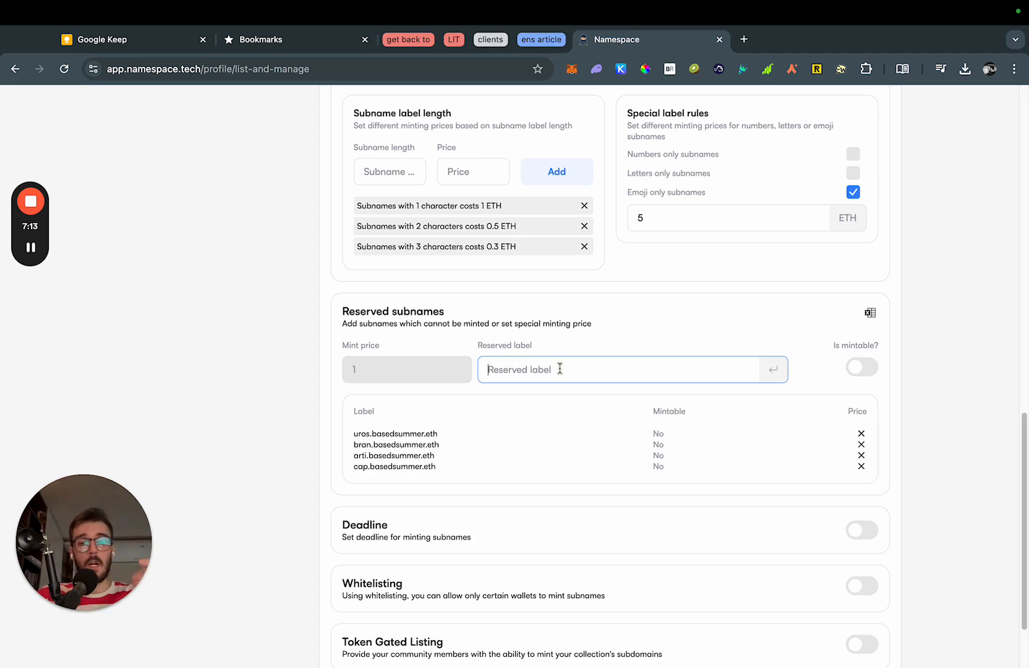
text(treasury)
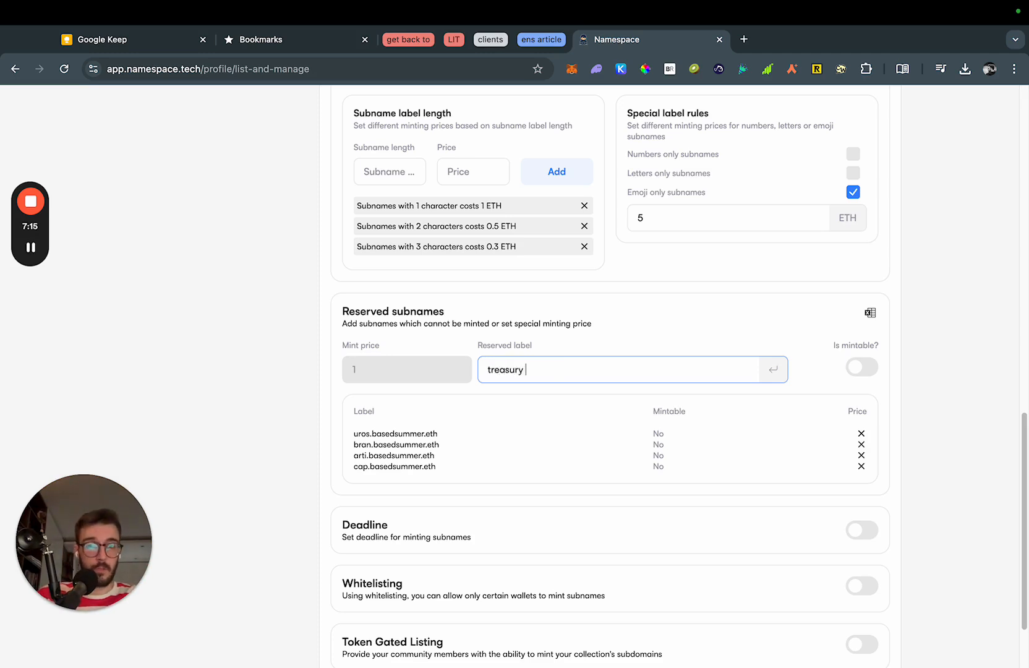
key(Return)
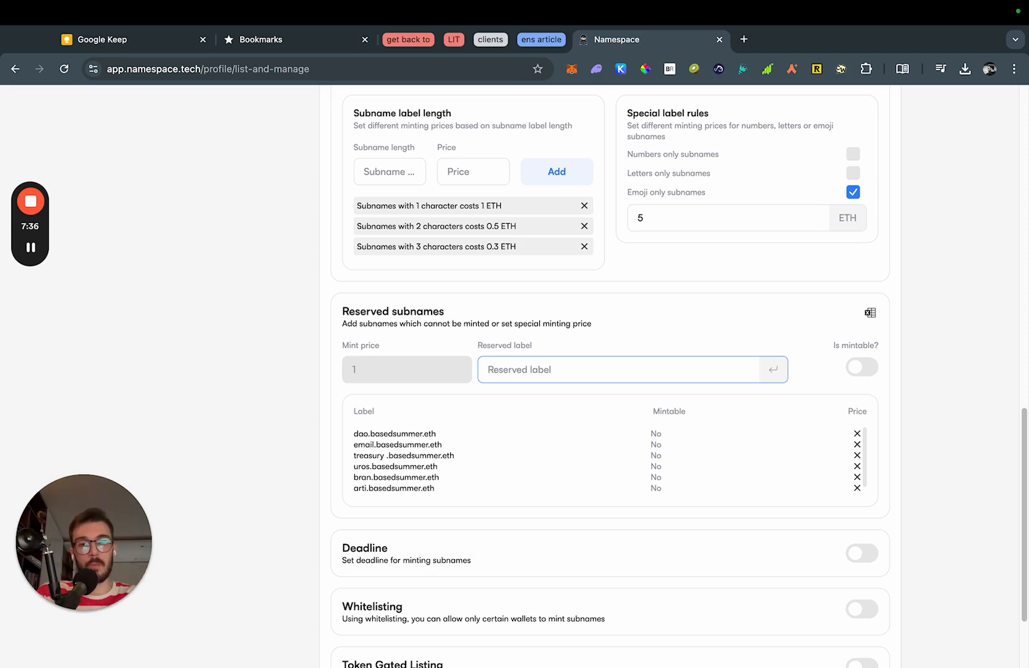
Turn on Is mintable? so the next reserved subnames can be minted.
click(895, 362)
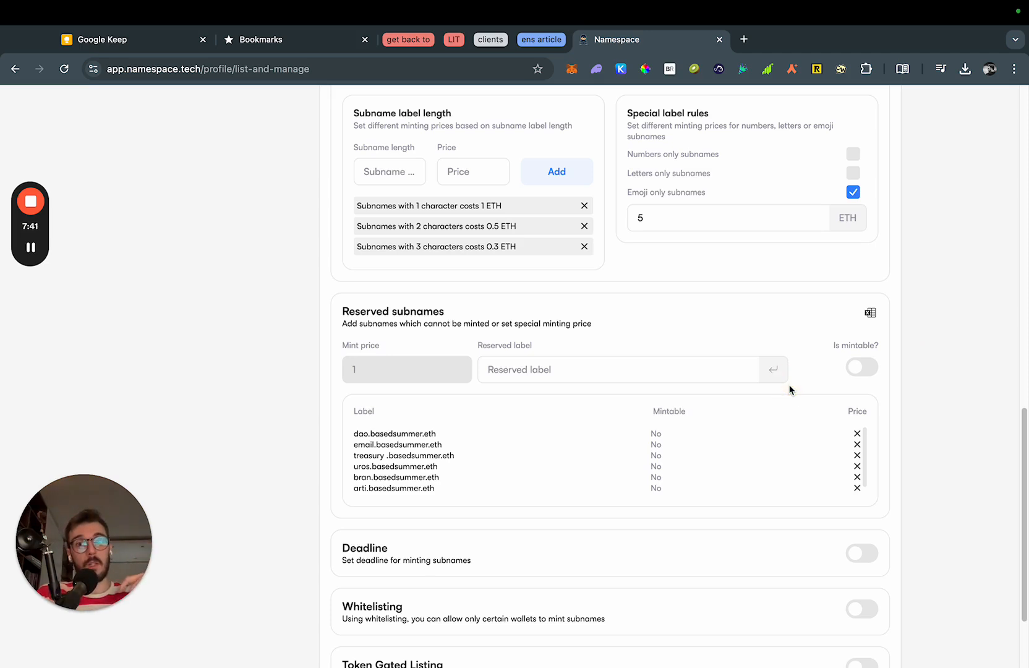
click(854, 370)
click(678, 375)
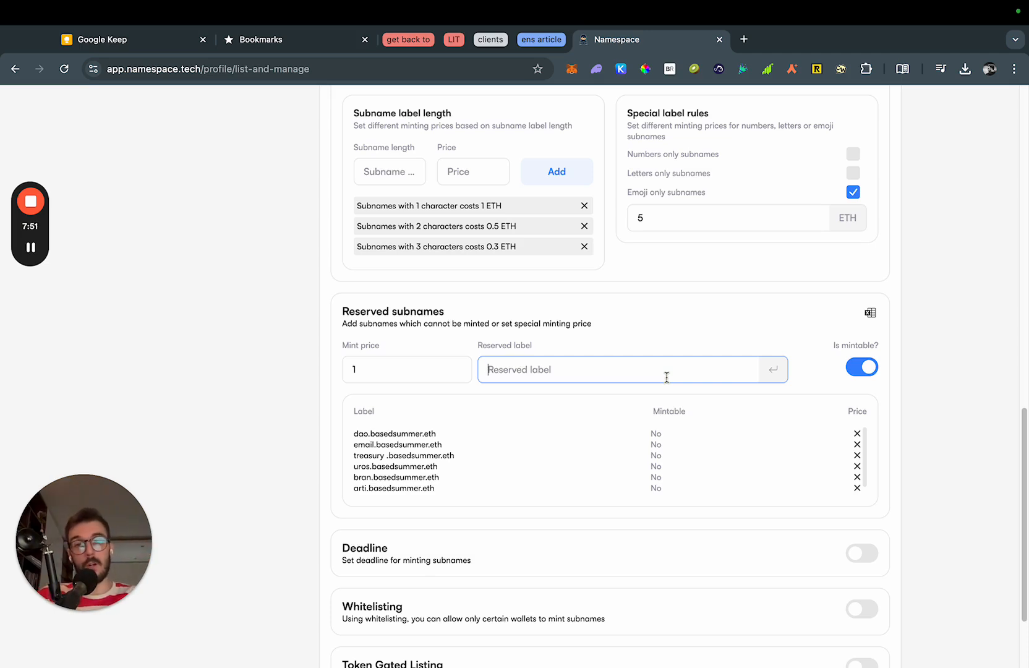
Reserve john, bill and mark as mintable subnames with a mint price of 11.
text(john)
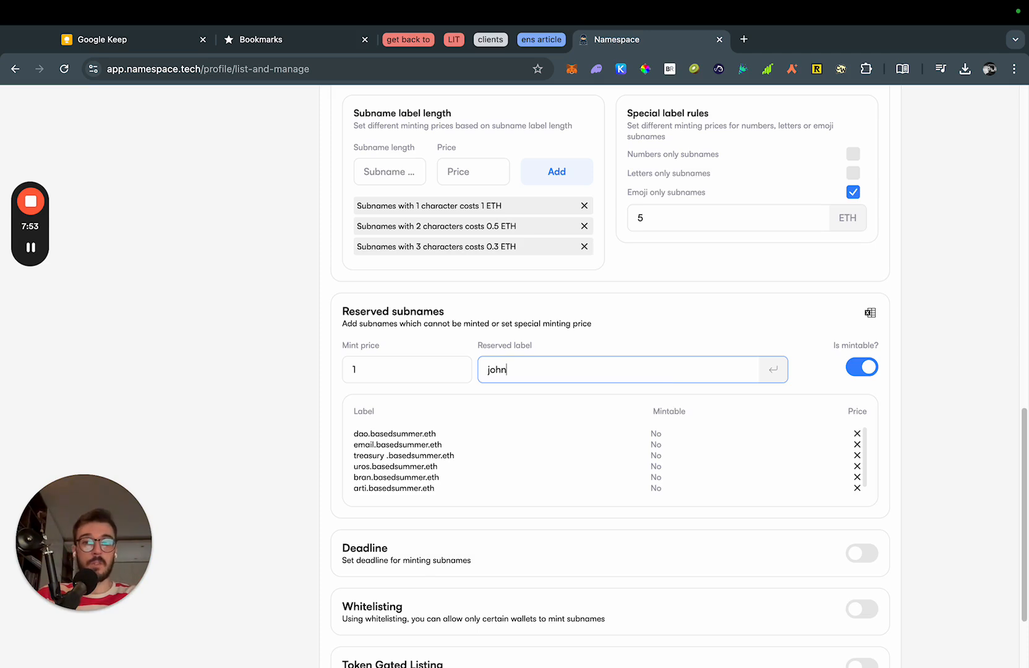
click(418, 378)
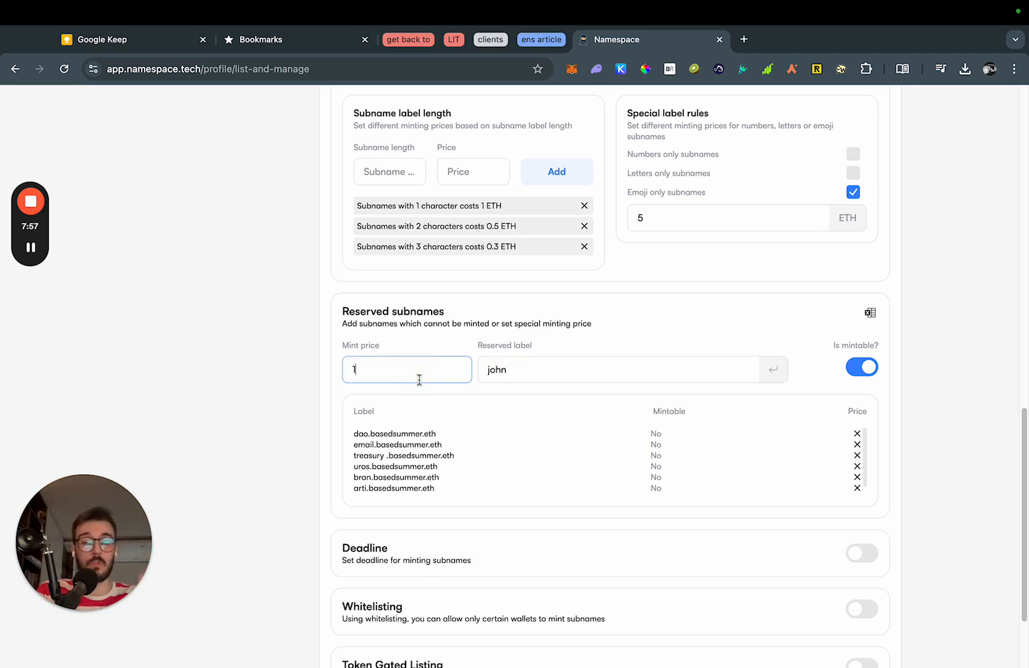
text(1)
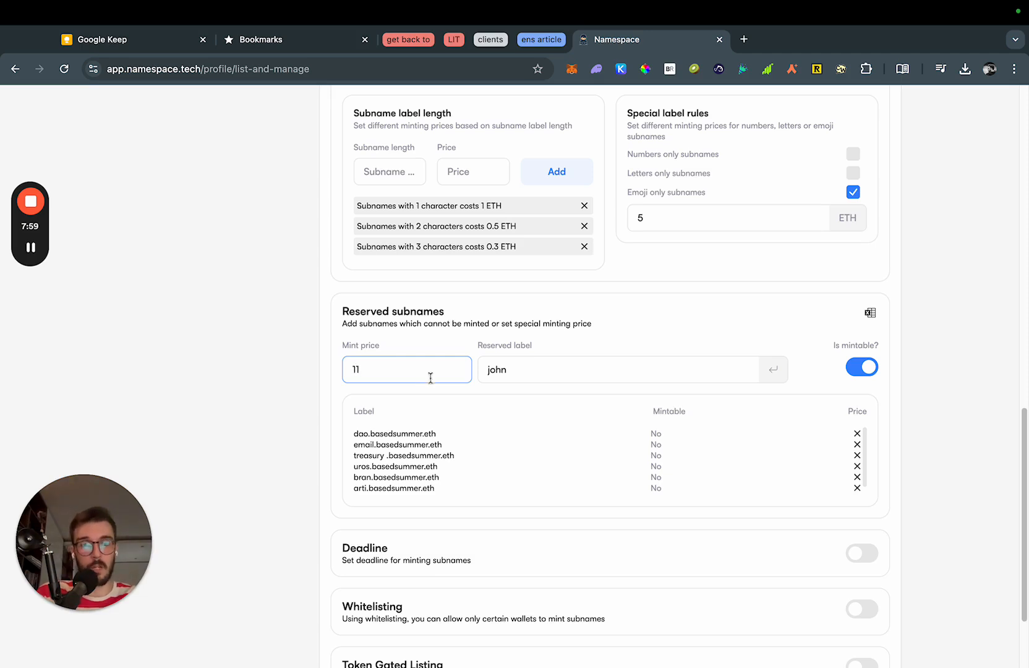
click(981, 338)
click(774, 370)
click(586, 368)
text(bill)
key(Return)
text(mark)
key(Return)
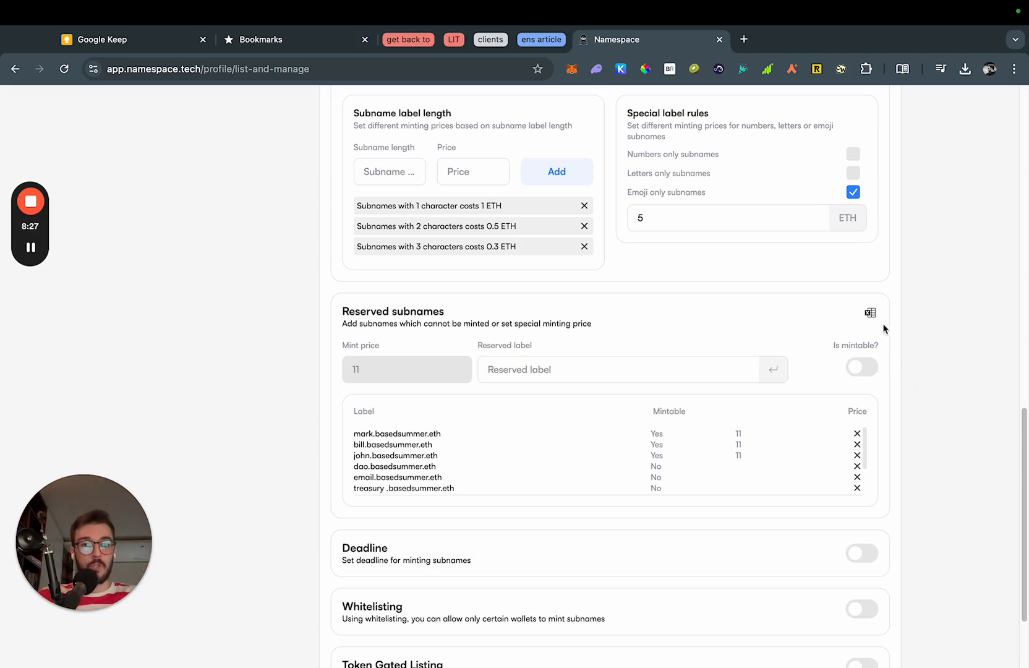
Start and cancel a spreadsheet import, then open the guide on importing reserved subnames.
mouse_move(871, 314)
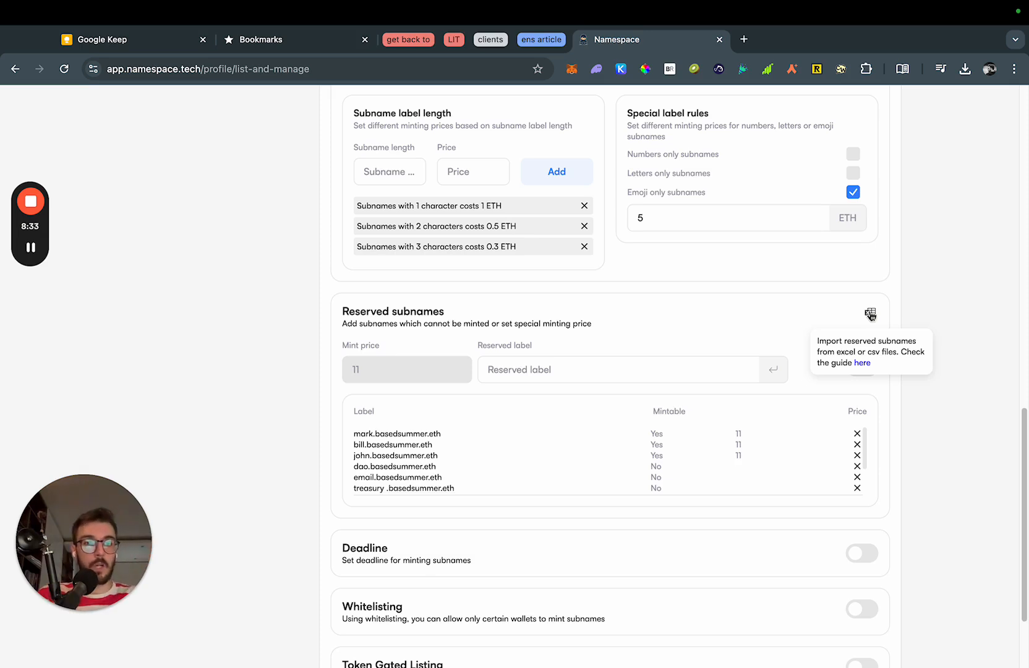
click(870, 314)
click(707, 529)
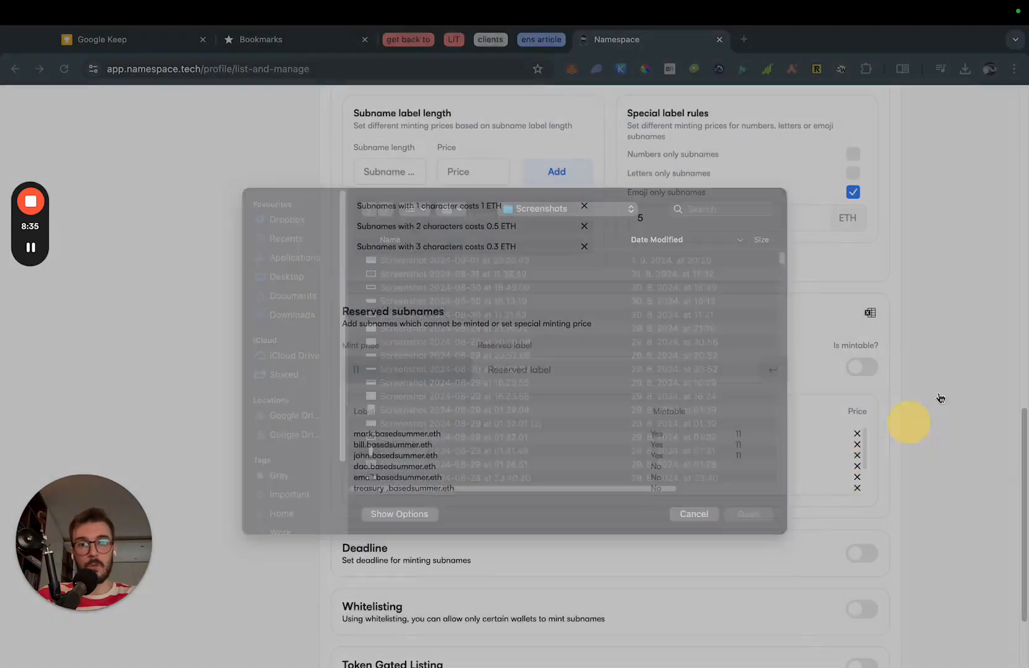
mouse_move(869, 315)
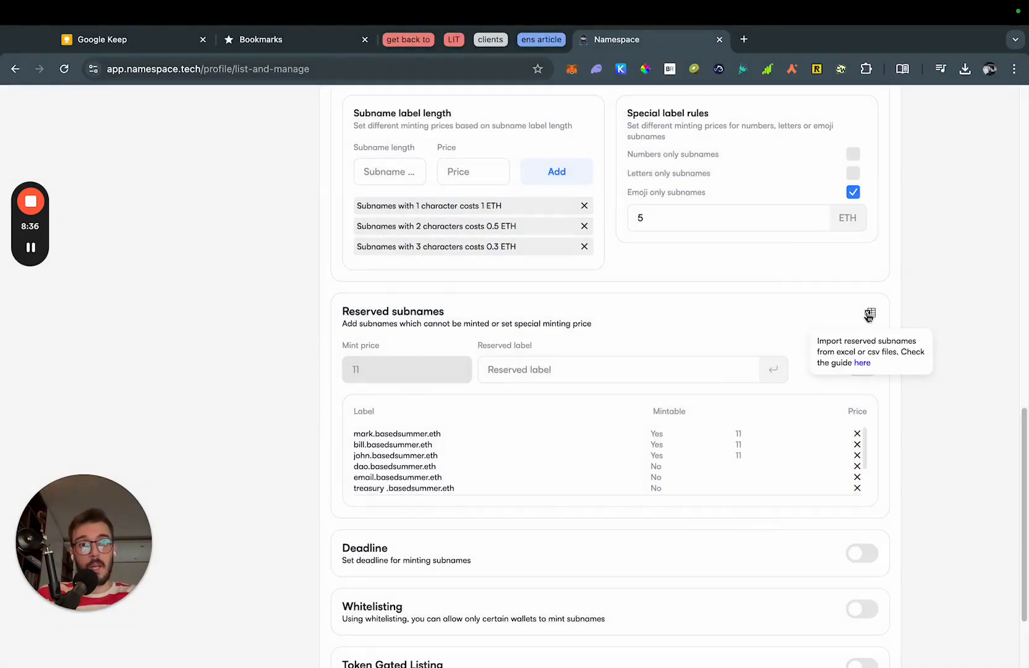
click(866, 367)
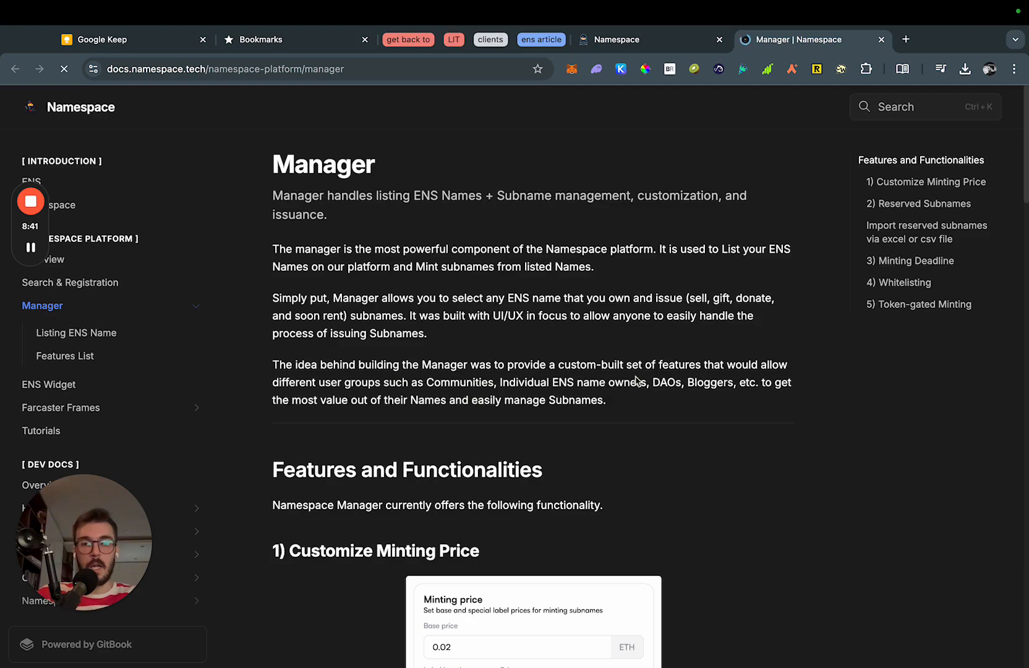
Close the Manager docs tab and scroll back down the basedsummer.eth settings to the Deadline option.
scroll(635, 376, down, 10)
scroll(631, 378, up, 4)
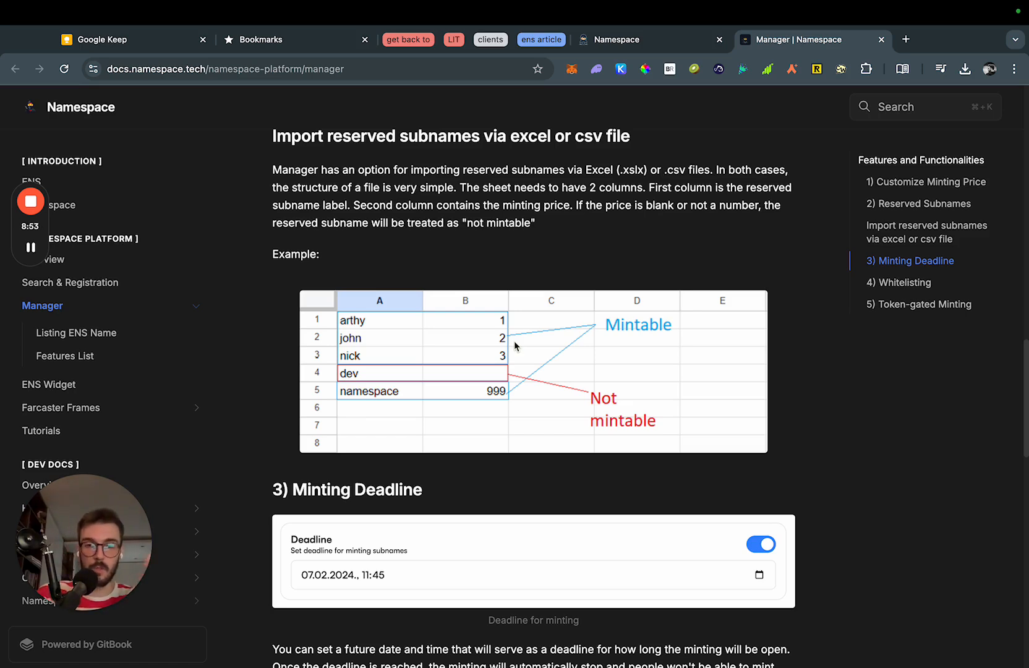
scroll(604, 268, up, 1)
scroll(604, 272, up, 1)
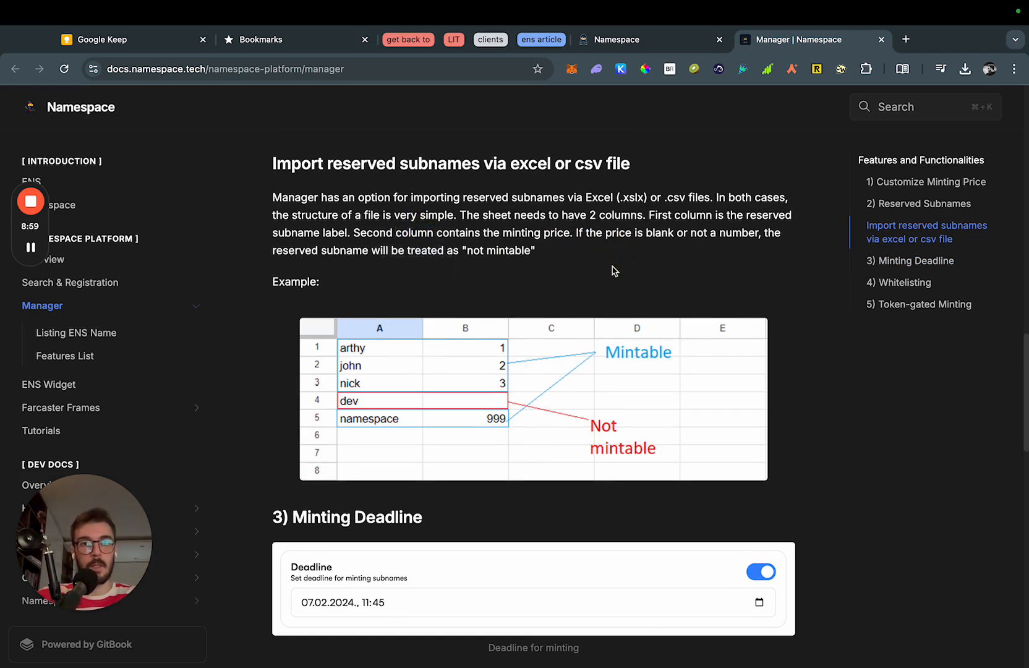
key(super+w)
scroll(737, 432, down, 1)
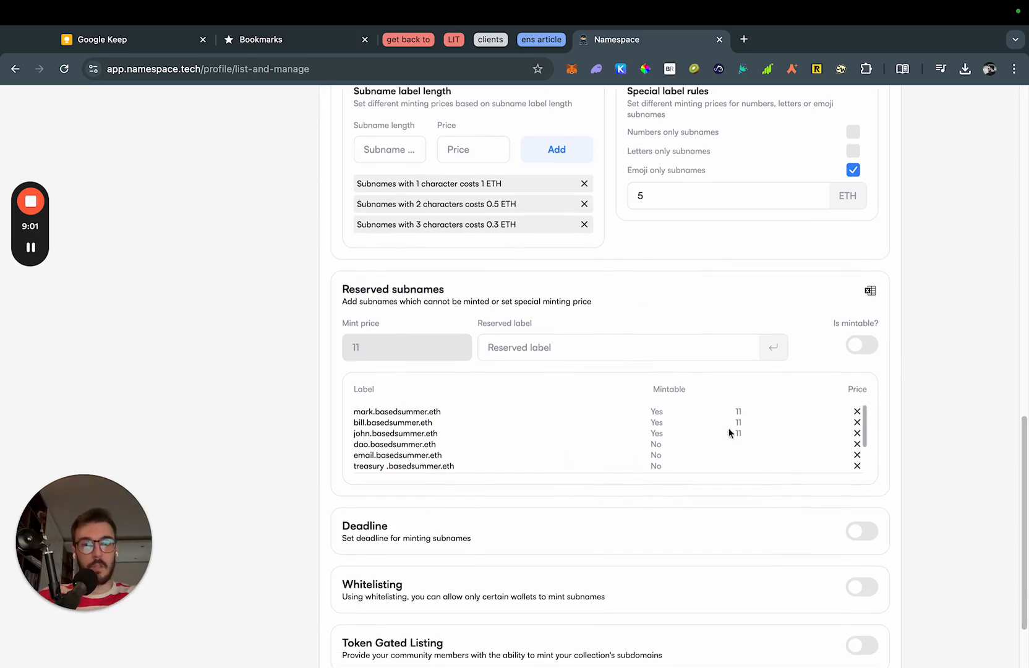
scroll(631, 411, down, 3)
scroll(221, 393, down, 1)
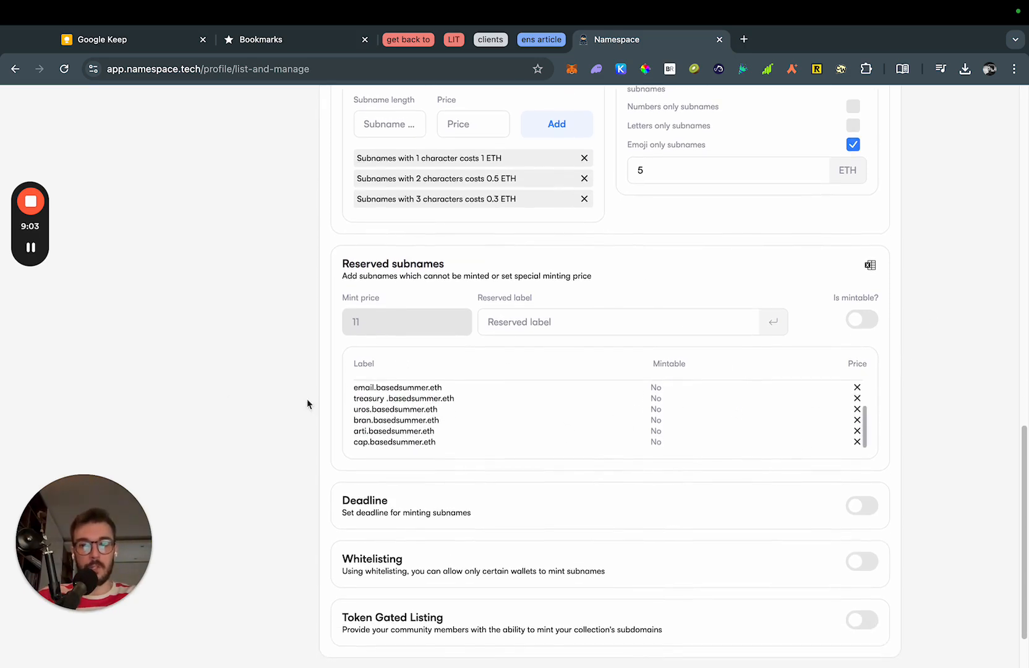
scroll(334, 402, down, 3)
Switch the minting deadline on, then turn it back off.
click(865, 433)
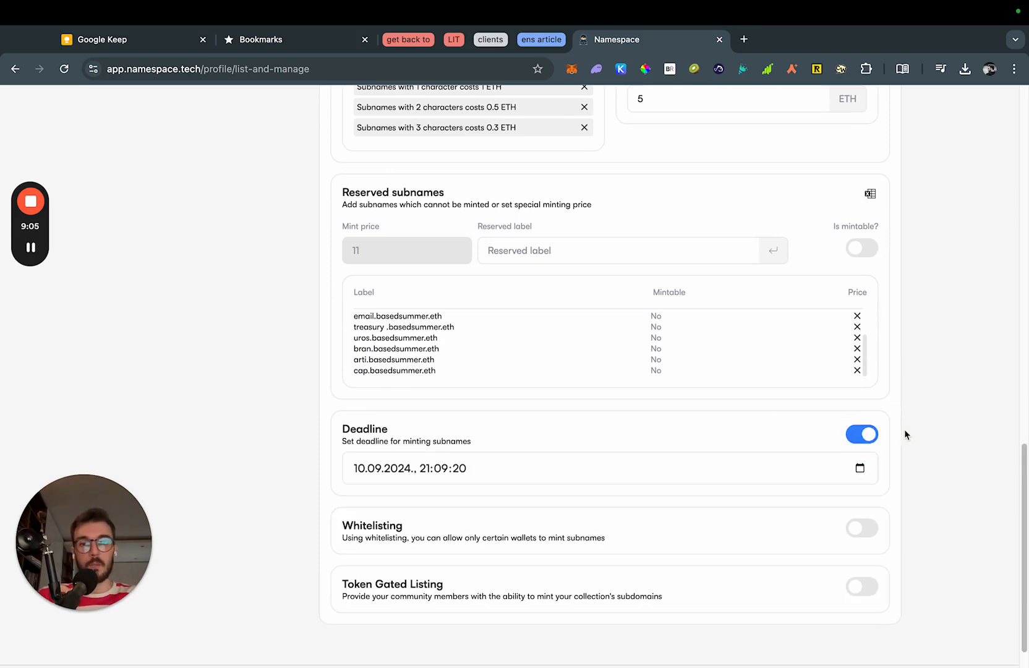
click(947, 460)
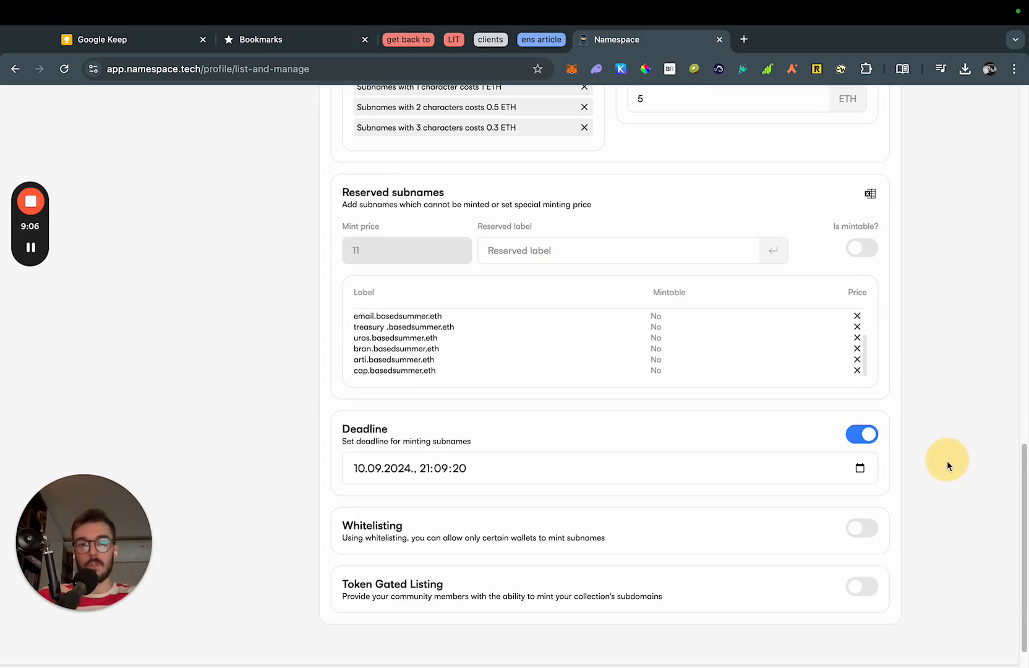
click(867, 442)
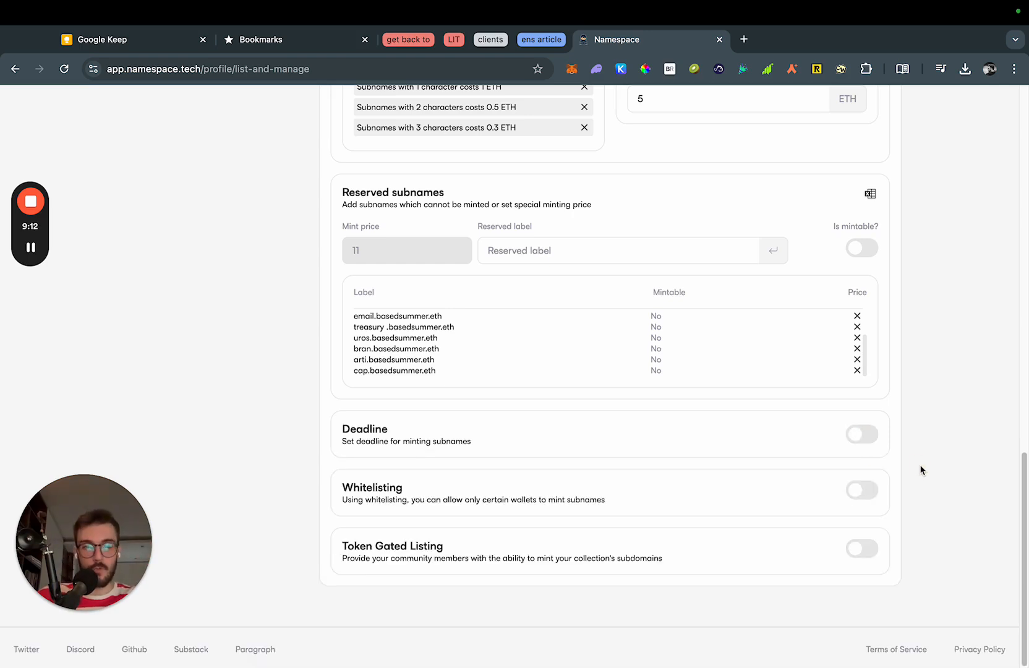
Enable whitelisting and add one wallet's ENS name to the whitelist.
click(860, 496)
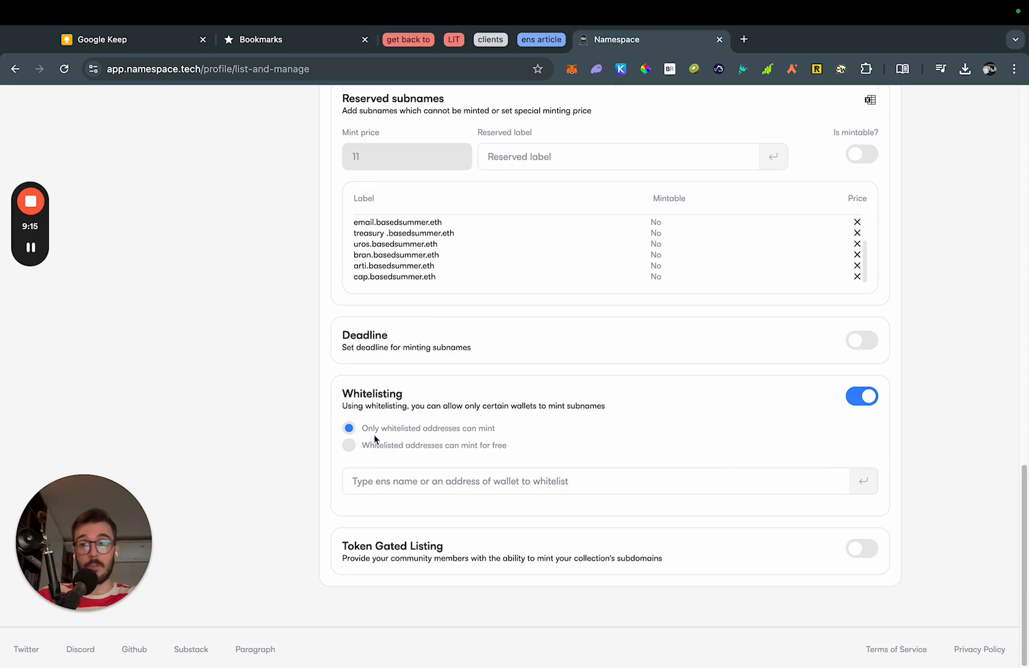
drag(363, 427, 501, 427)
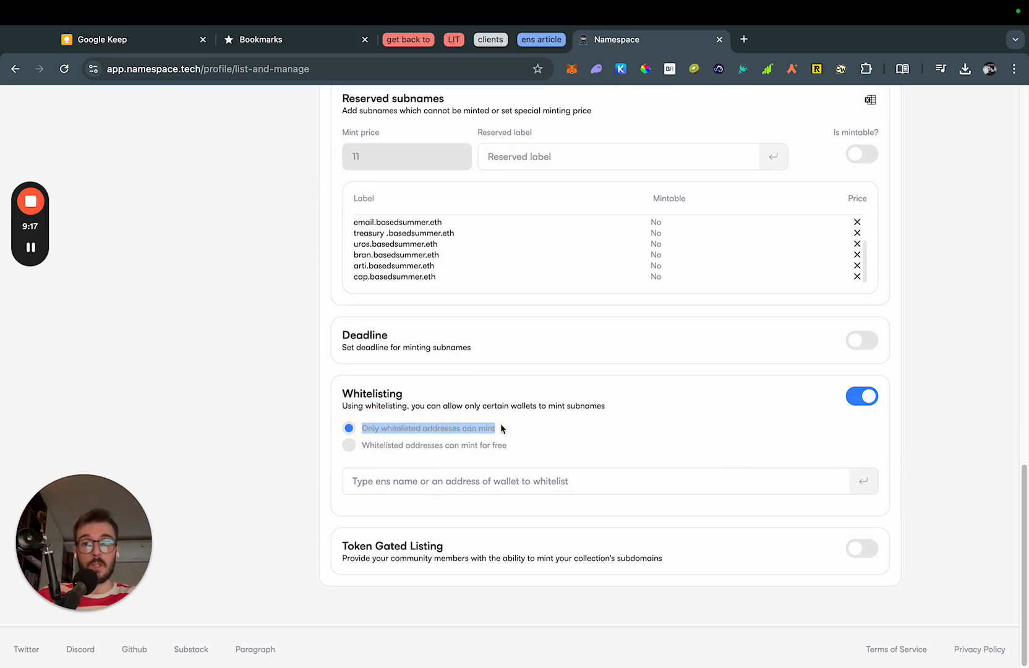
click(440, 426)
click(488, 482)
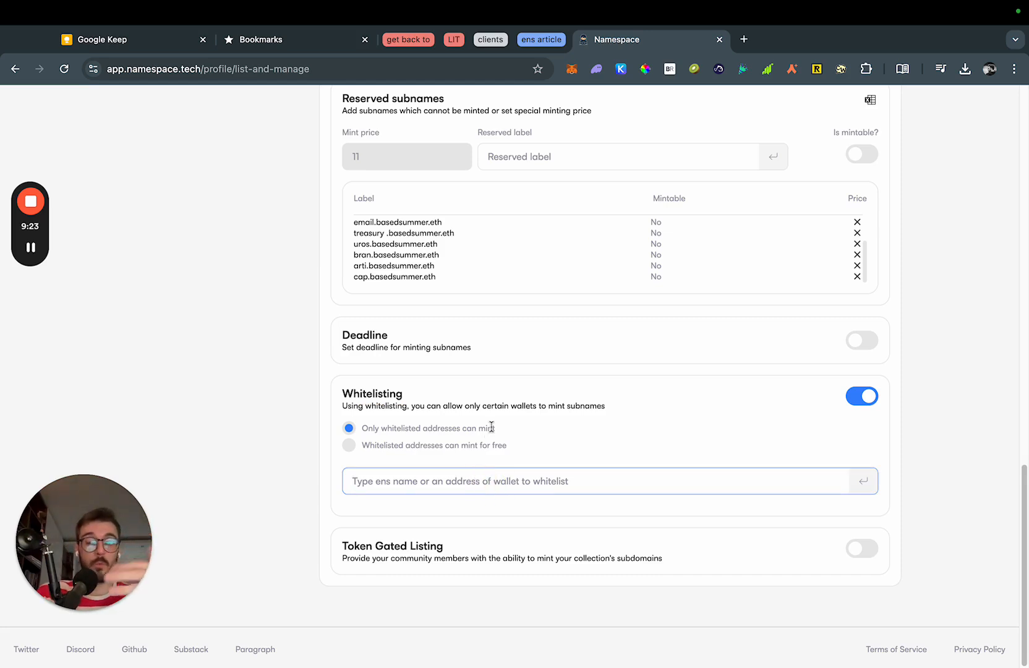
text(thecap.eth)
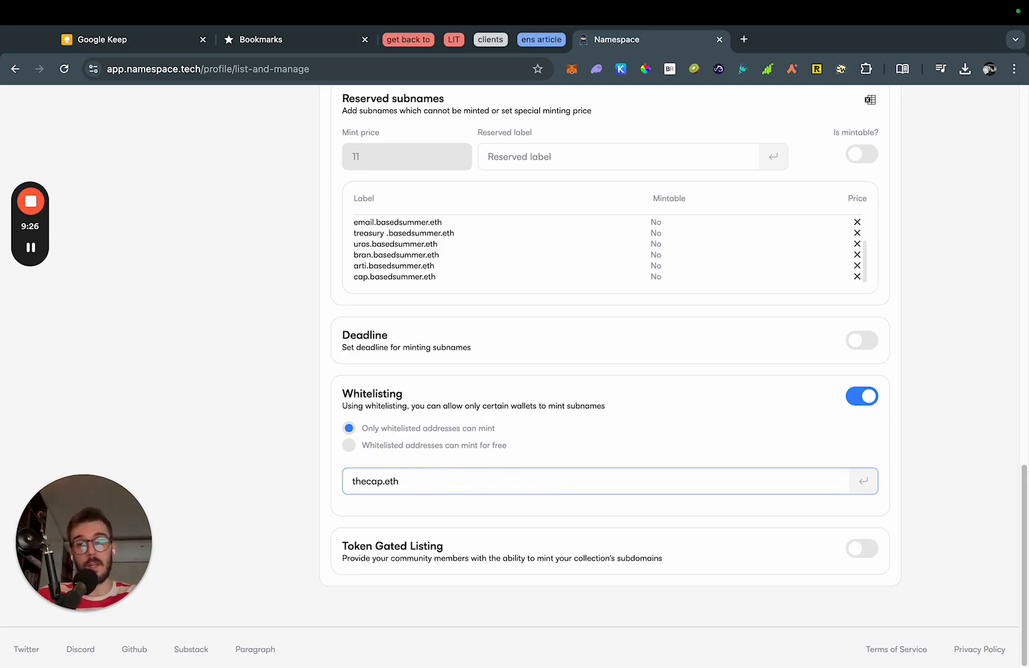
key(Return)
double_click(452, 526)
scroll(388, 455, up, 10)
double_click(395, 340)
click(306, 367)
scroll(319, 411, down, 9)
scroll(320, 414, down, 6)
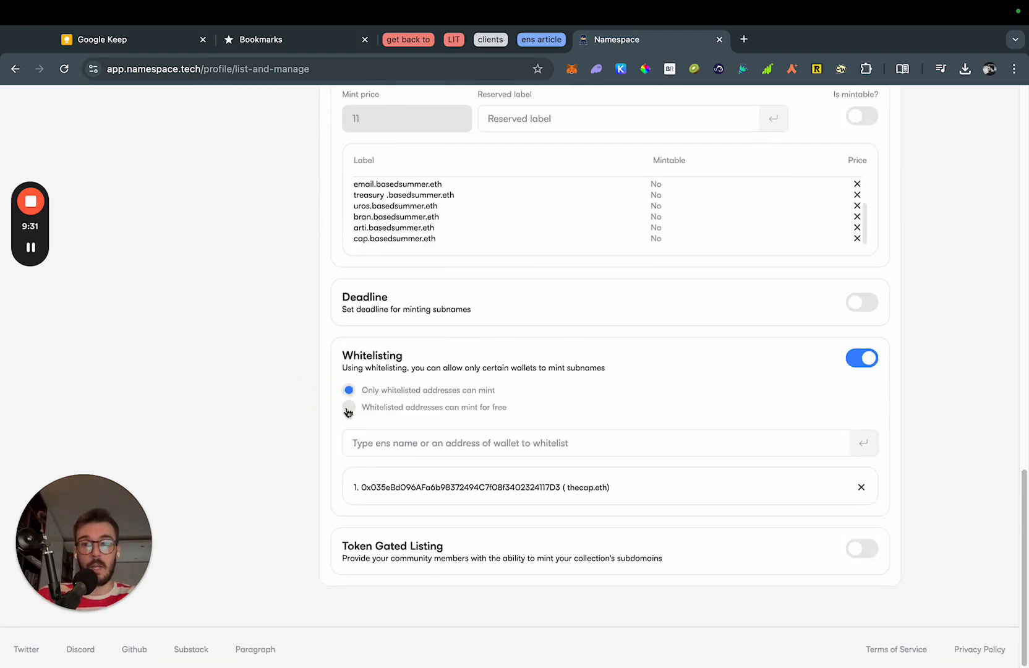
Choose 'Whitelisted addresses can mint for free', then switch whitelisting off again.
click(349, 408)
drag(363, 407, 506, 410)
click(506, 417)
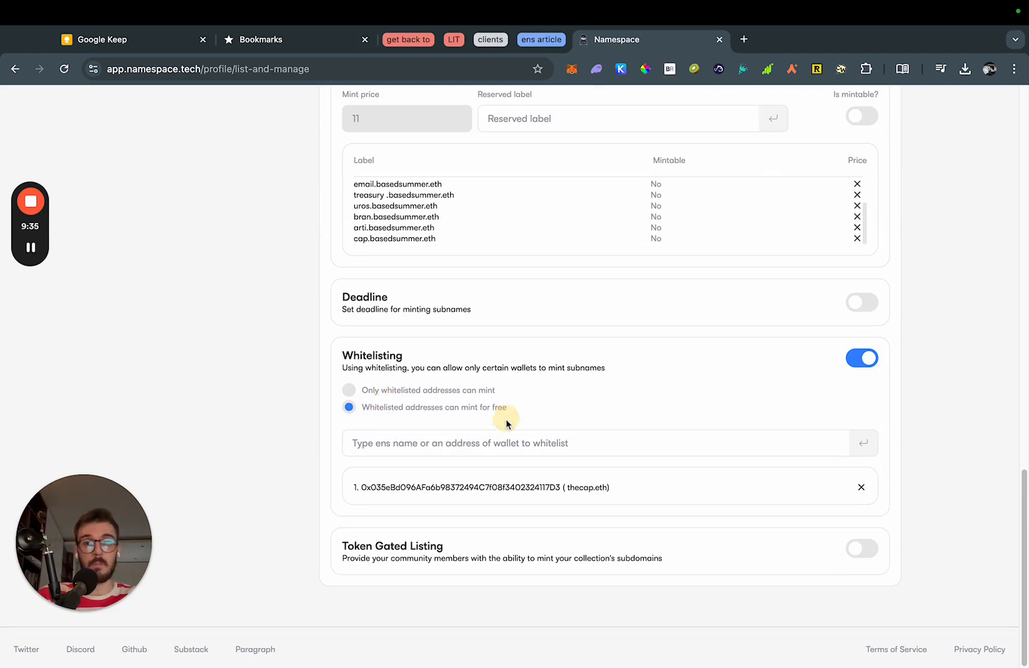
double_click(526, 489)
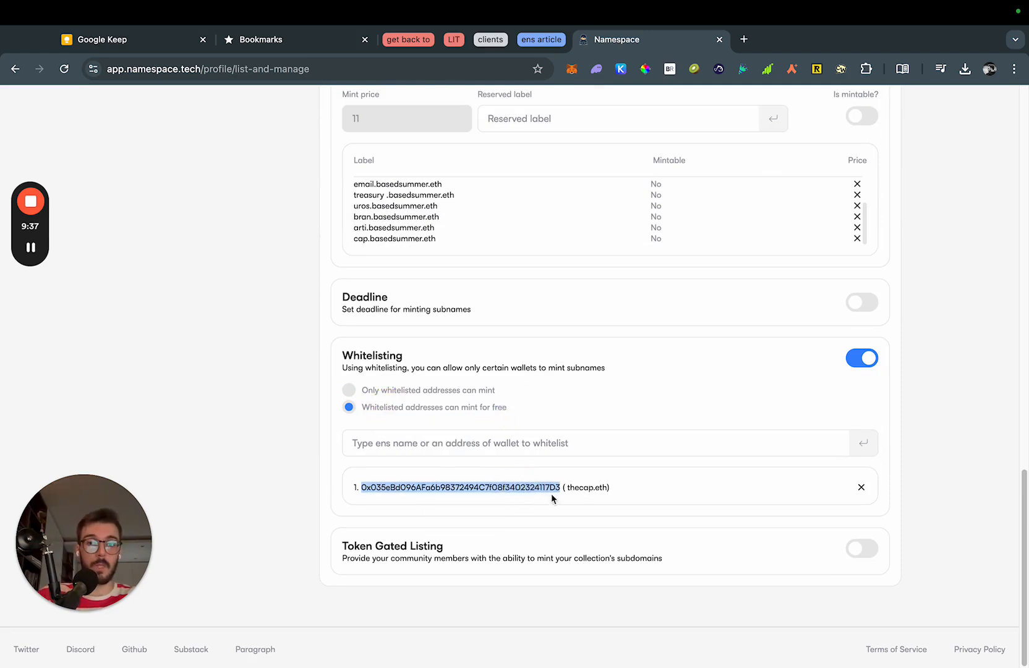
click(555, 496)
scroll(375, 482, up, 10)
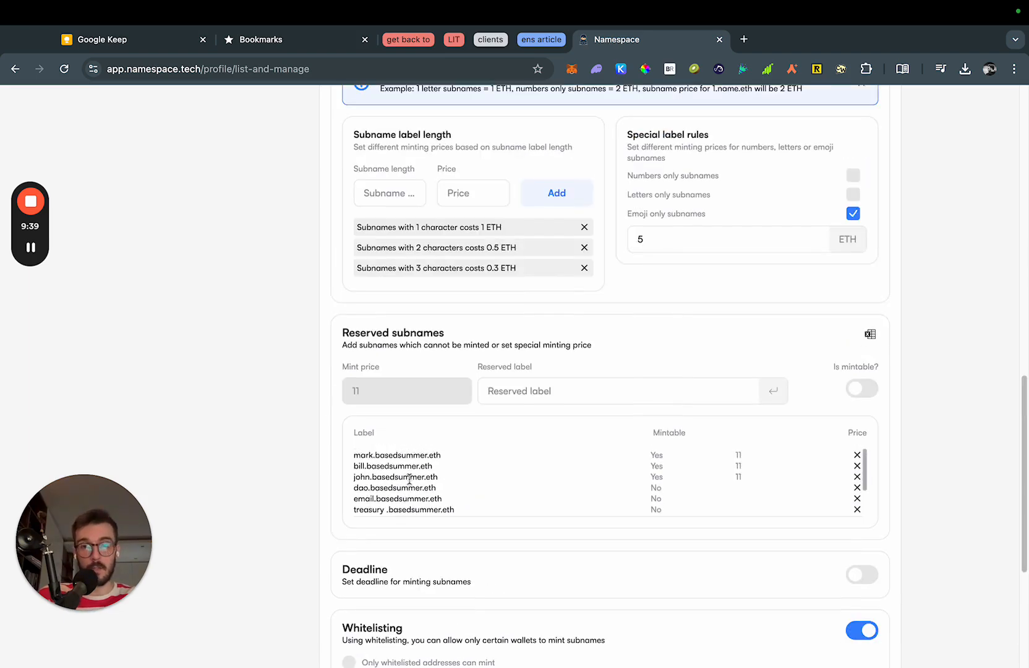
scroll(524, 334, up, 4)
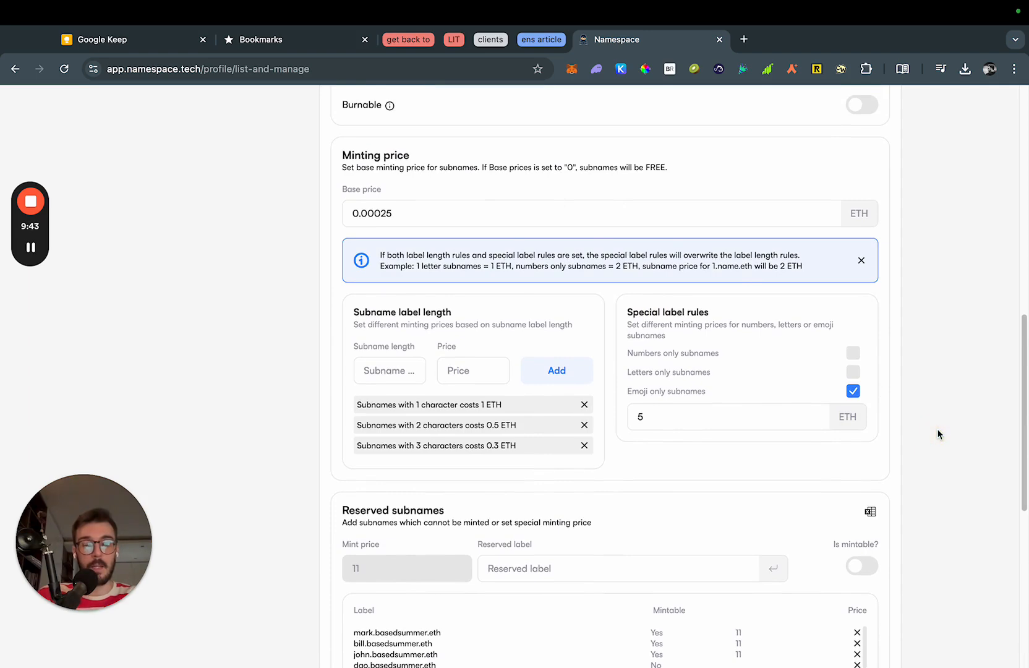
scroll(932, 431, down, 10)
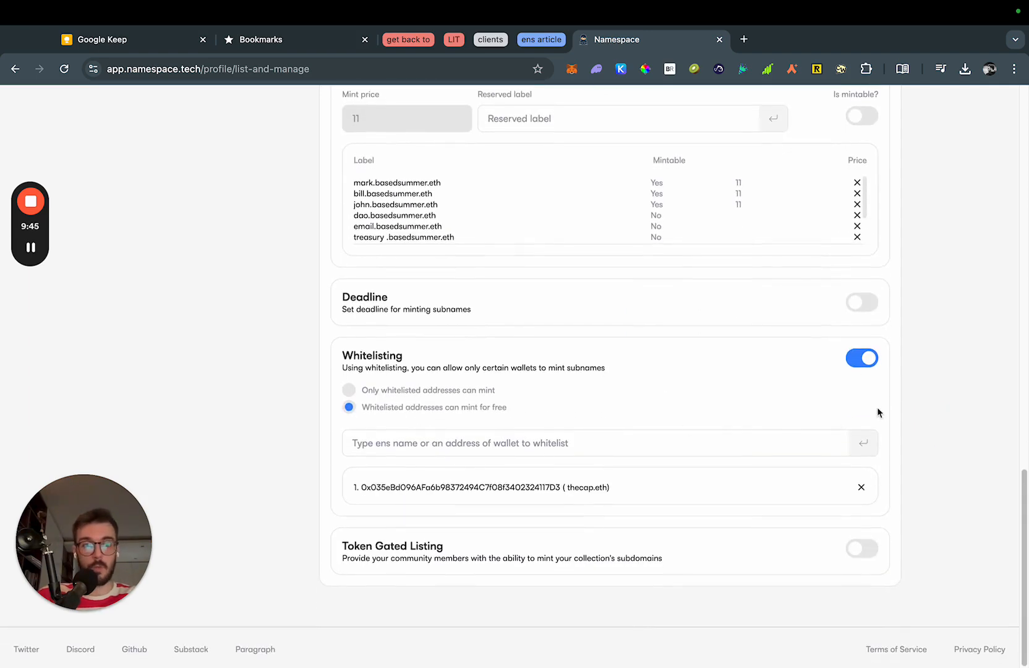
click(866, 368)
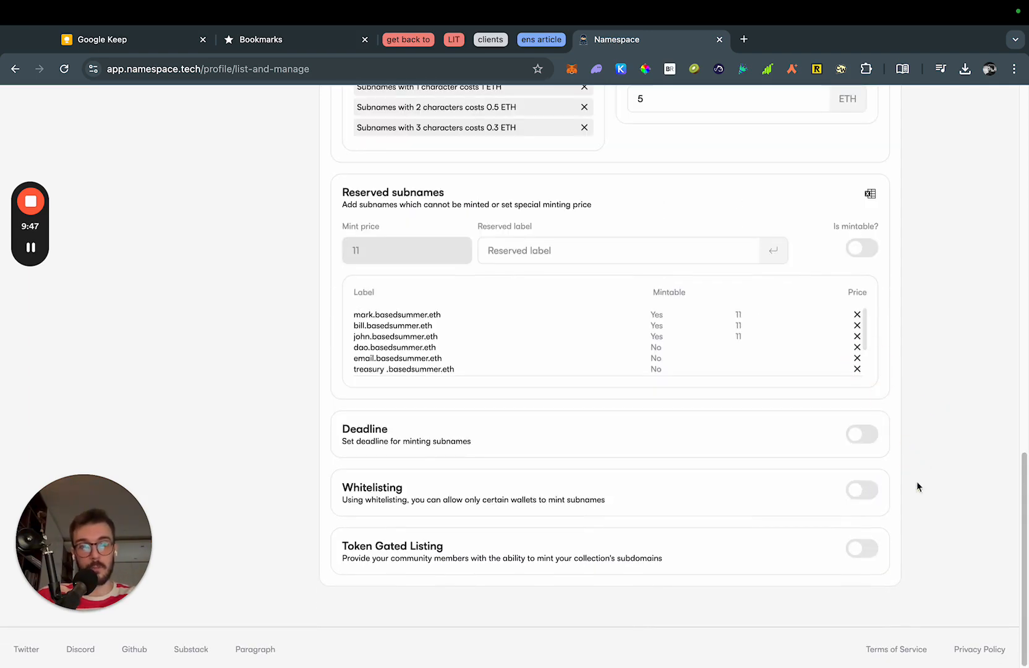
click(863, 552)
scroll(313, 508, down, 3)
scroll(313, 507, down, 2)
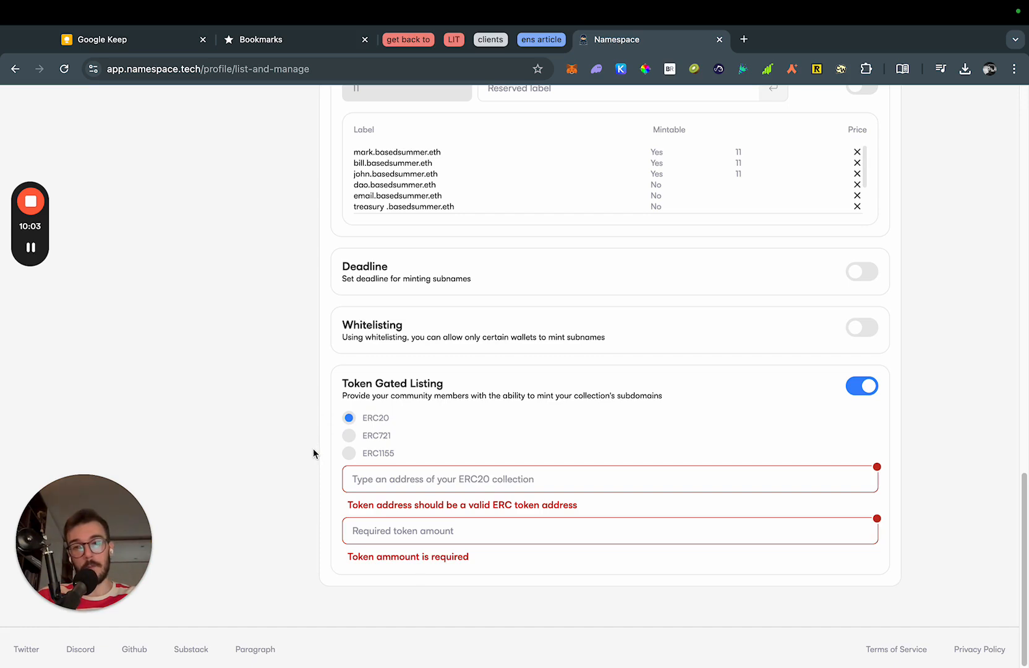
double_click(380, 416)
click(318, 433)
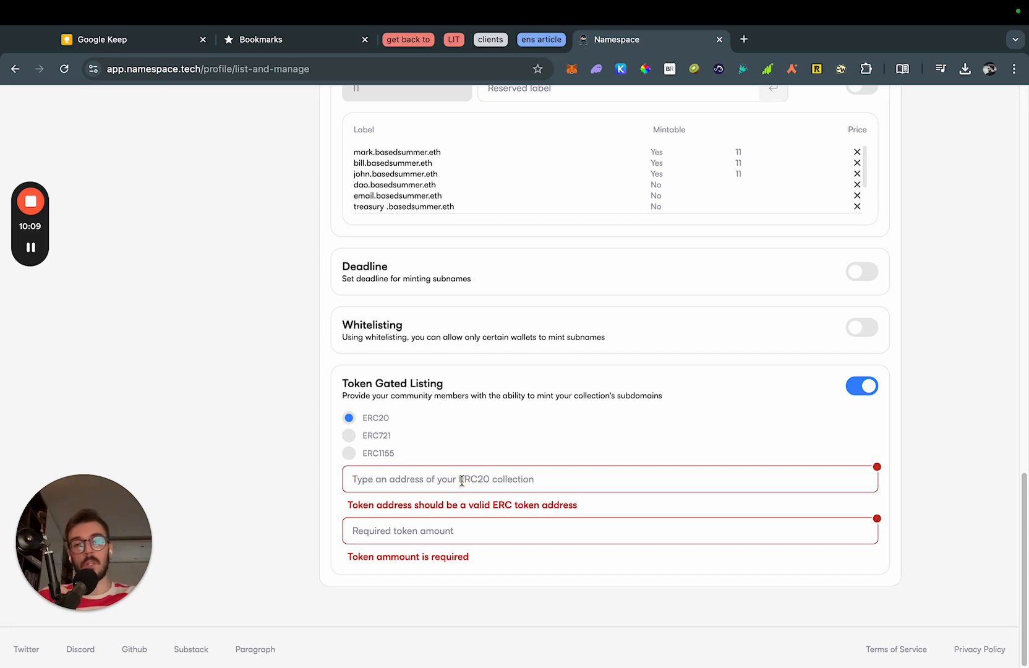
text(asd)
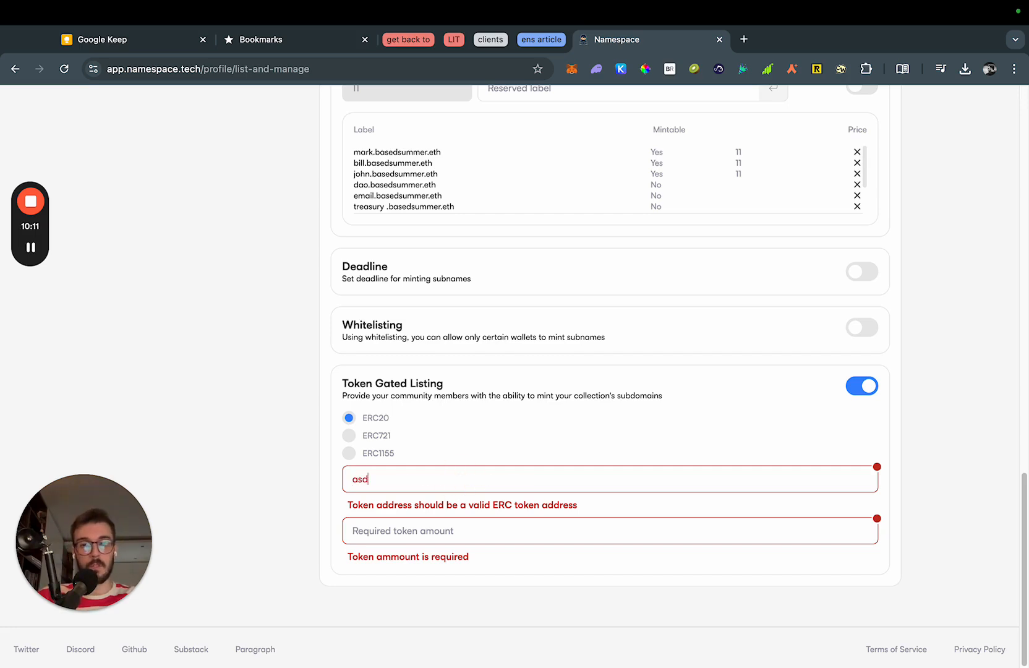
text(asdaasd)
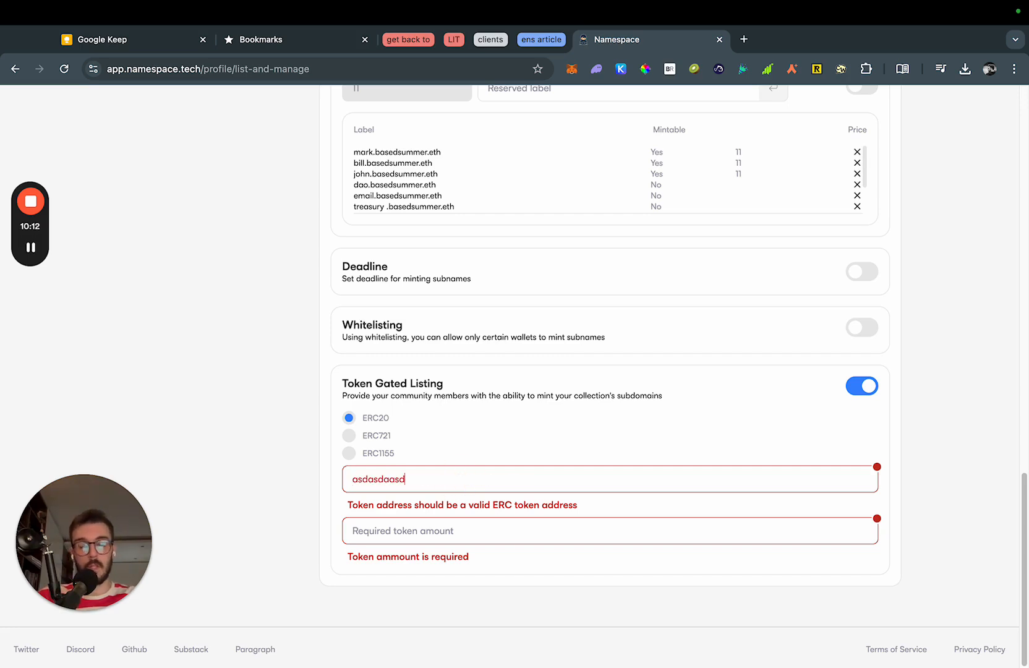
click(440, 533)
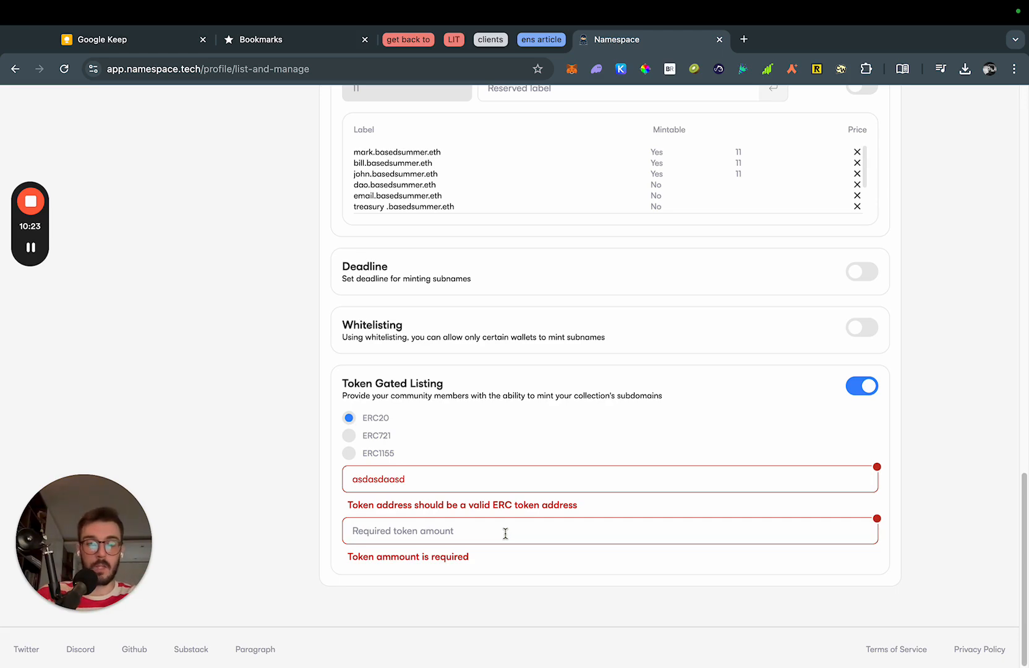
text(10)
click(289, 526)
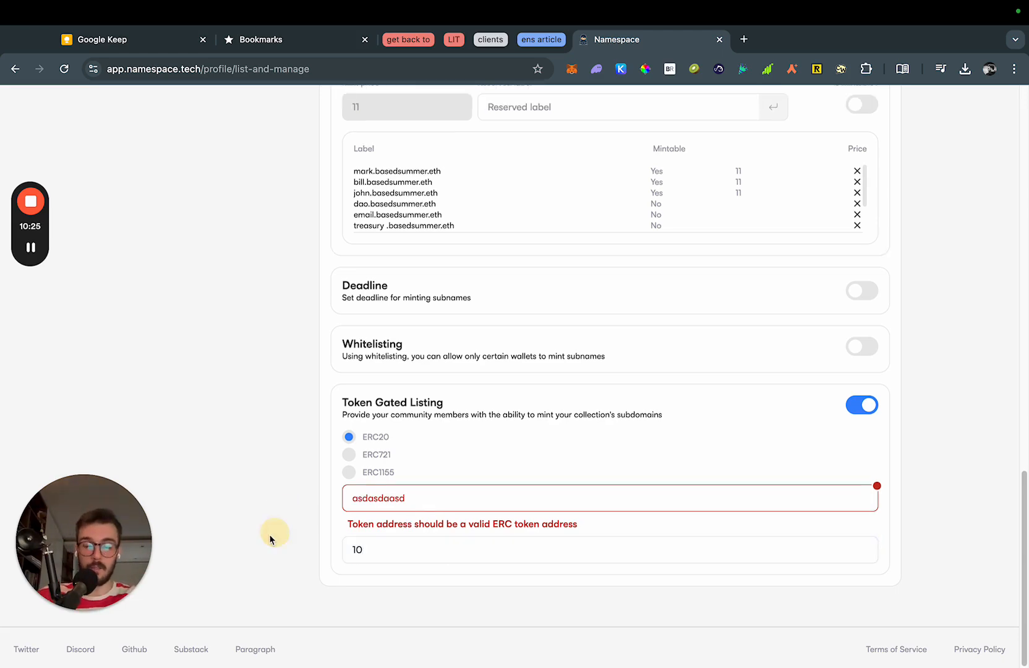
scroll(290, 531, up, 15)
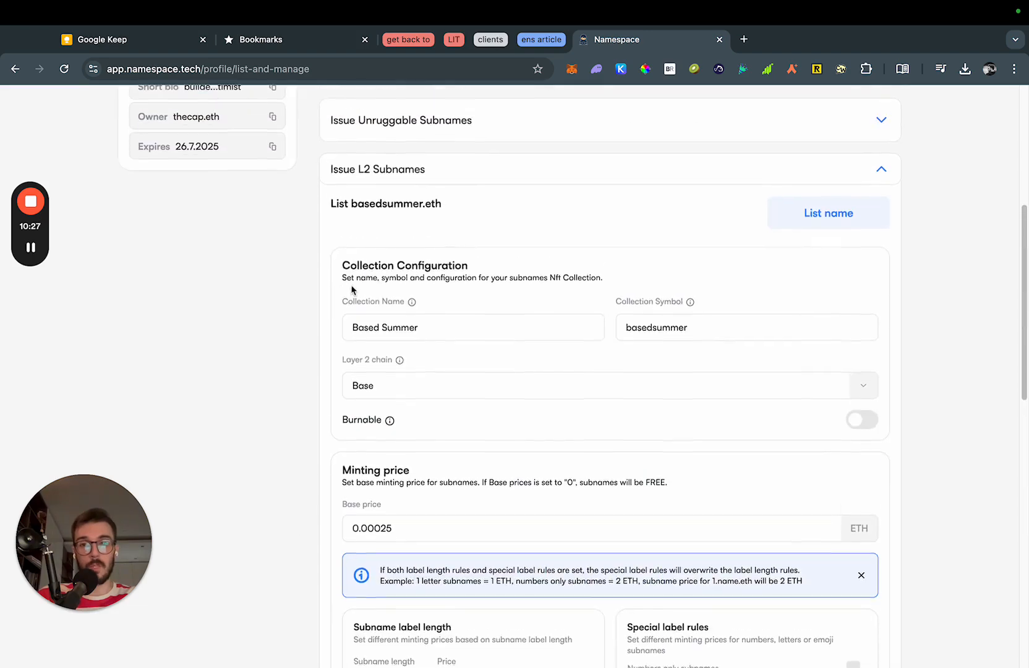
double_click(390, 204)
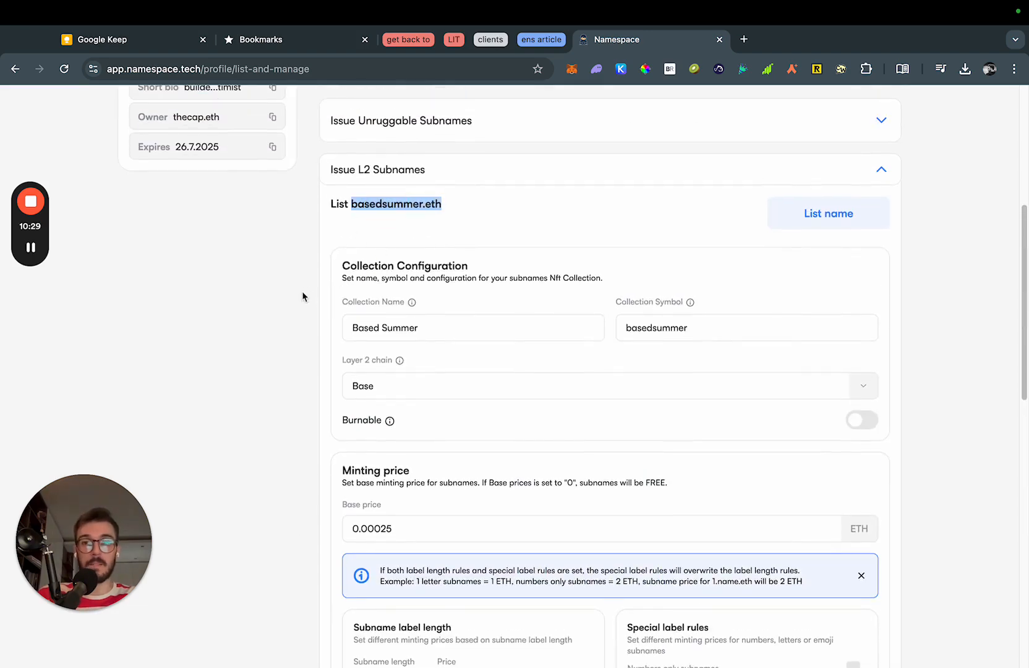
click(267, 447)
scroll(272, 476, down, 15)
click(290, 543)
scroll(306, 539, down, 1)
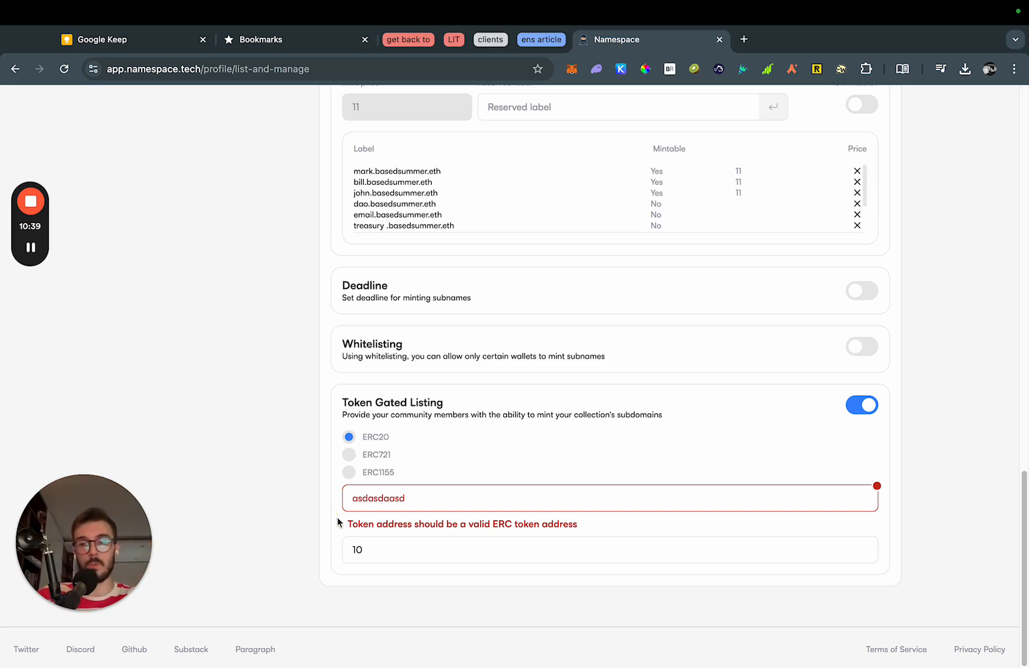
click(350, 455)
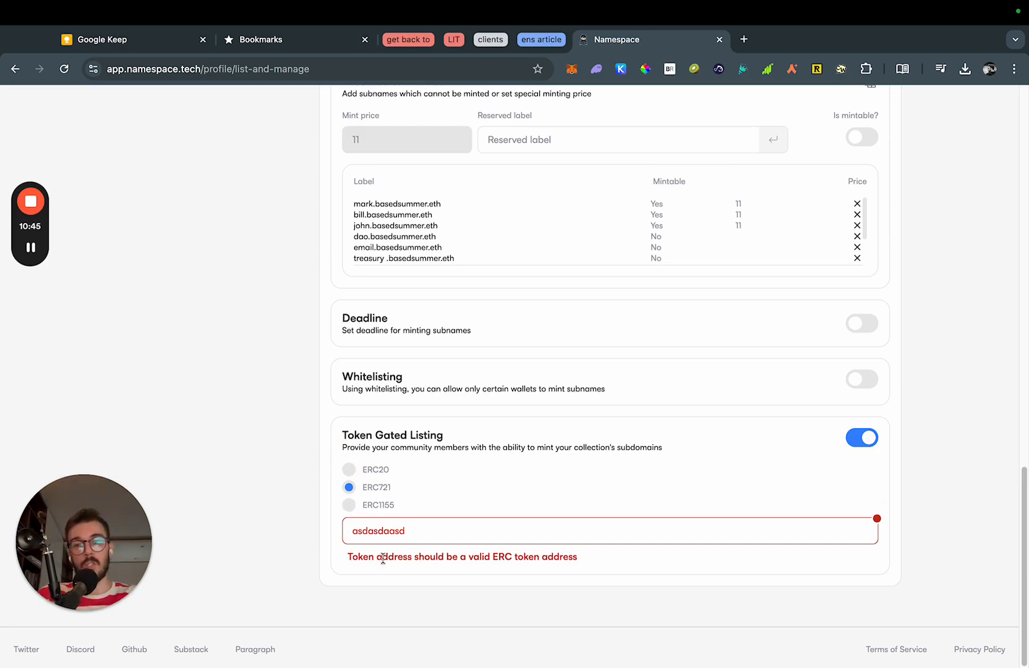
double_click(412, 540)
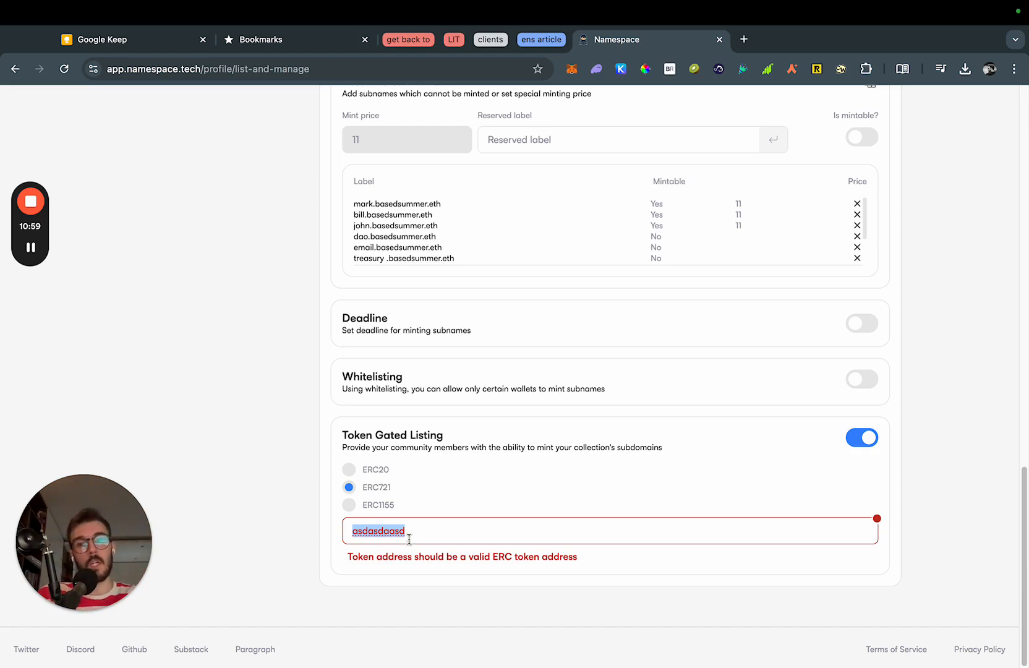
click(298, 544)
double_click(450, 530)
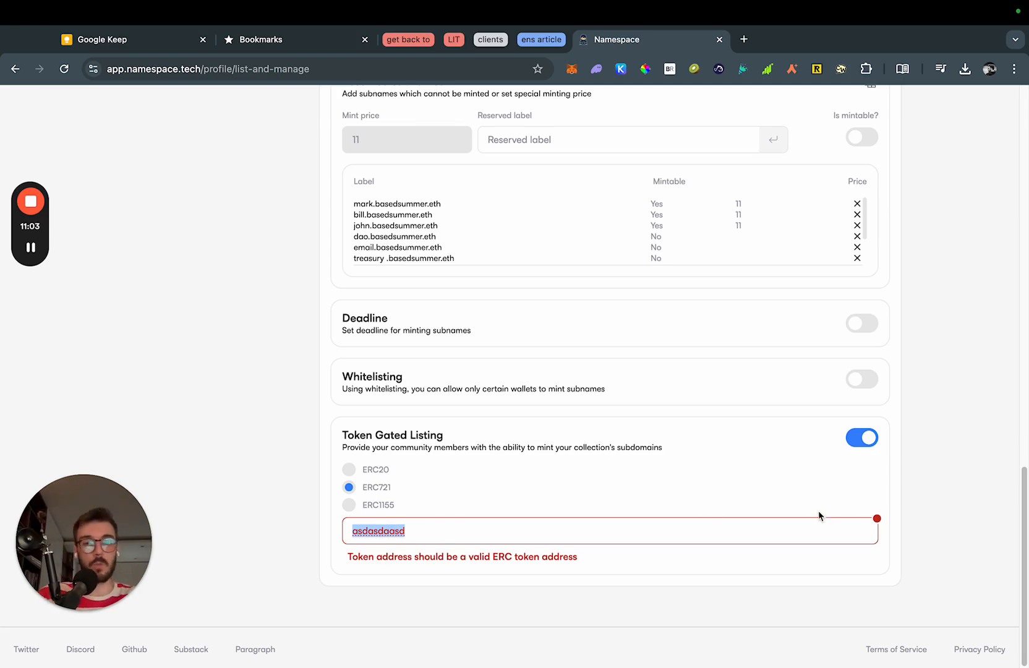
click(946, 500)
Turn token-gated minting off and start listing basedsummer.eth by signing the listing message.
click(865, 439)
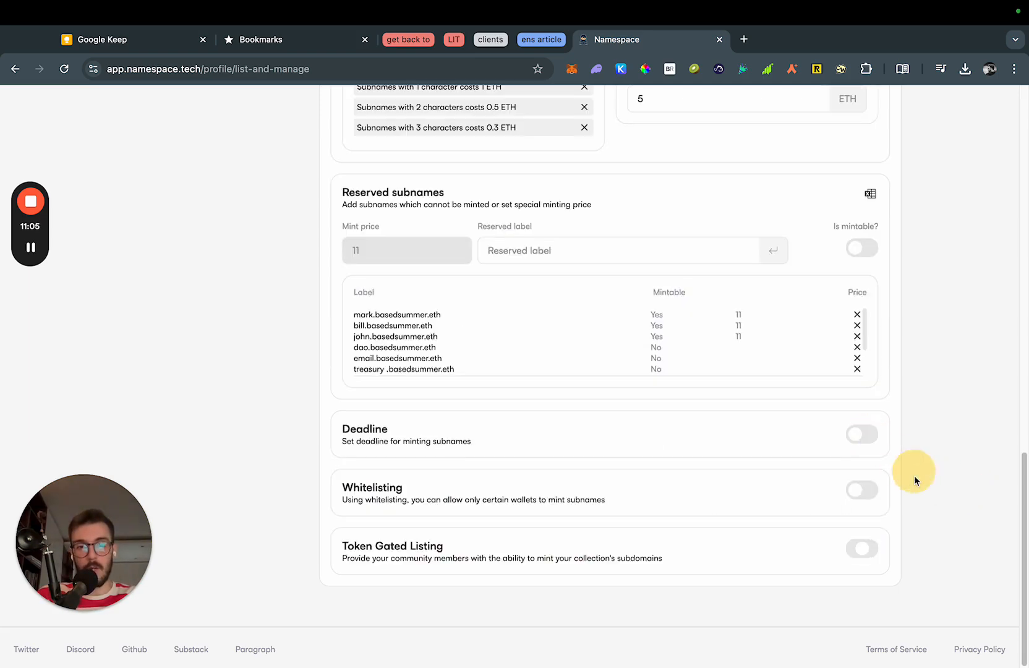
scroll(938, 488, up, 10)
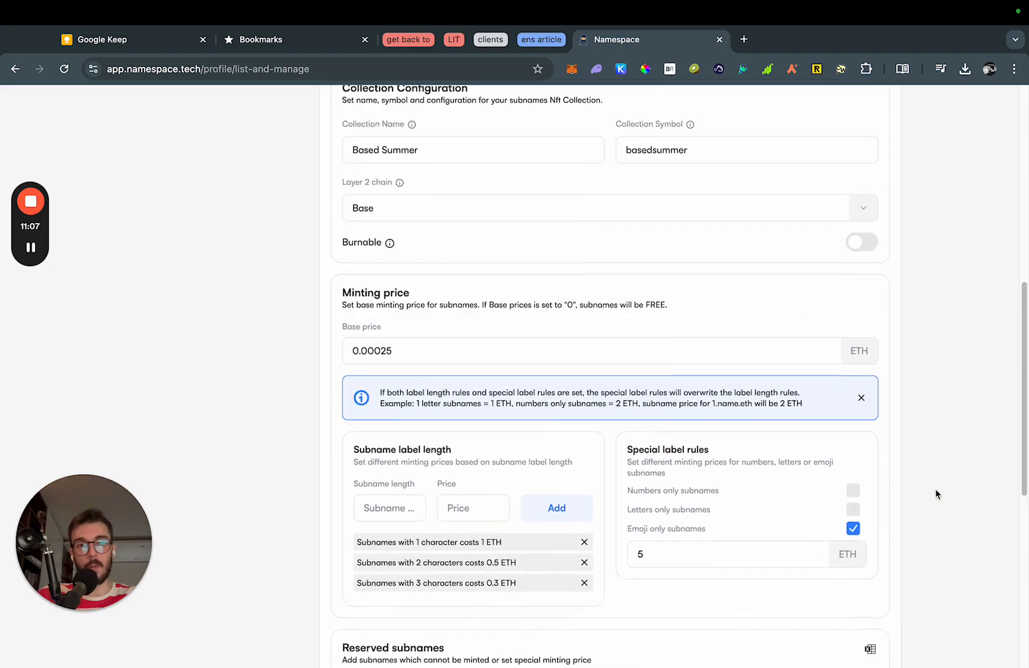
scroll(935, 495, up, 3)
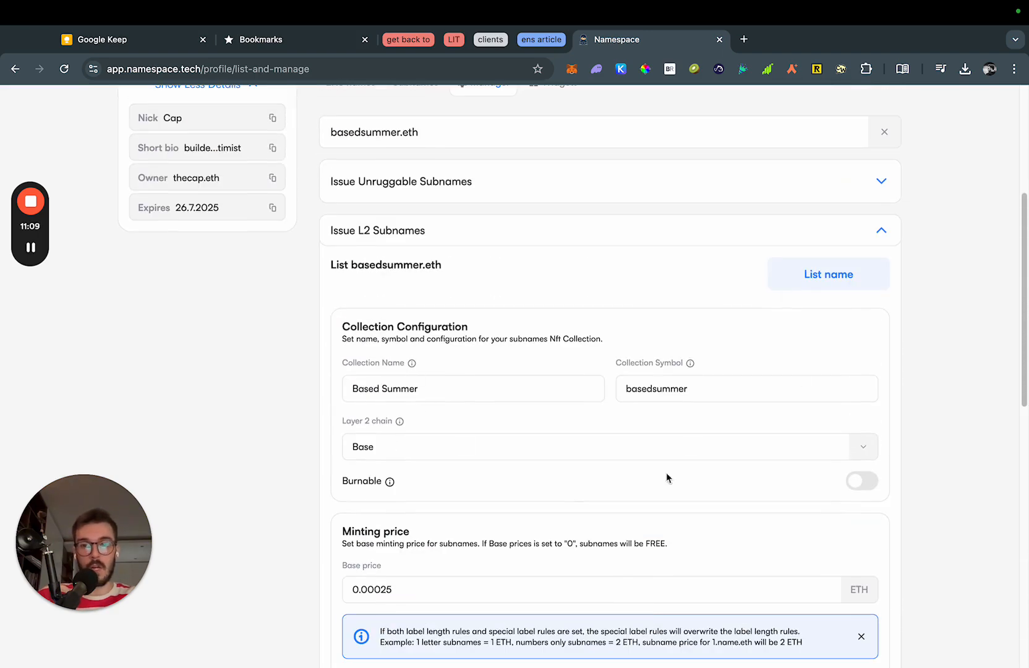
scroll(749, 383, up, 1)
click(811, 299)
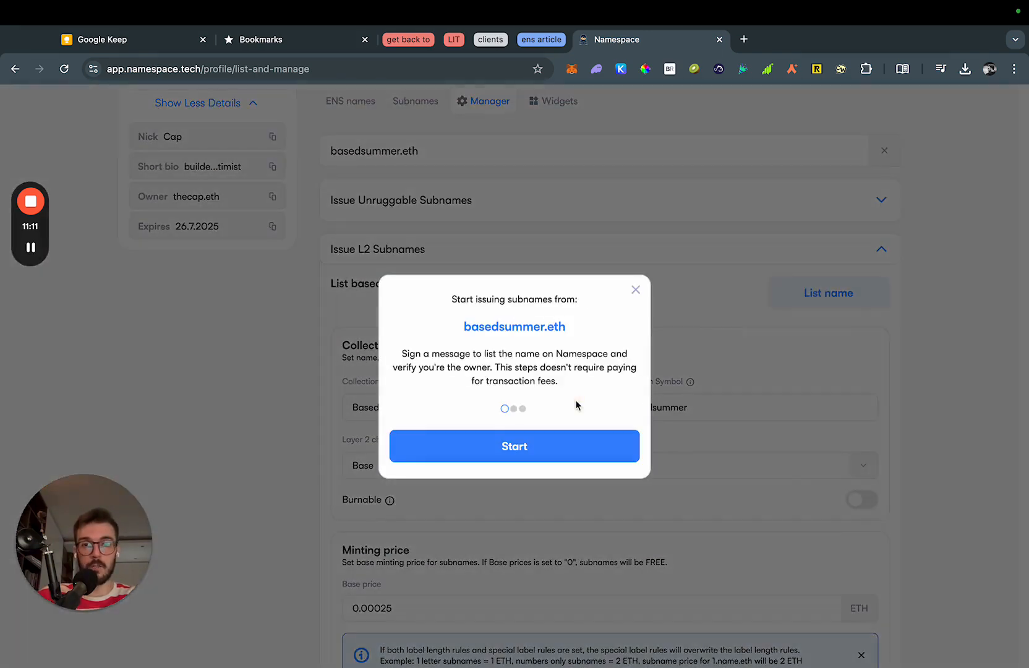
click(574, 450)
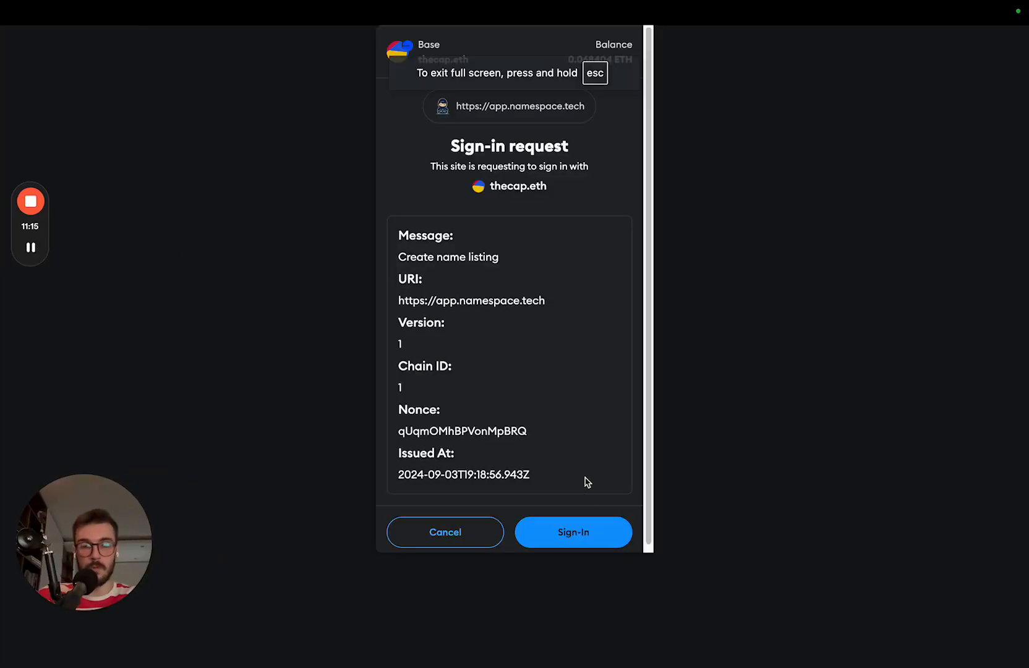
click(584, 540)
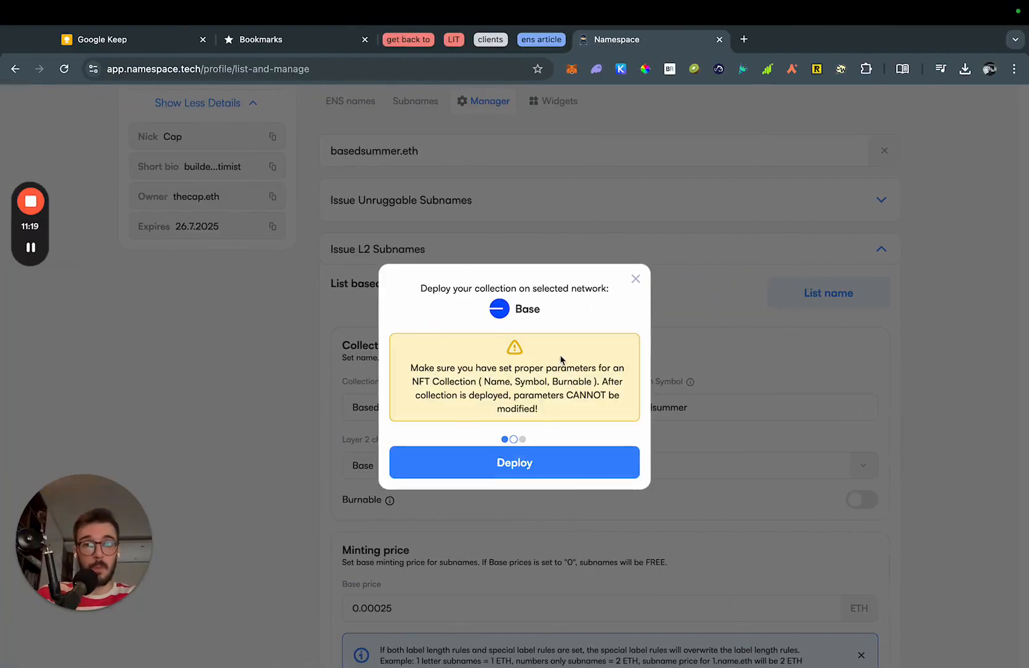
Deploy the subname collection on Base, signing in and confirming the transaction.
click(566, 472)
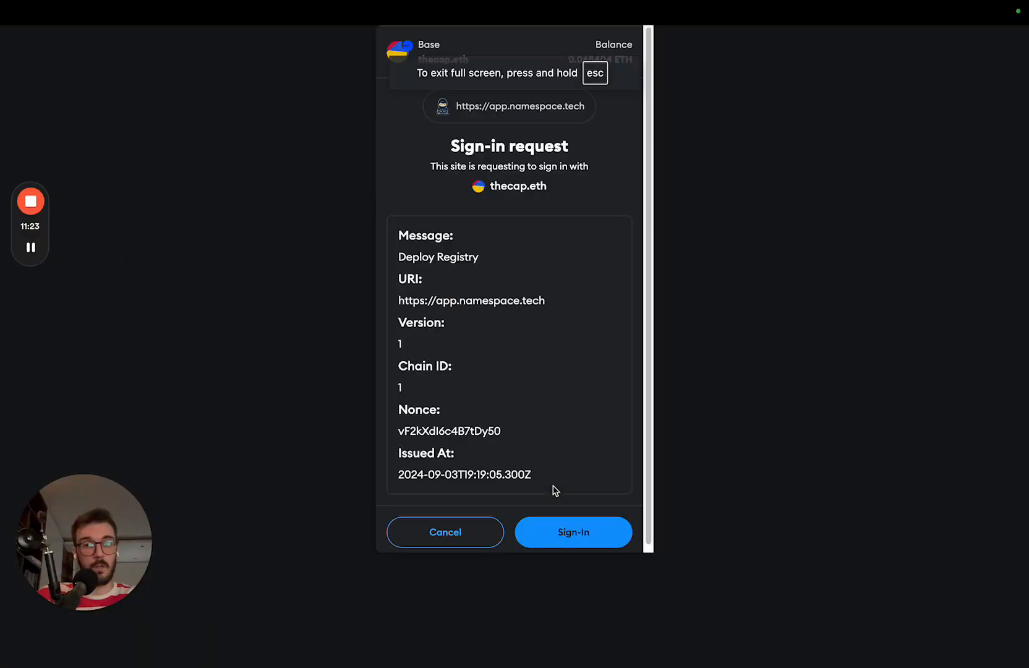
click(574, 533)
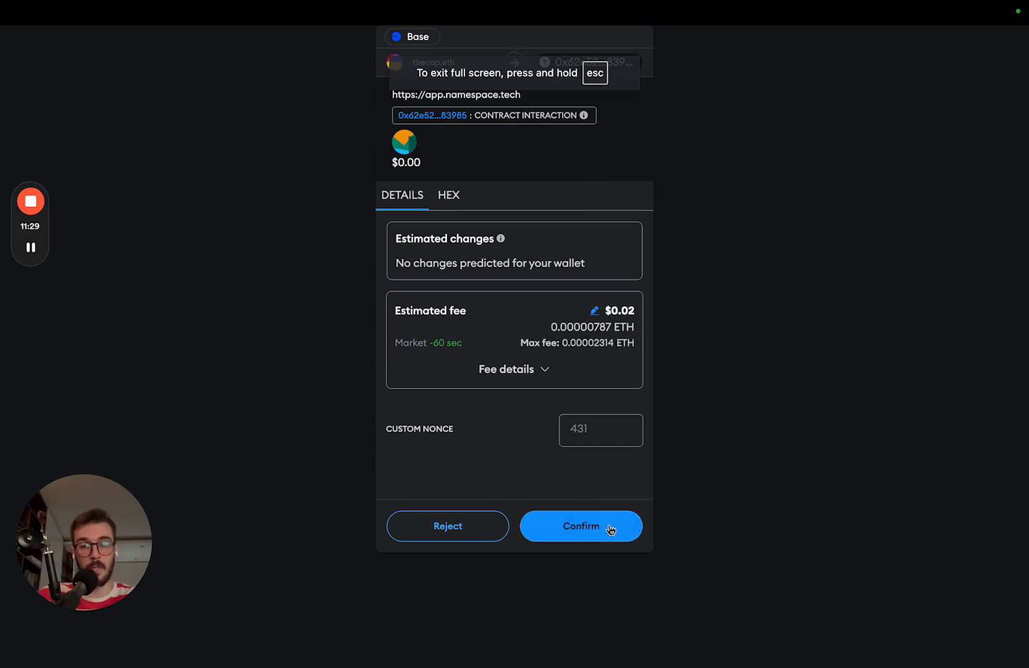
click(610, 528)
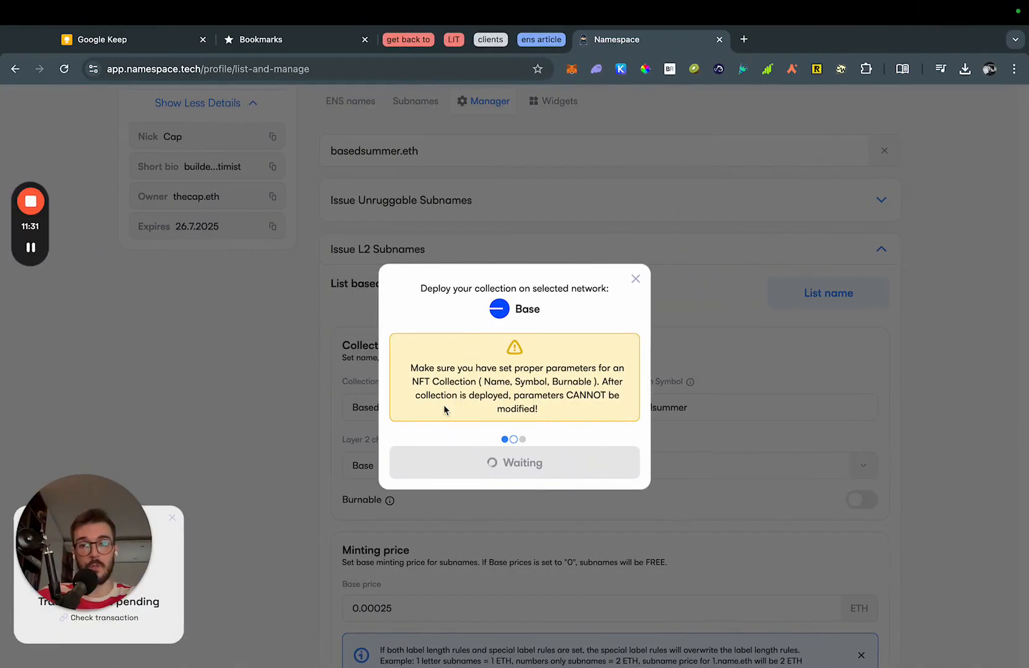
Approve switching the wallet from Base to Ethereum Mainnet in Namespace and MetaMask.
drag(537, 381, 564, 381)
click(565, 381)
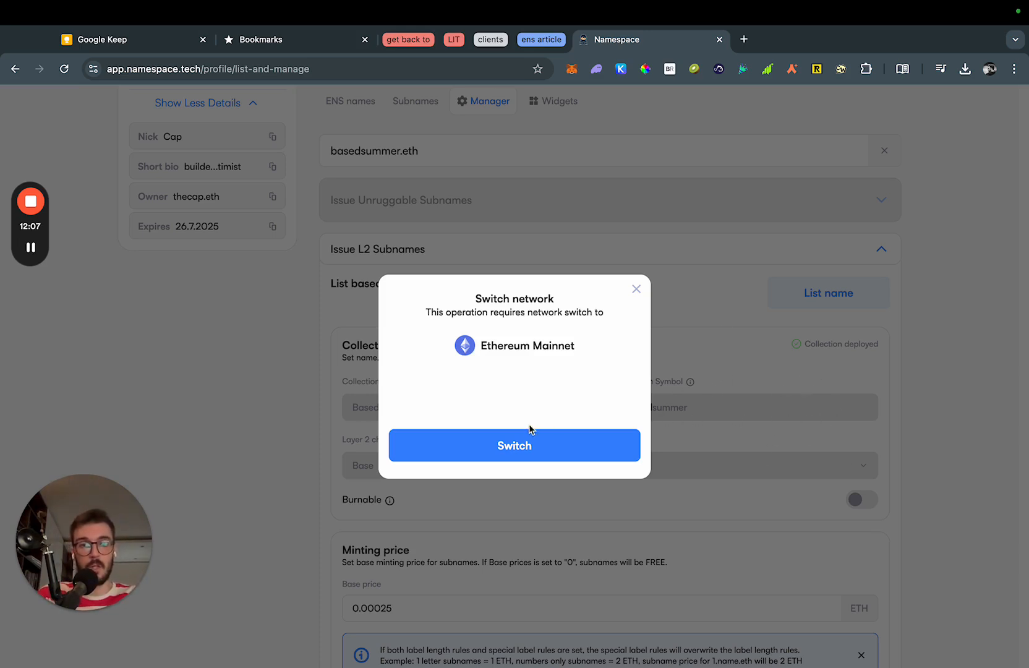
click(577, 447)
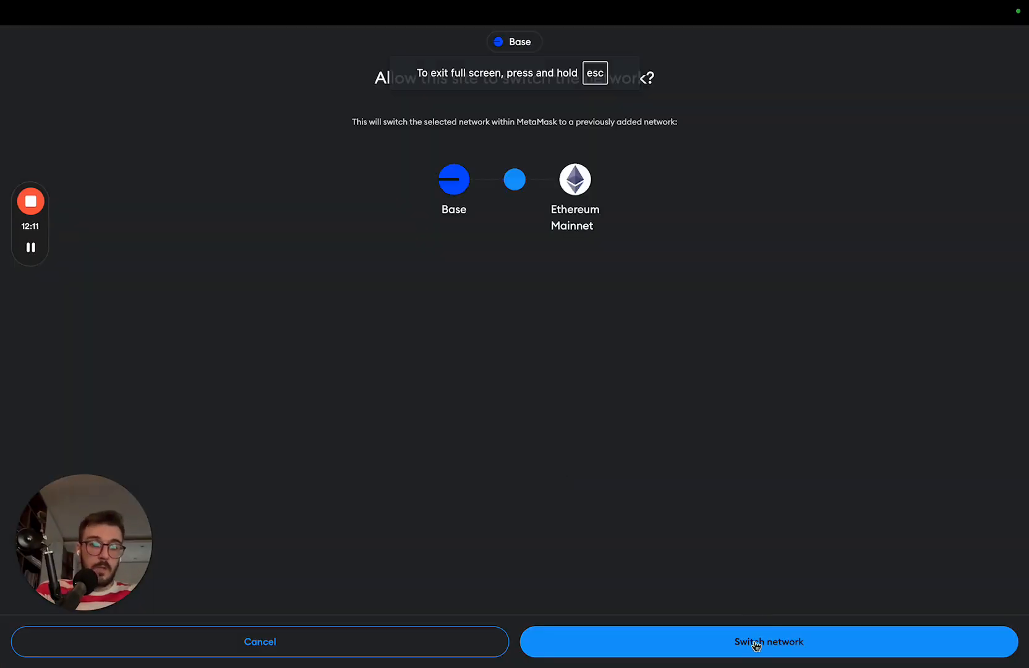
click(755, 644)
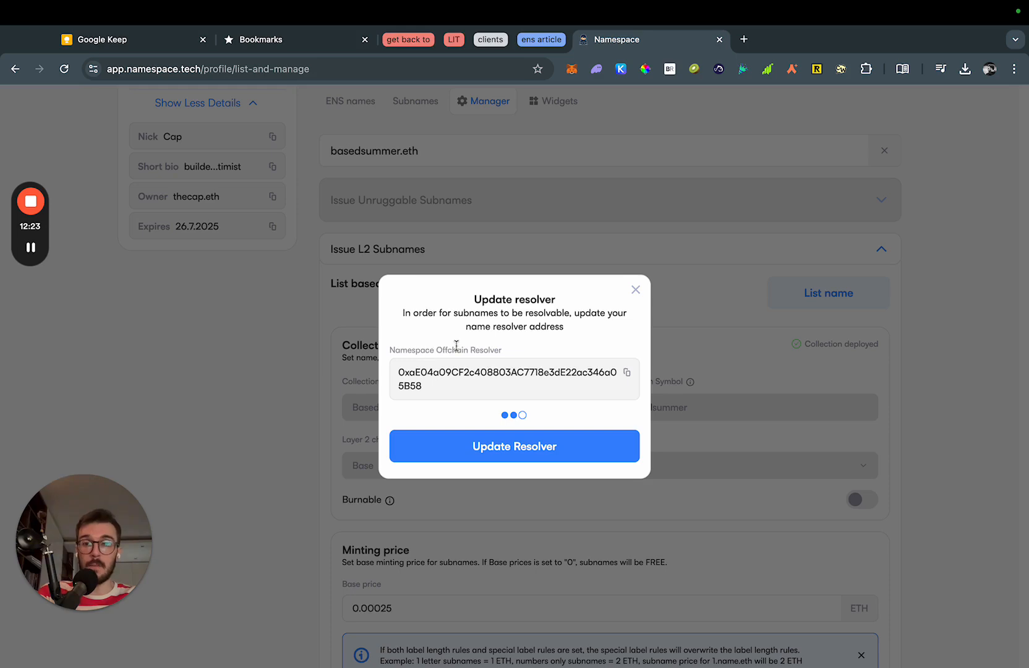
Update basedsummer.eth's resolver to Namespace's, confirm the transaction, and close the success message.
click(568, 458)
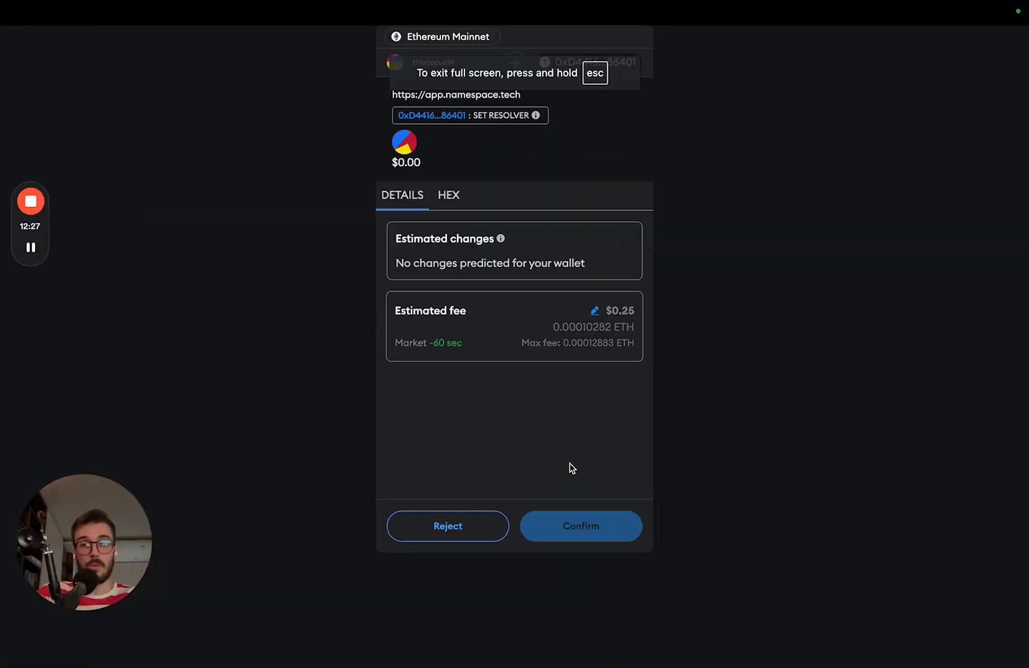
click(592, 526)
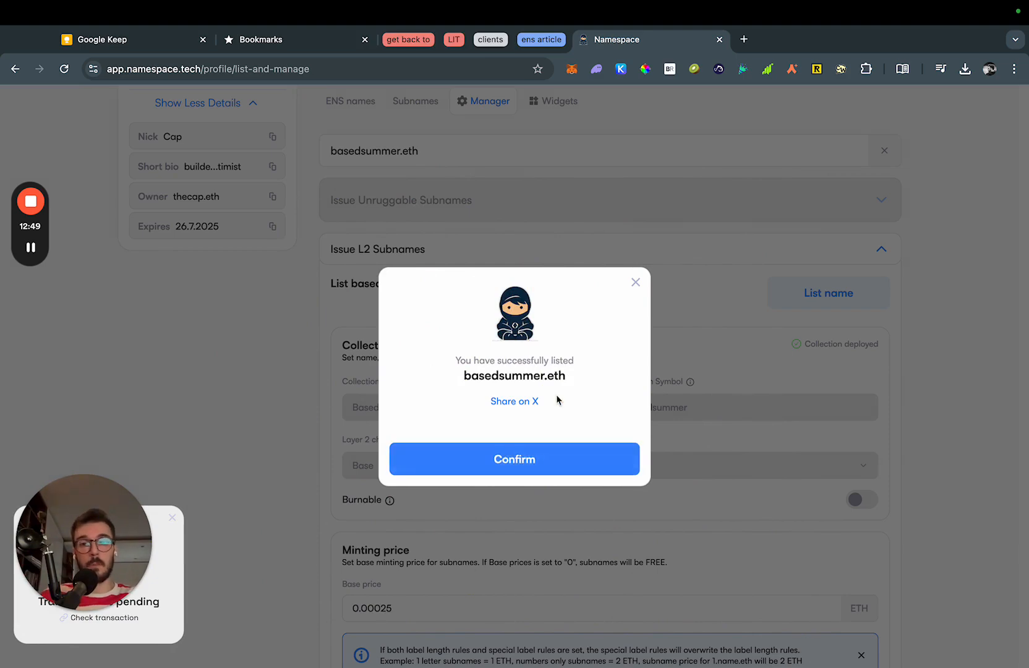
click(930, 453)
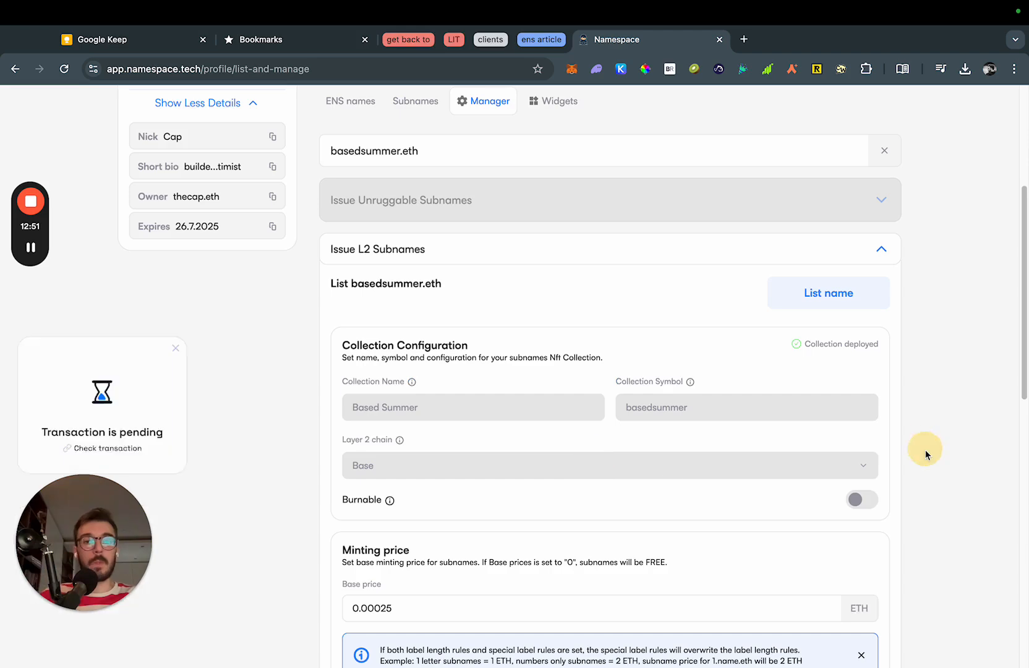
scroll(931, 455, up, 8)
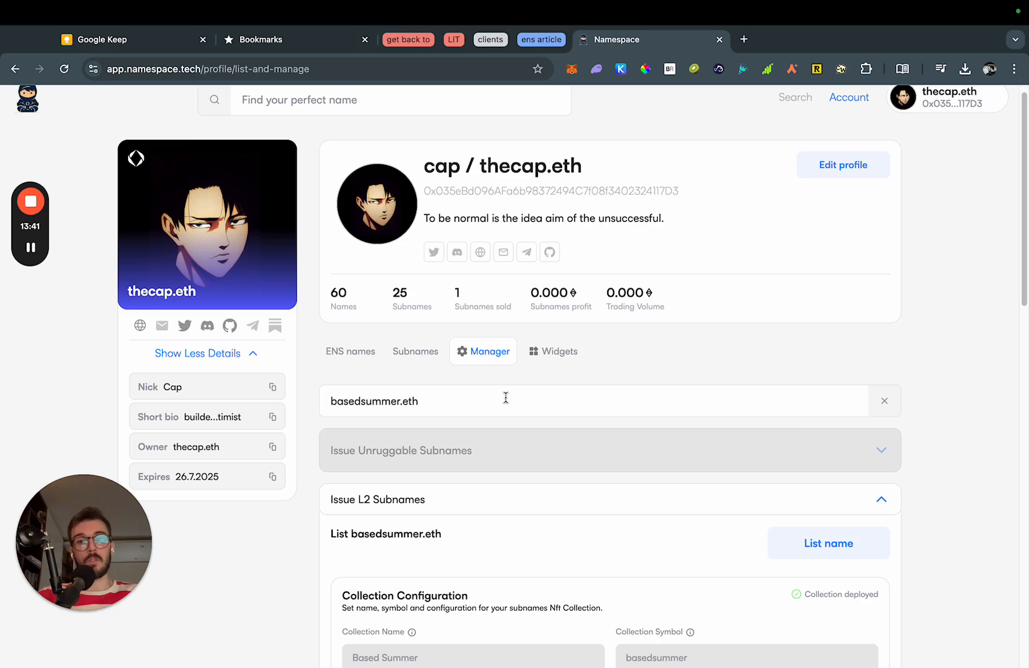
Search for 'basedsummer' and open the basedsummer.eth name page.
click(419, 106)
text(basedsummer)
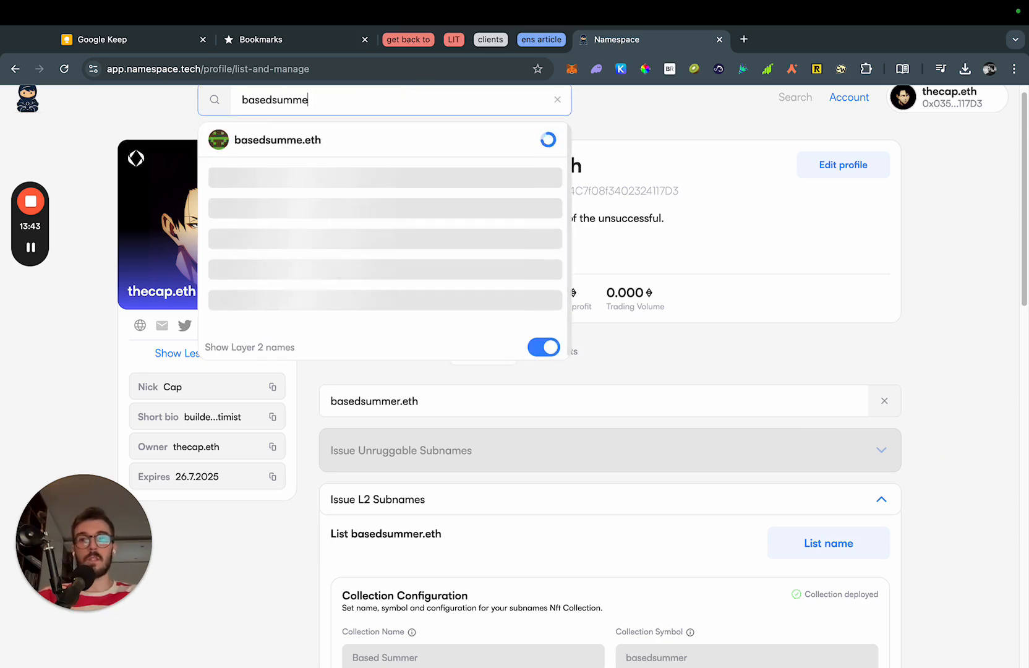
click(356, 140)
click(775, 237)
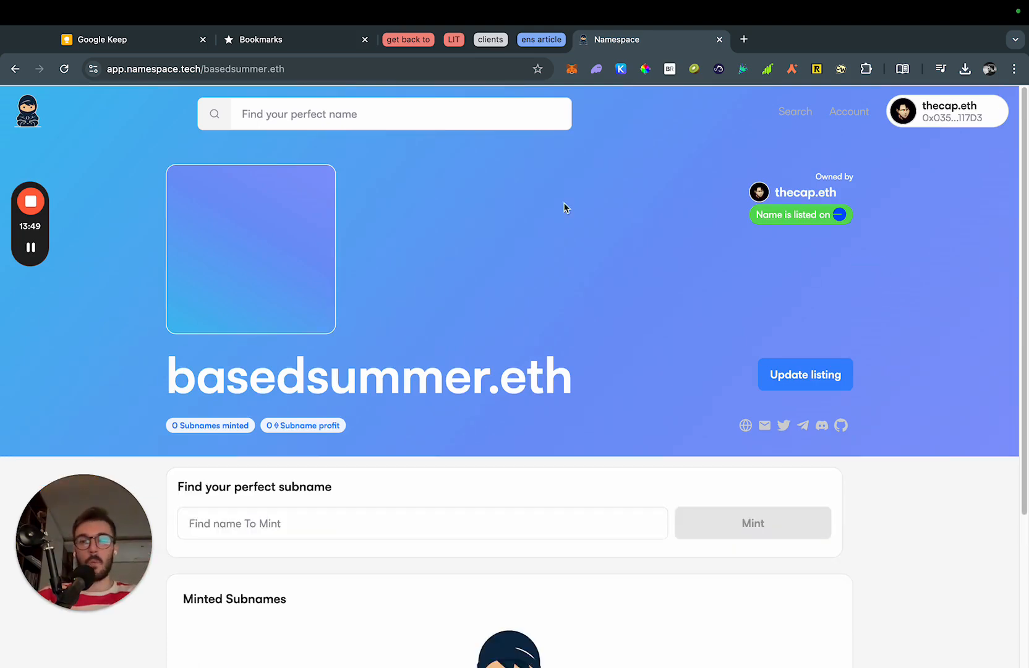
Check the page shows the name listed on Base with 0 subnames minted.
scroll(505, 372, down, 4)
scroll(505, 369, up, 4)
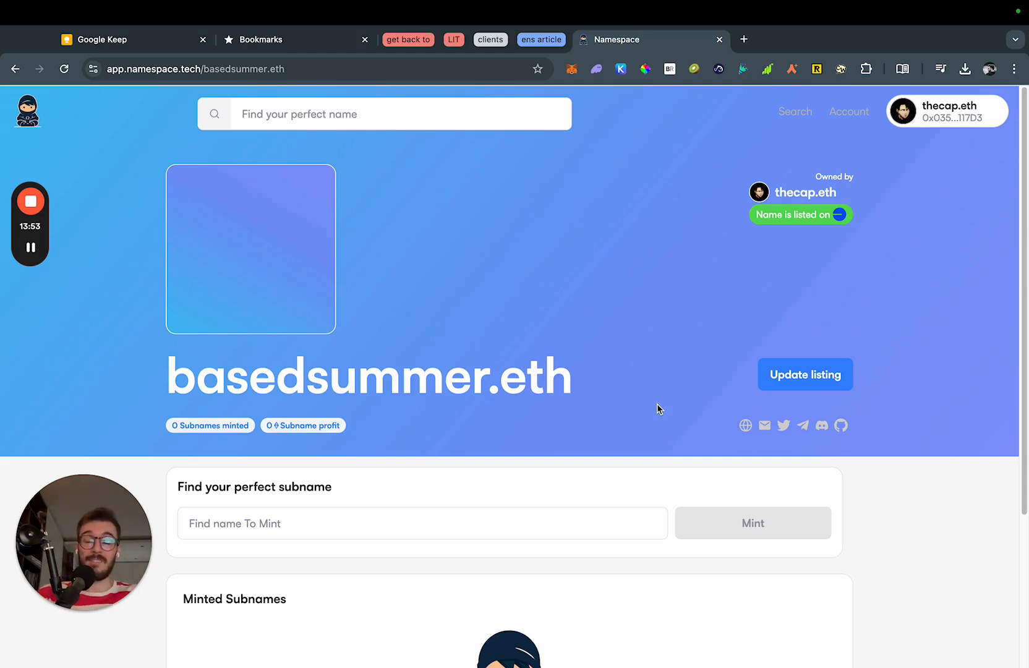
click(652, 389)
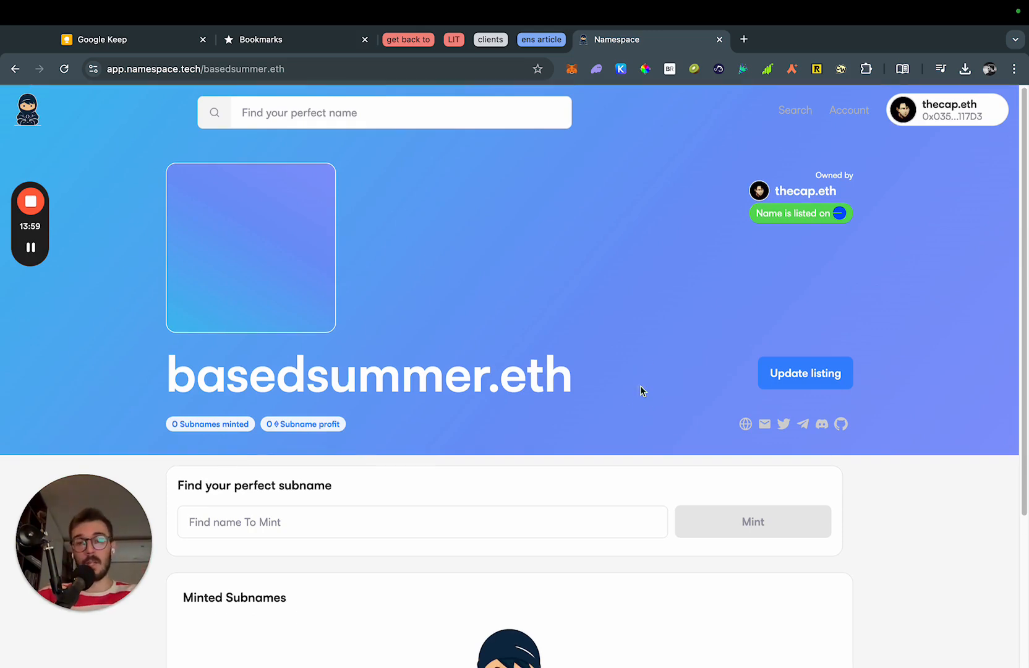
scroll(640, 390, down, 3)
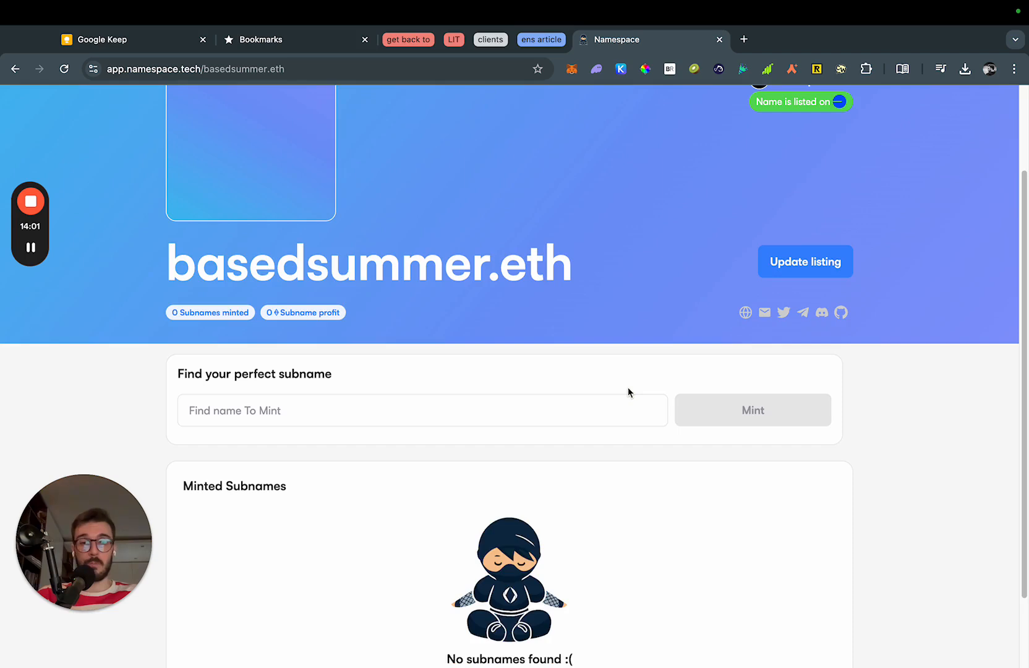
scroll(628, 393, up, 3)
triple_click(799, 214)
click(850, 246)
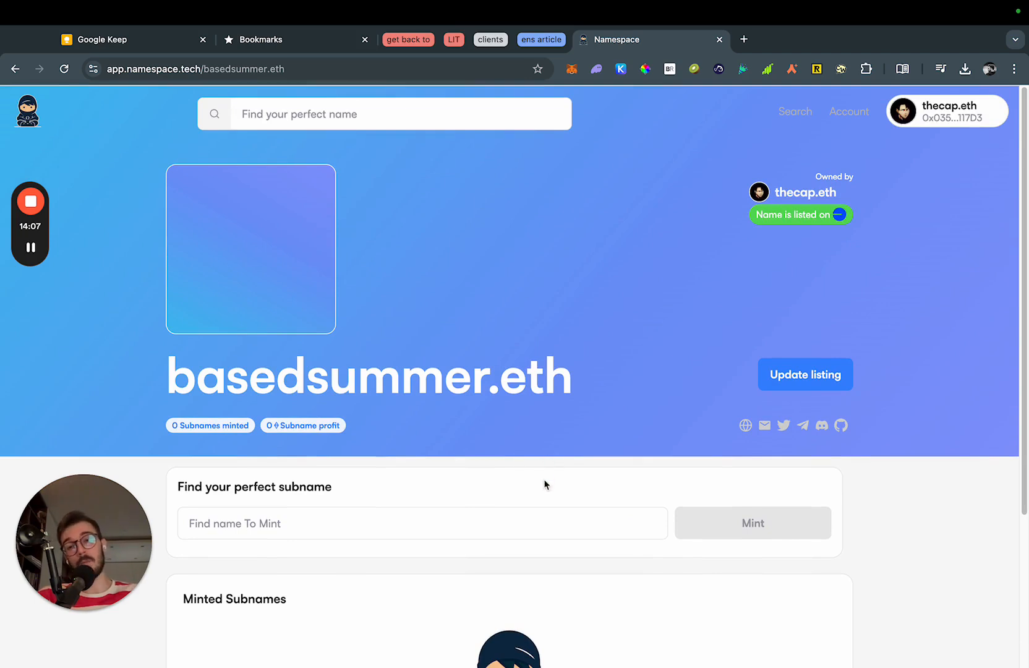
scroll(544, 480, down, 2)
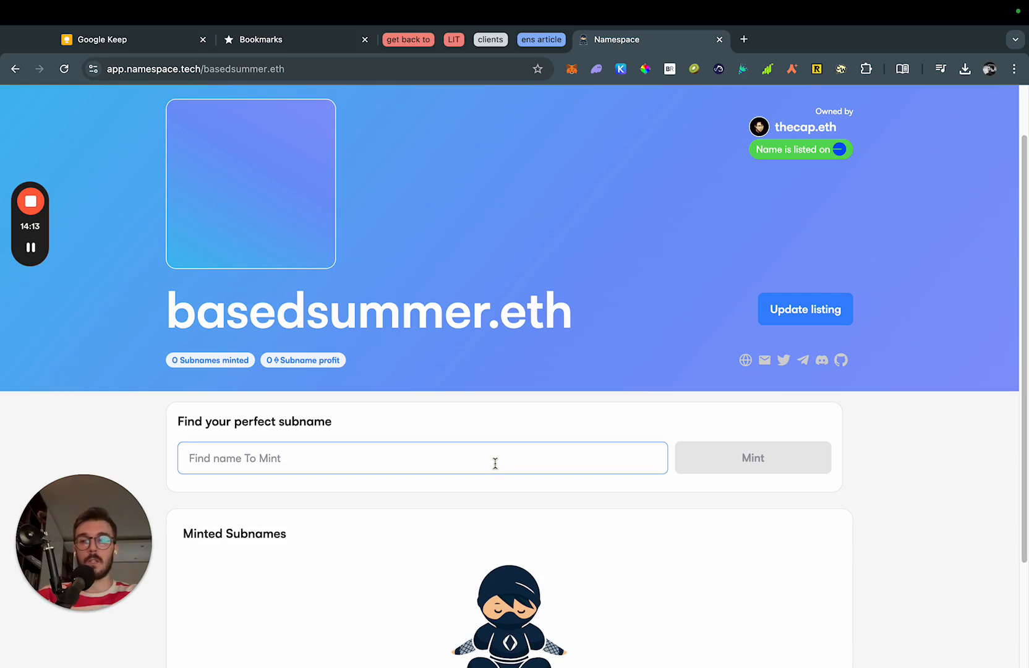
Try cap, bran and treasury as subnames to see which are blocked.
text(cap)
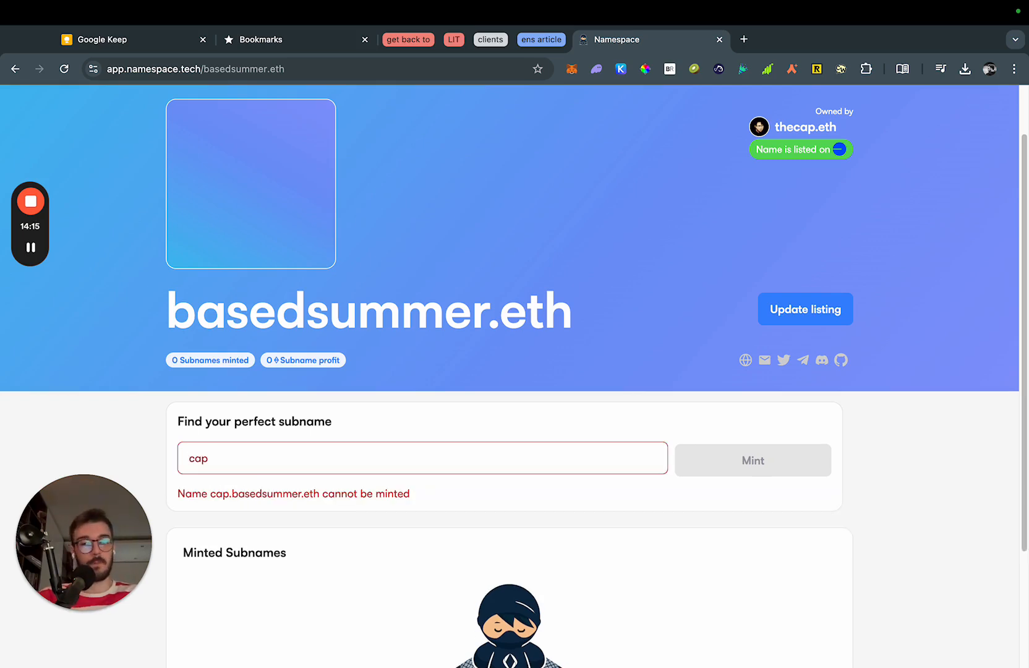
key(BackSpace)
key(BackSpace)
key(BackSpace)
text(bran)
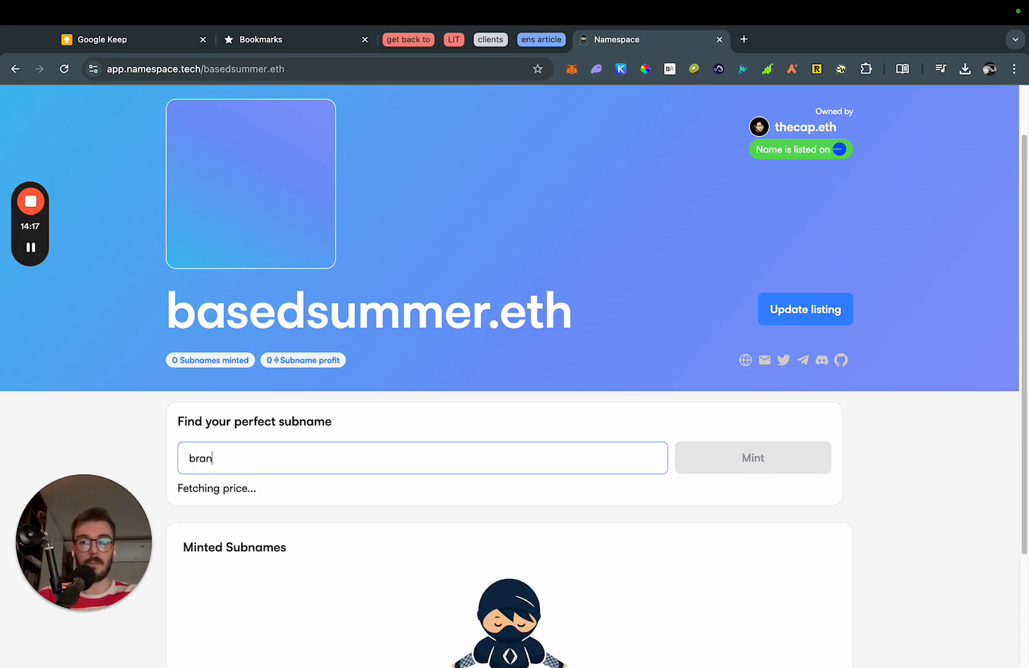
key(BackSpace)
key(BackSpace)
key(BackSpace)
key(BackSpace)
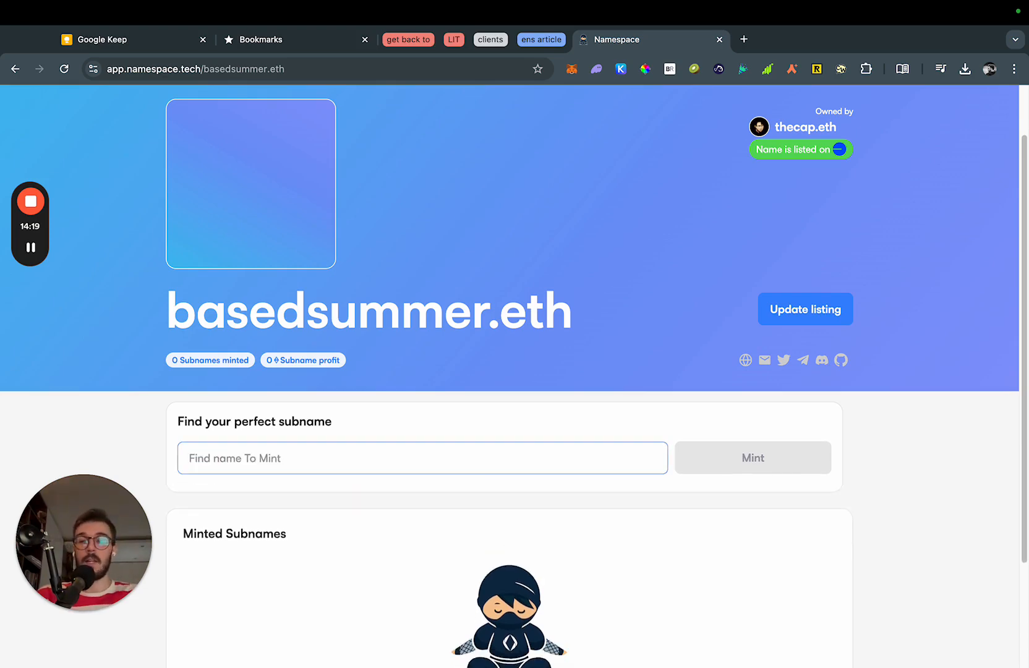
text(treasury)
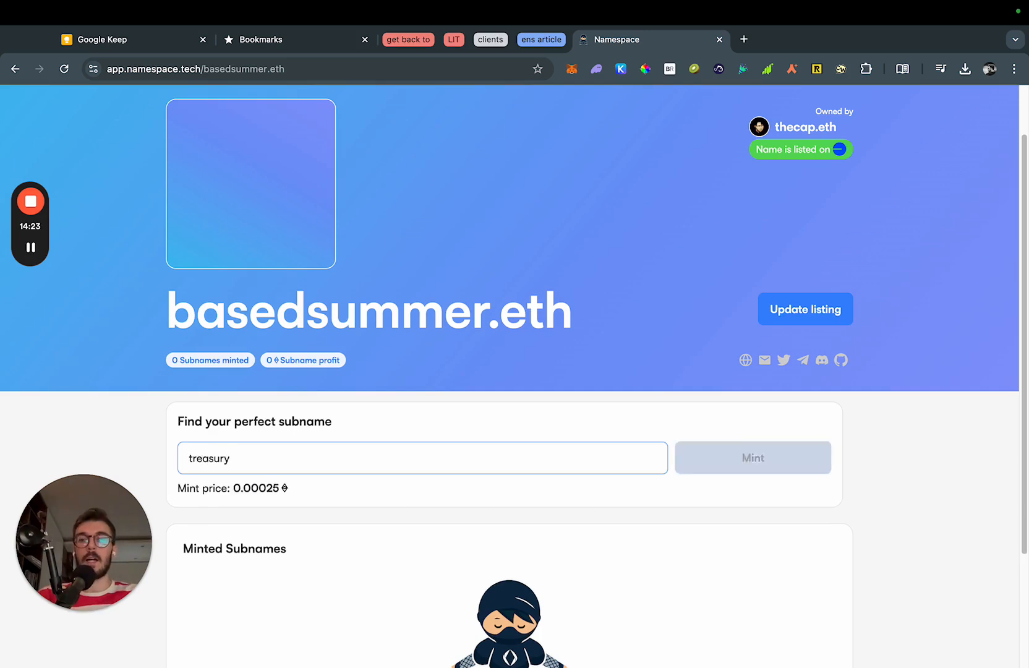
key(BackSpace)
key(BackSpace)
key(BackSpace)
key(BackSpace)
key(BackSpace)
key(BackSpace)
key(BackSpace)
key(BackSpace)
text(treasury)
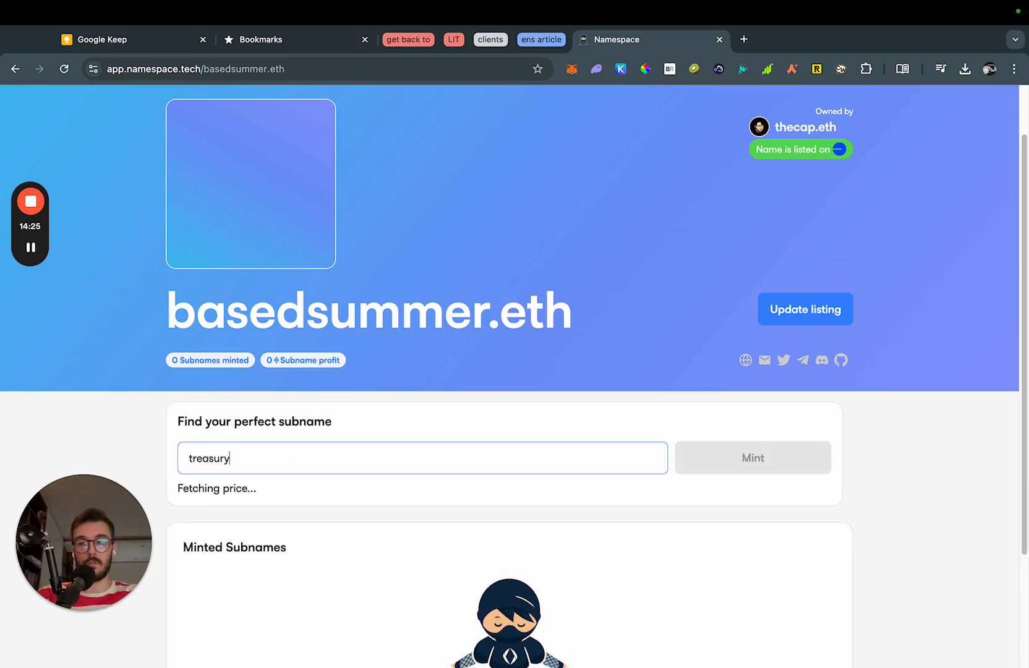
key(super+a)
key(BackSpace)
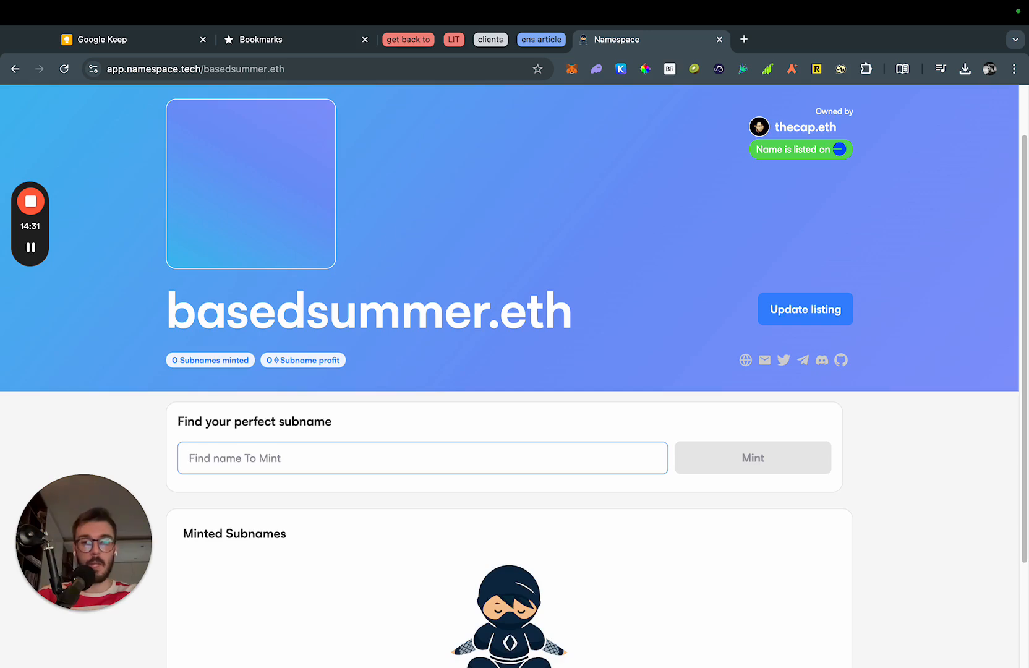
Check prices for email, dao, a pointing-hand emoji, and john (11 ETH).
text(email)
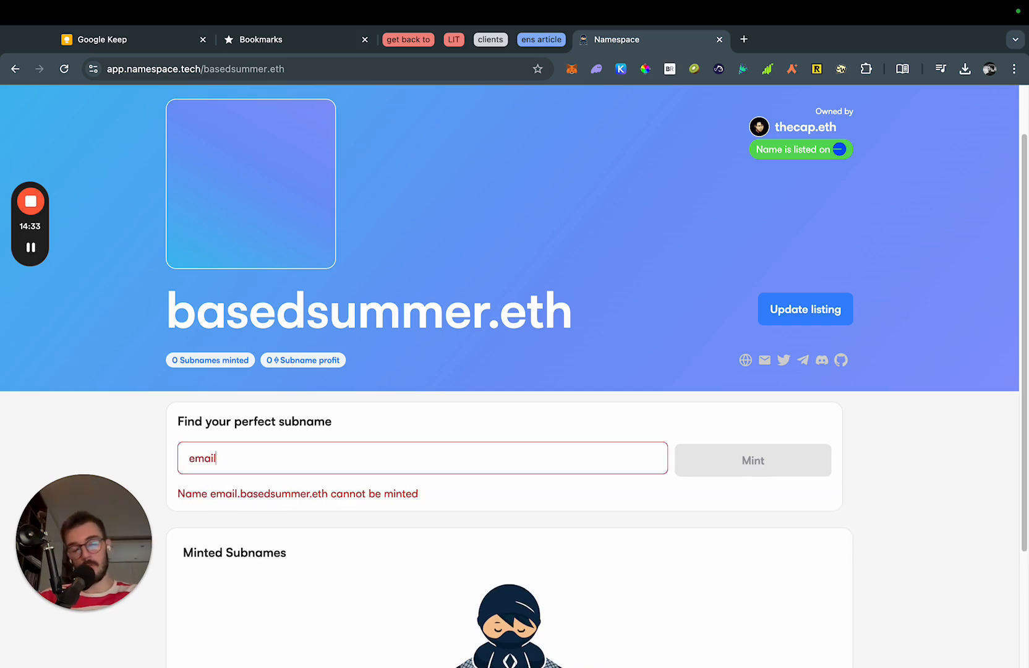
key(super+a)
text(dao)
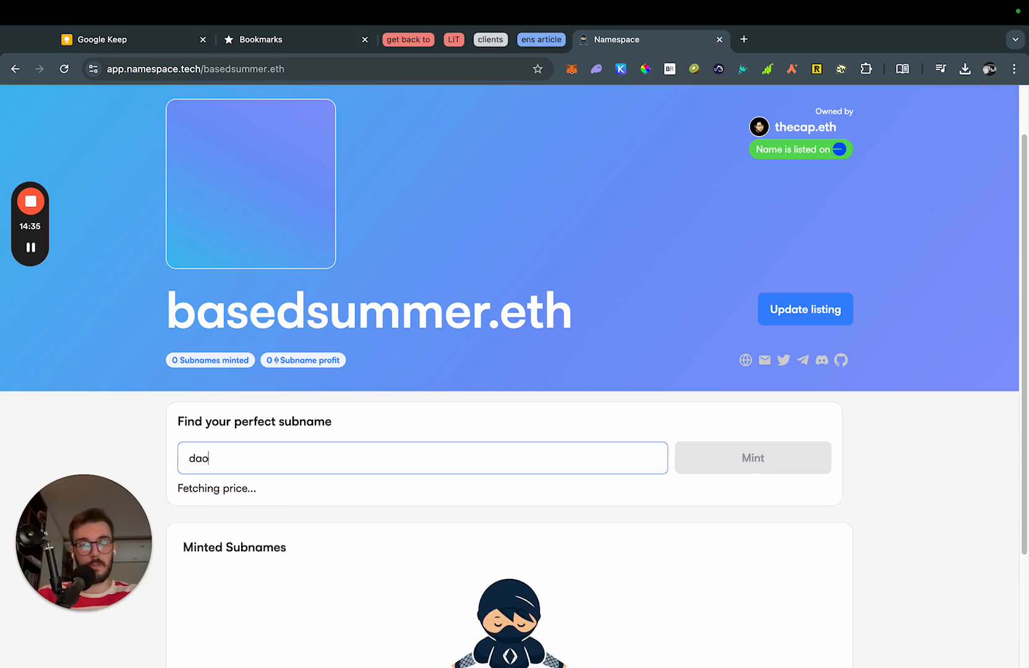
key(super+a)
key(BackSpace)
key(ctrl+super+space)
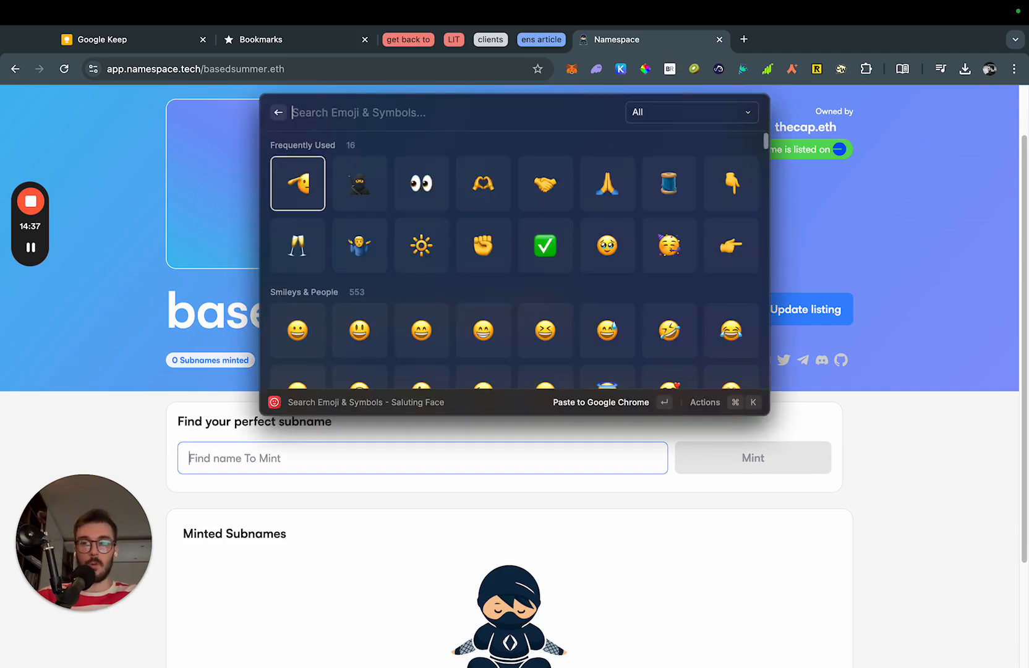
key(Return)
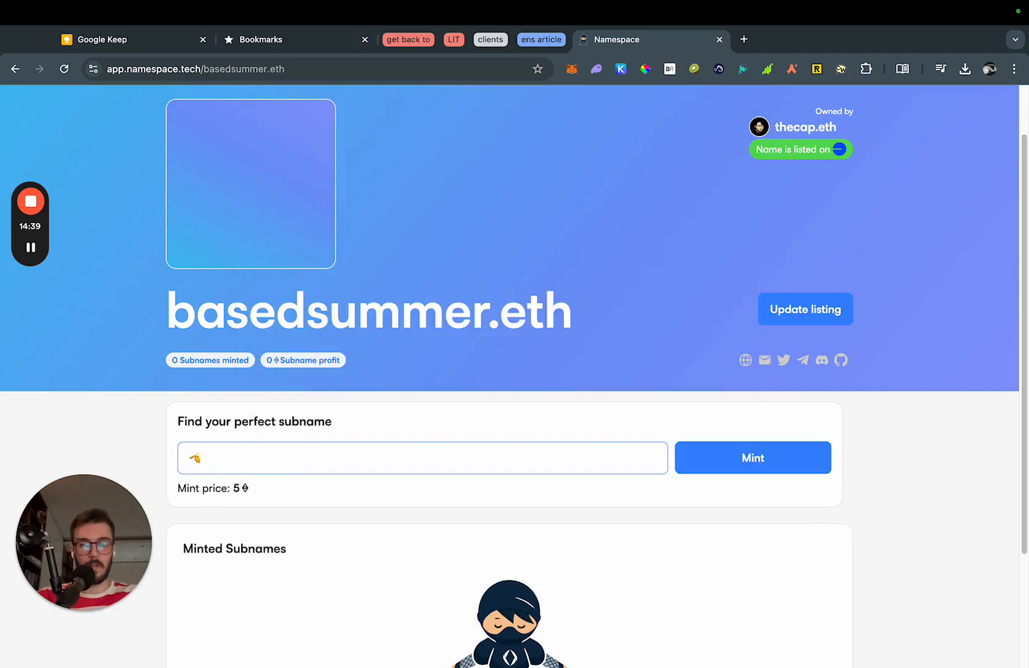
key(BackSpace)
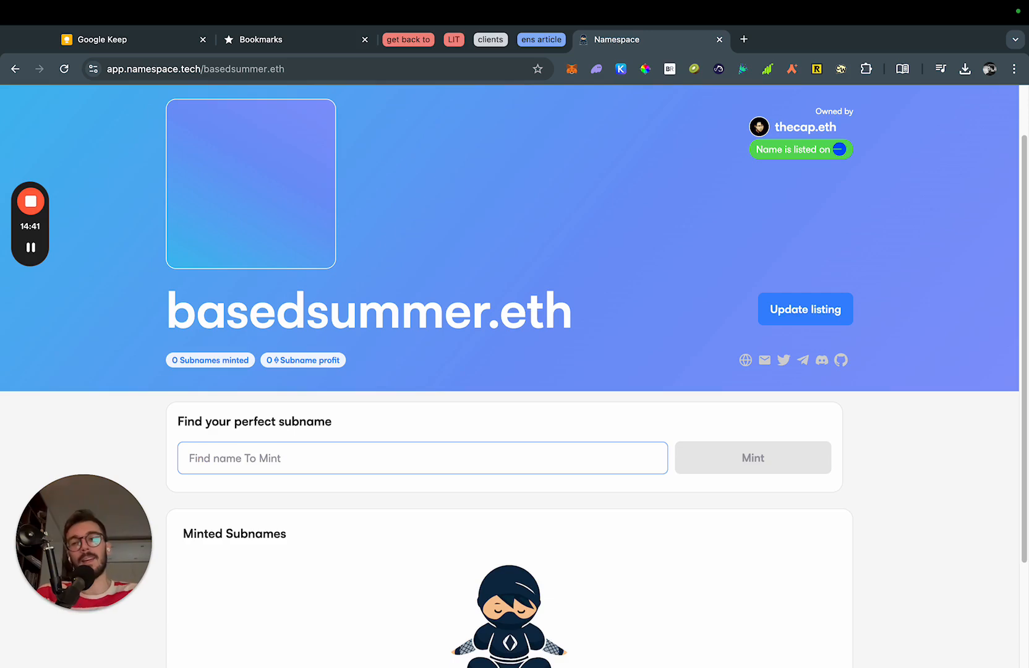
text(john)
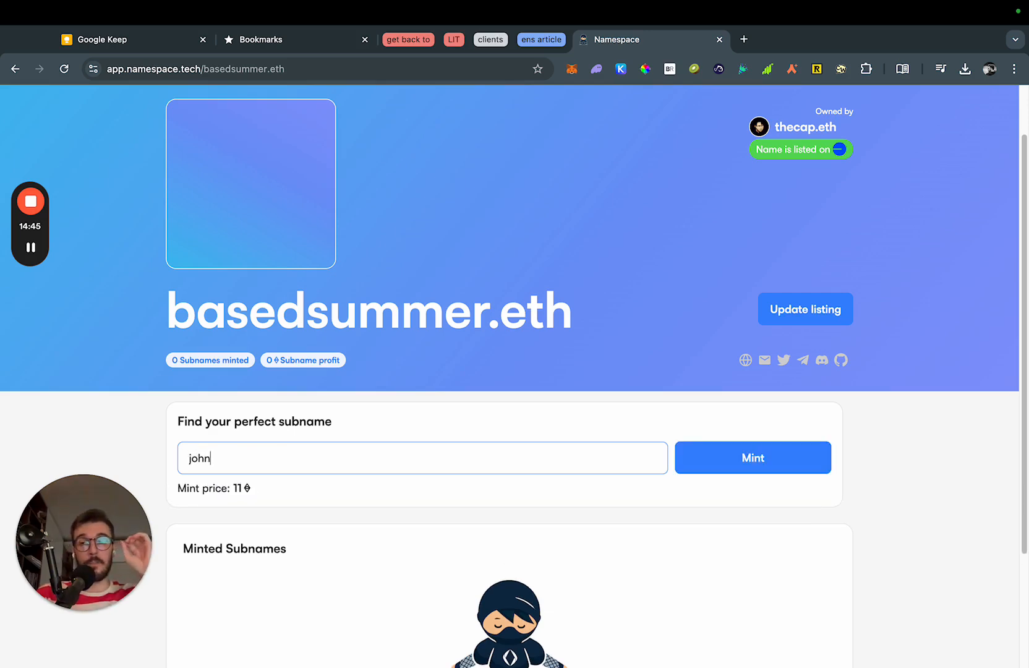
Compare prices for the subnames bill, aksmdkasmk and a pointing-hand emoji.
key(super+a)
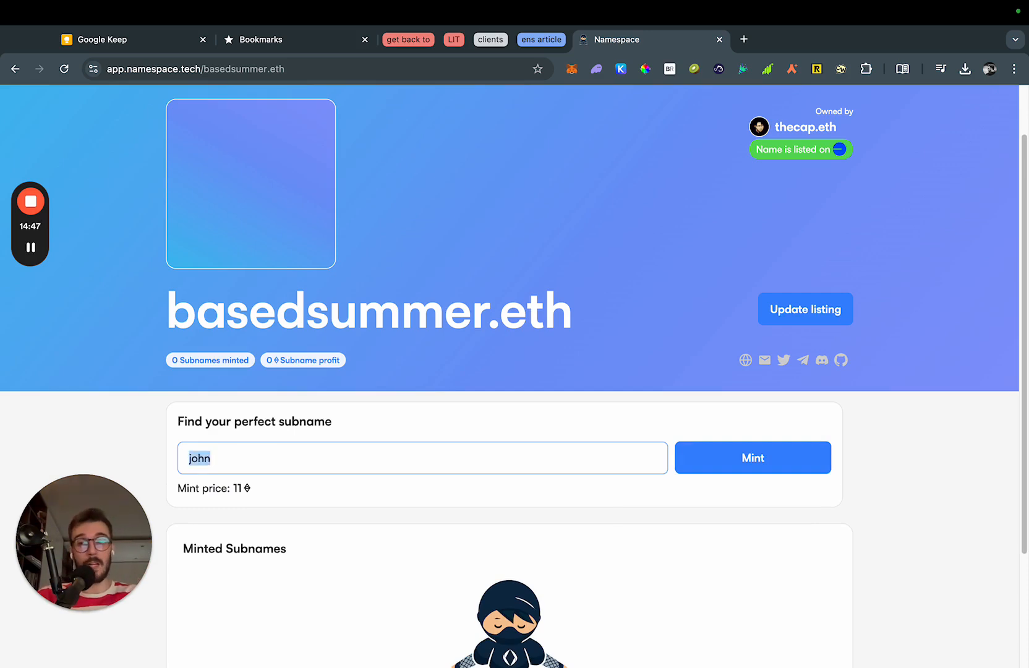
text(bill)
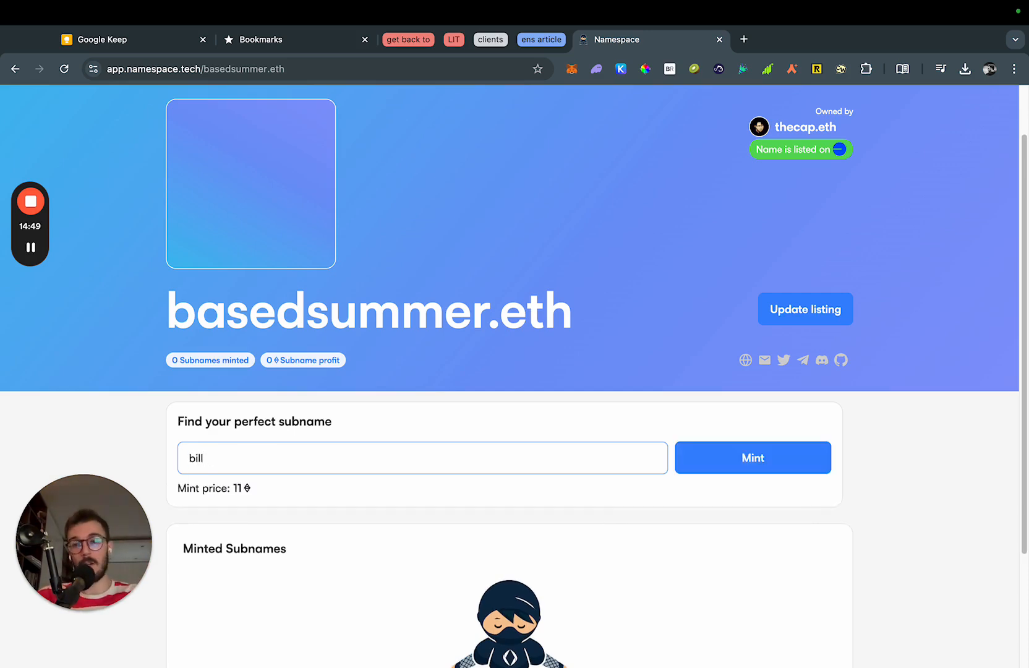
key(super+a)
key(BackSpace)
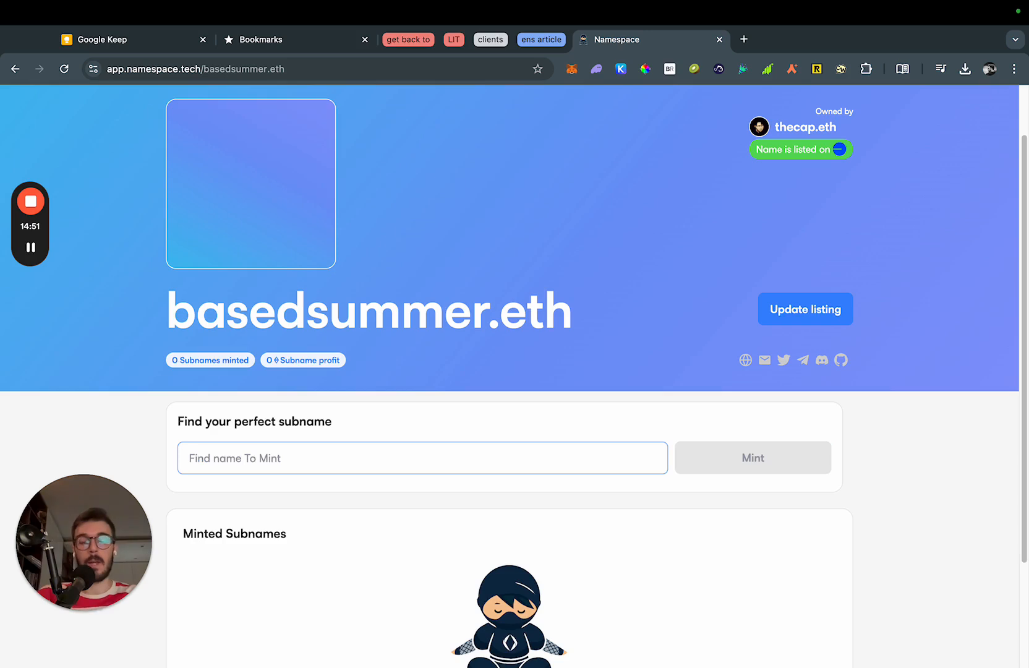
text(aksmdkasmk)
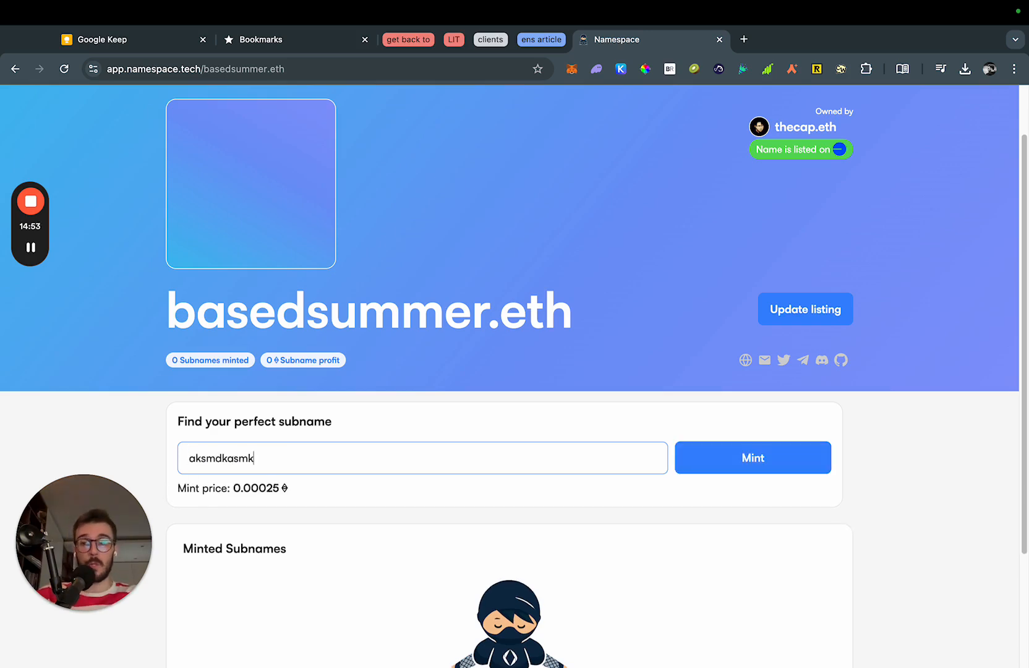
key(super+a)
key(BackSpace)
key(ctrl+super+space)
key(Return)
Try asd, asdmk and asw, then enter testing, priced at 0.00025 ETH.
text(asd)
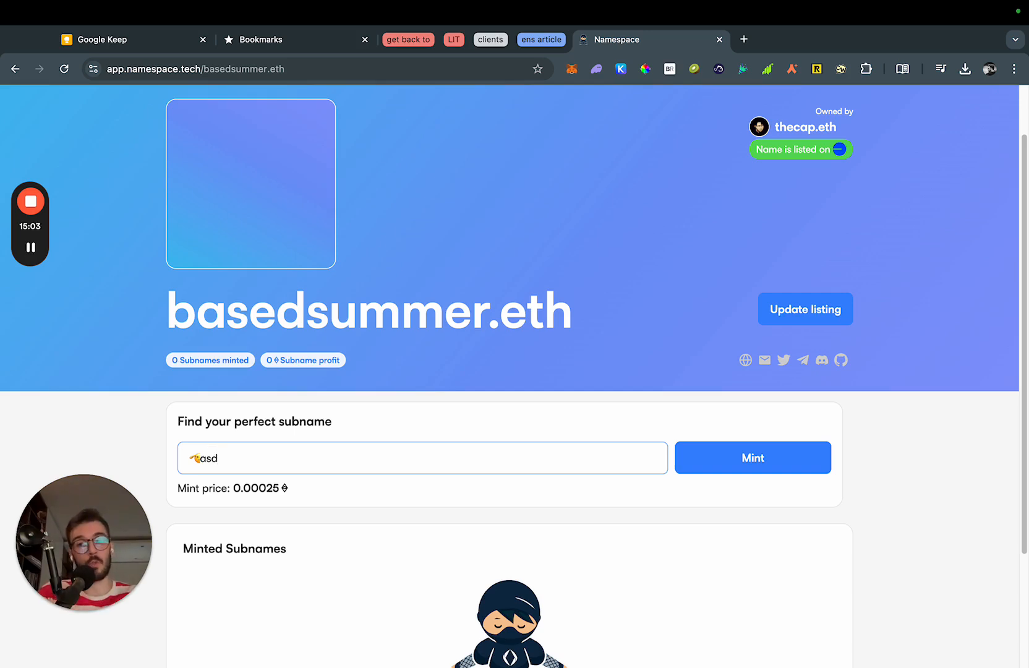
key(BackSpace)
key(BackSpace)
key(BackSpace)
text(asdmk)
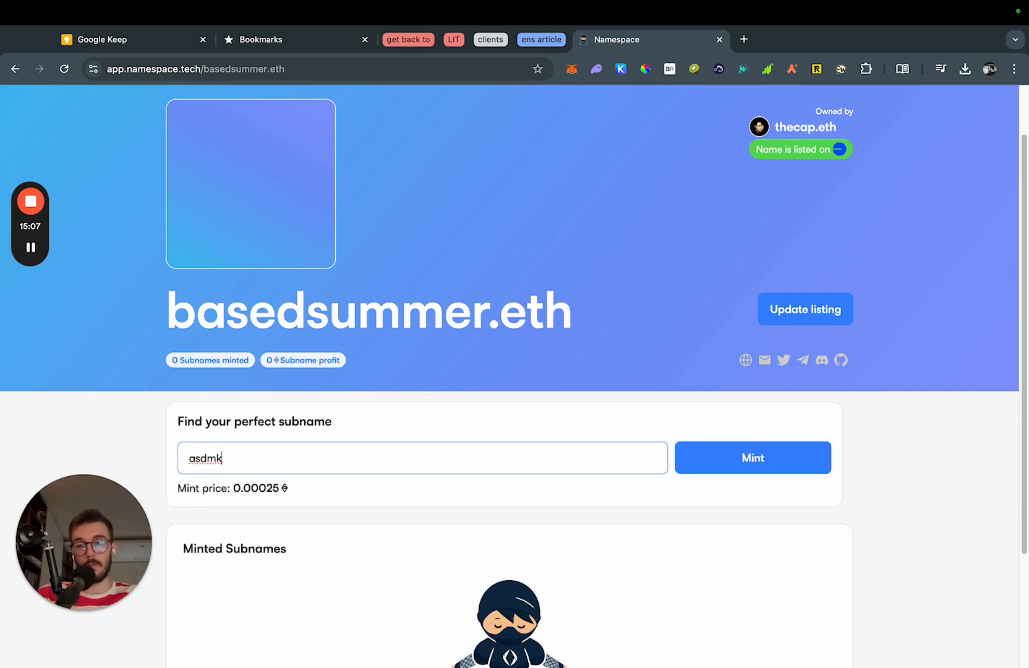
key(BackSpace)
key(BackSpace)
key(BackSpace)
key(BackSpace)
key(BackSpace)
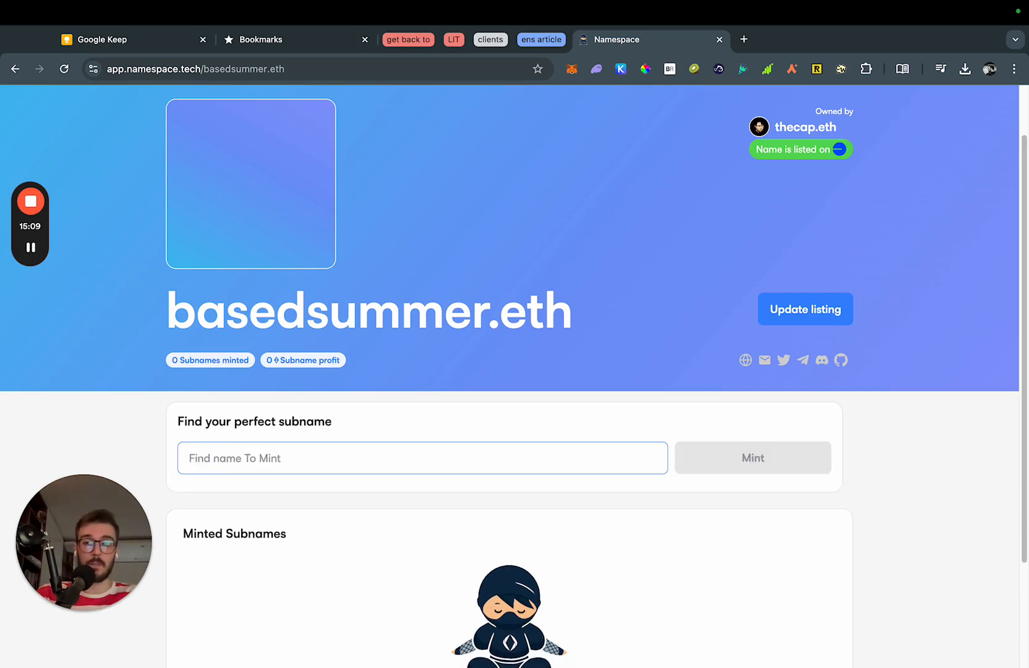
text(asw)
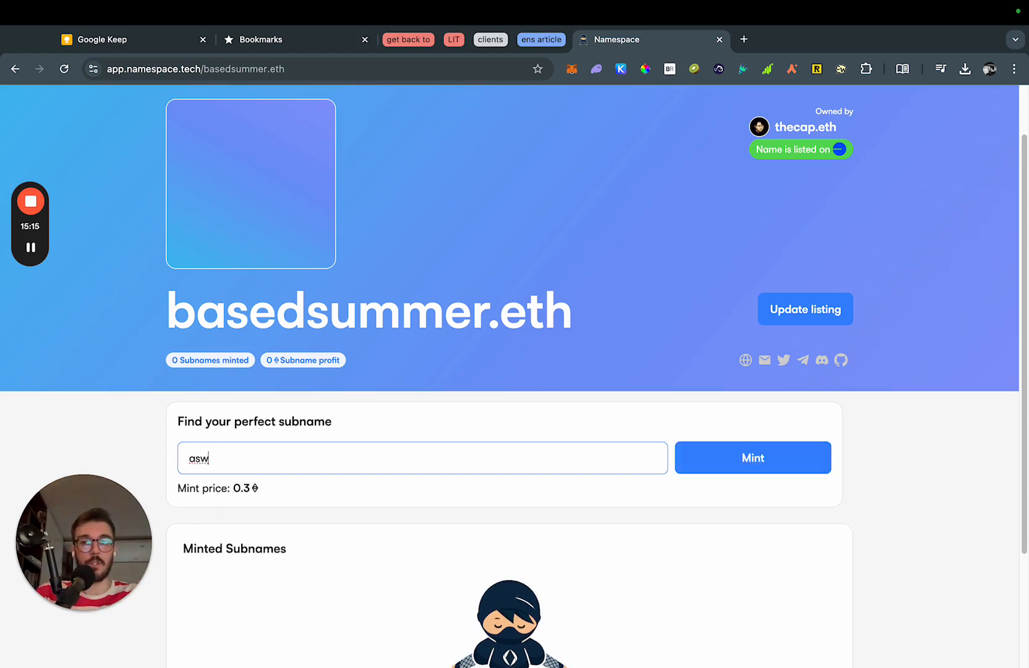
key(BackSpace)
key(BackSpace)
key(BackSpace)
text(testing)
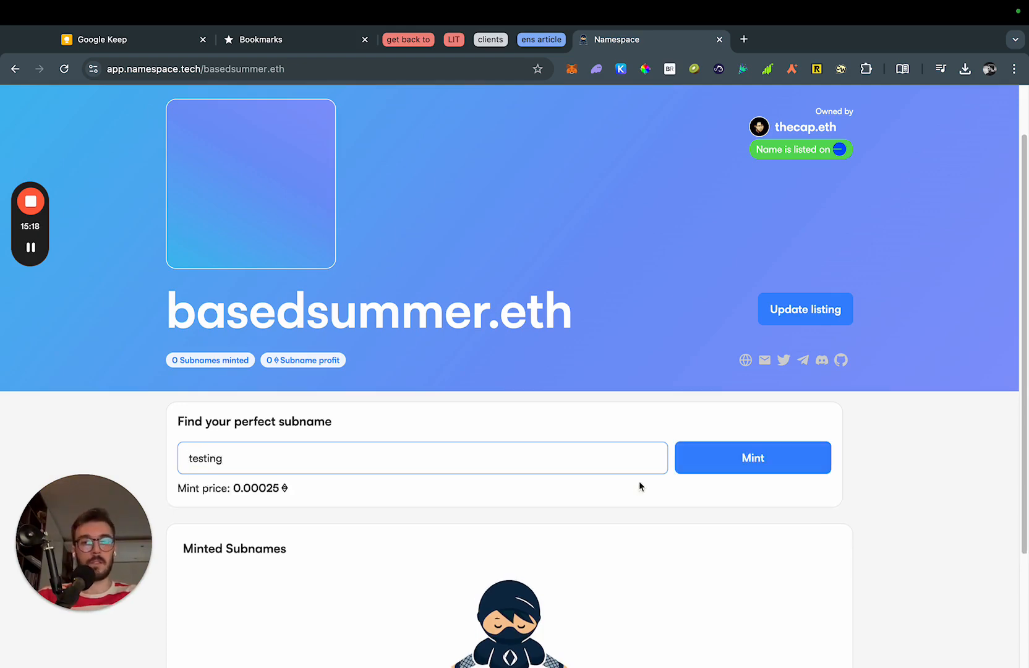
Start minting testing.basedsummer.eth and approve the wallet's switch to the required network.
click(744, 470)
click(559, 486)
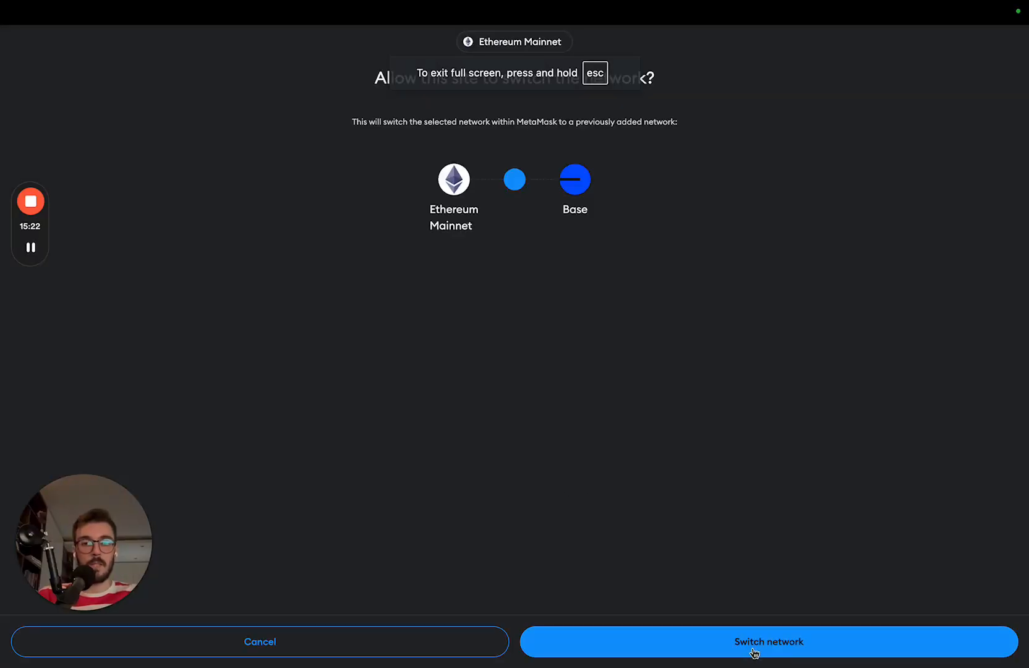
click(755, 653)
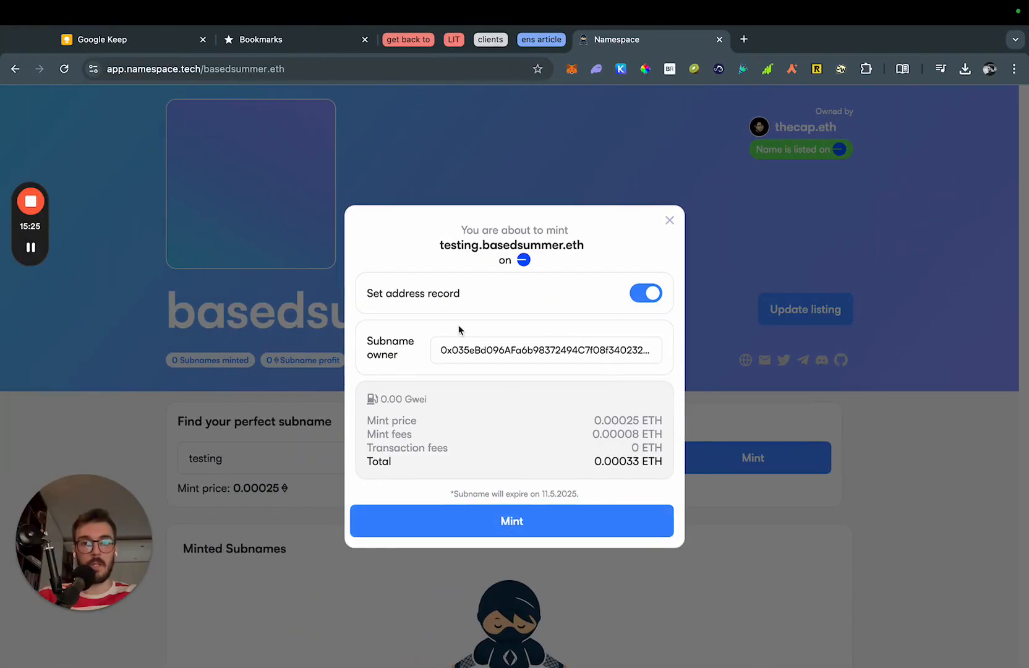
Keep the address record enabled, review the owner address, and submit the 0.00033 ETH mint.
triple_click(438, 288)
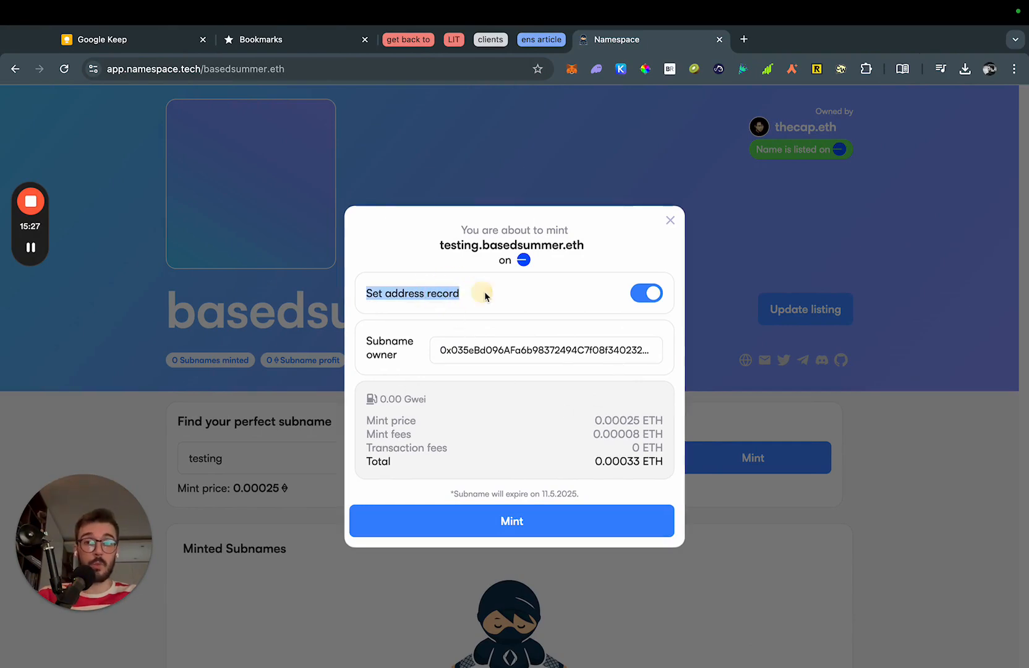
click(648, 293)
click(649, 293)
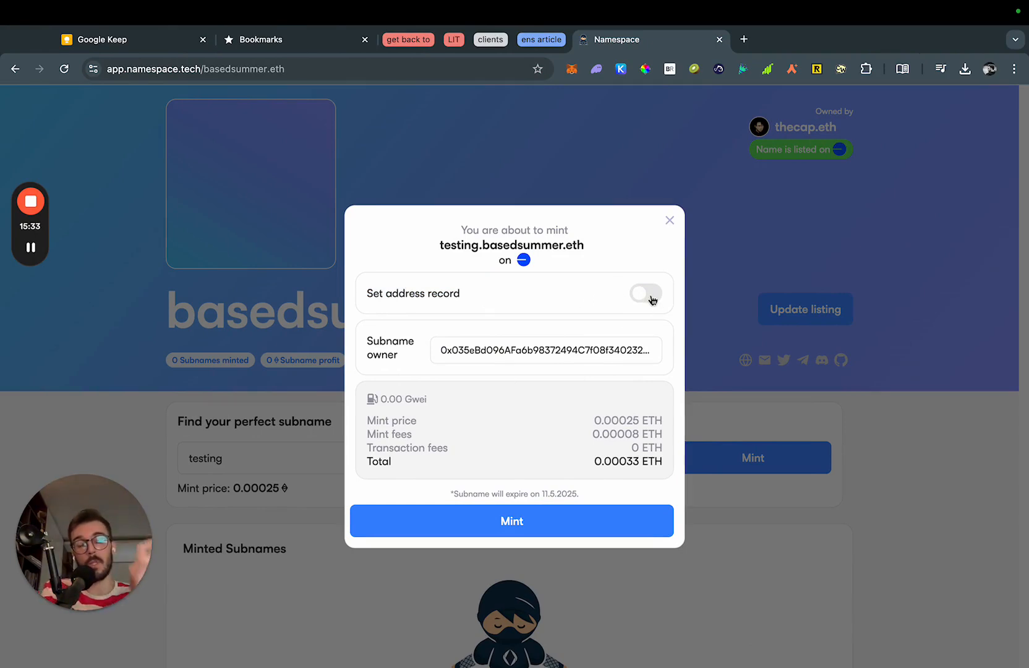
click(651, 299)
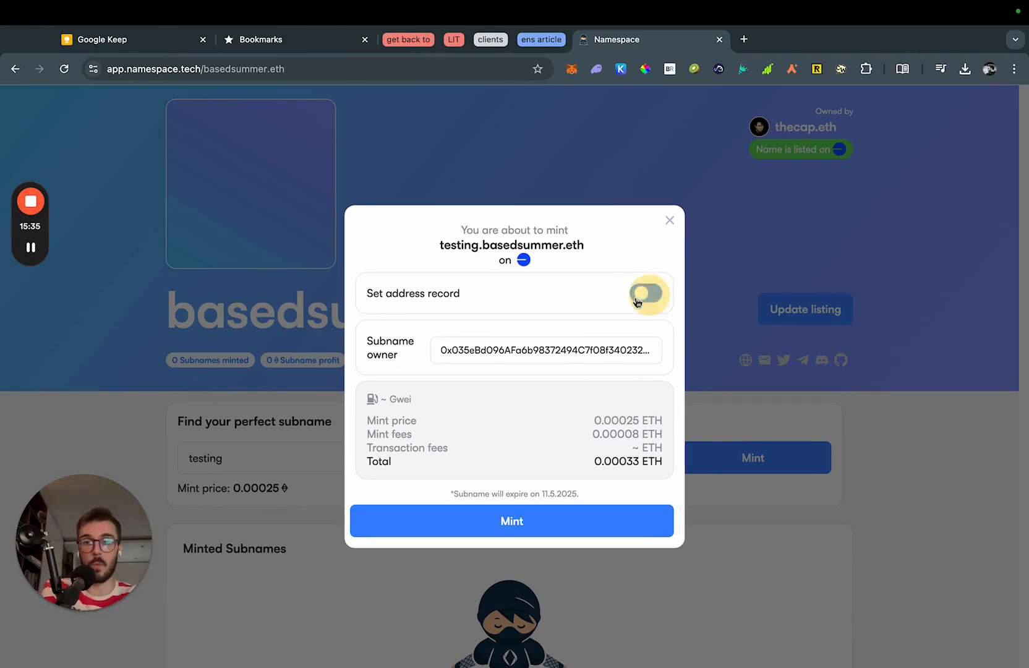
triple_click(438, 295)
click(515, 286)
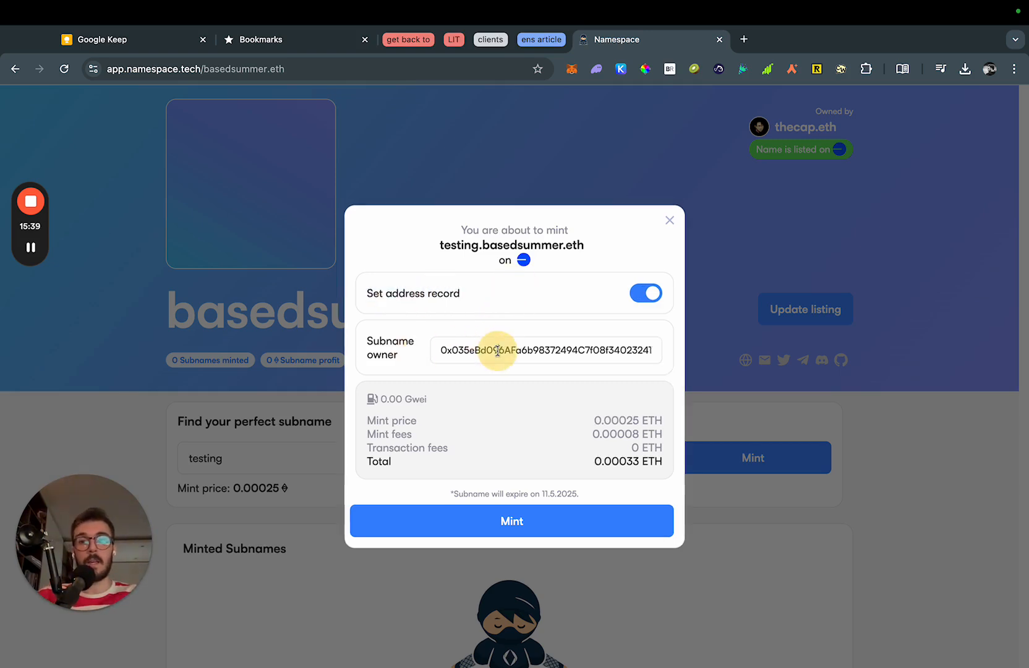
double_click(495, 350)
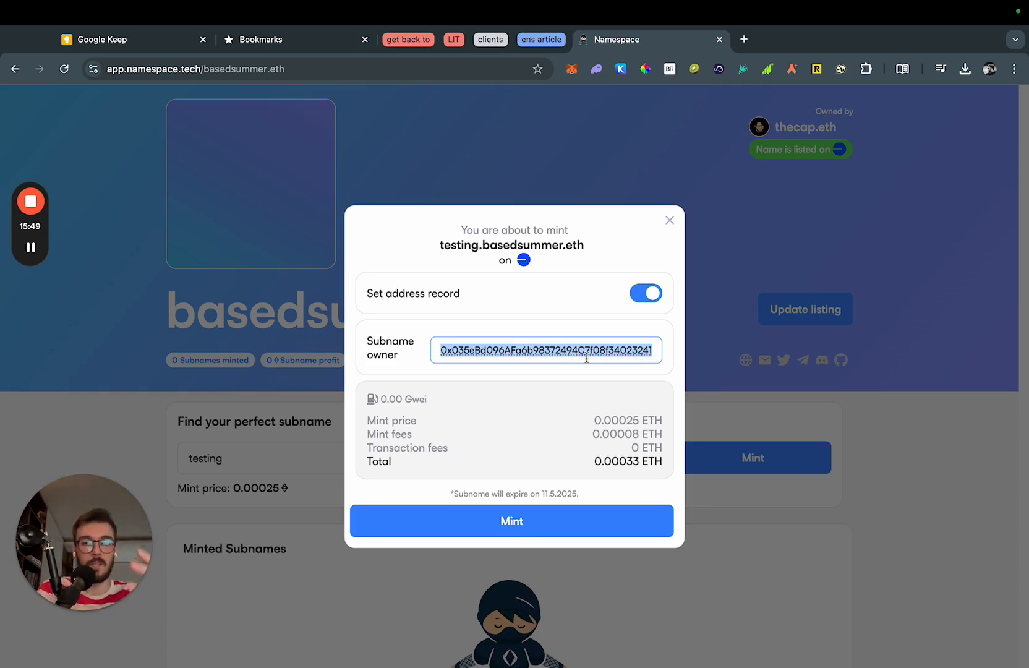
click(582, 371)
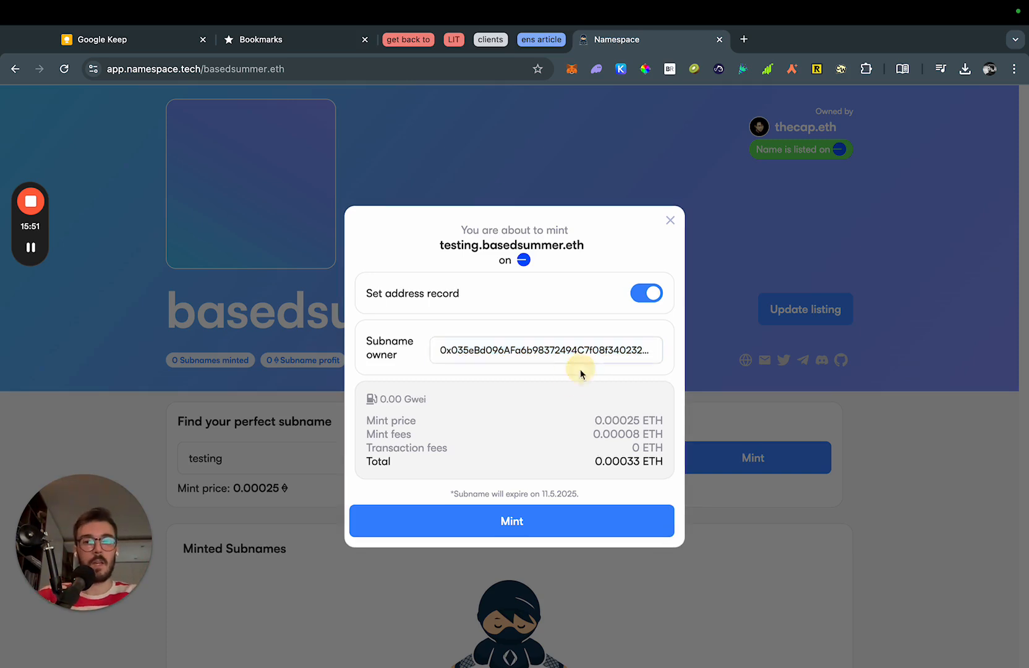
click(602, 350)
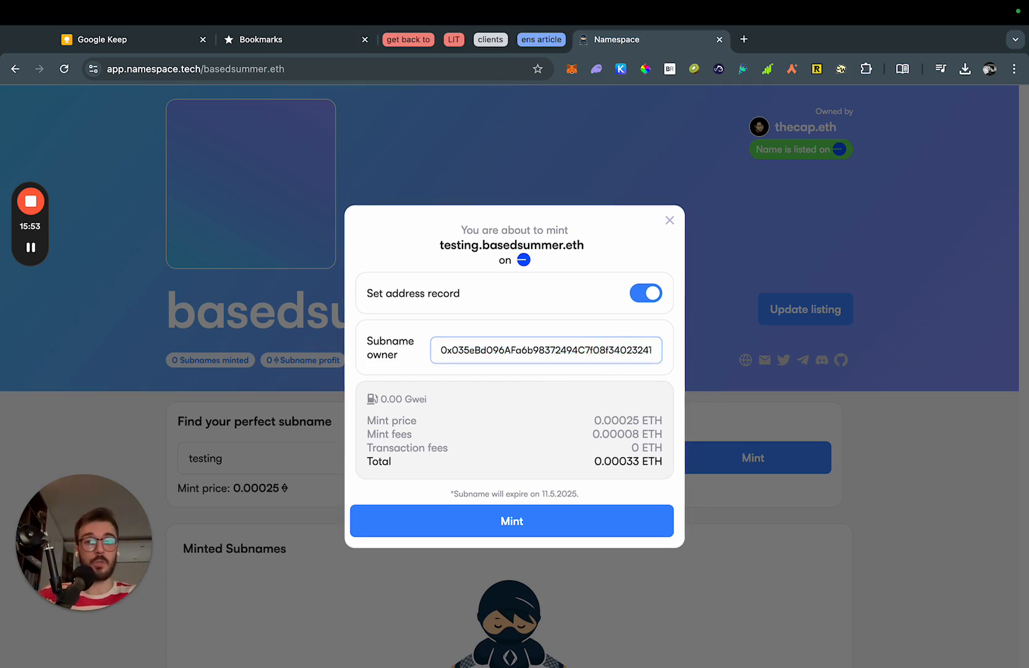
click(593, 383)
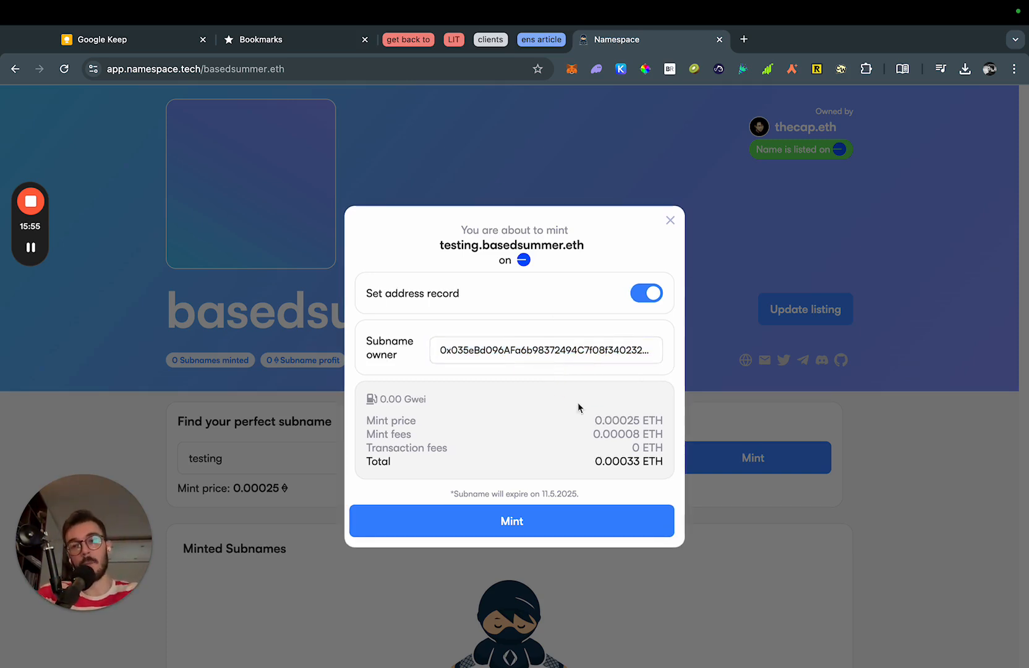
click(584, 524)
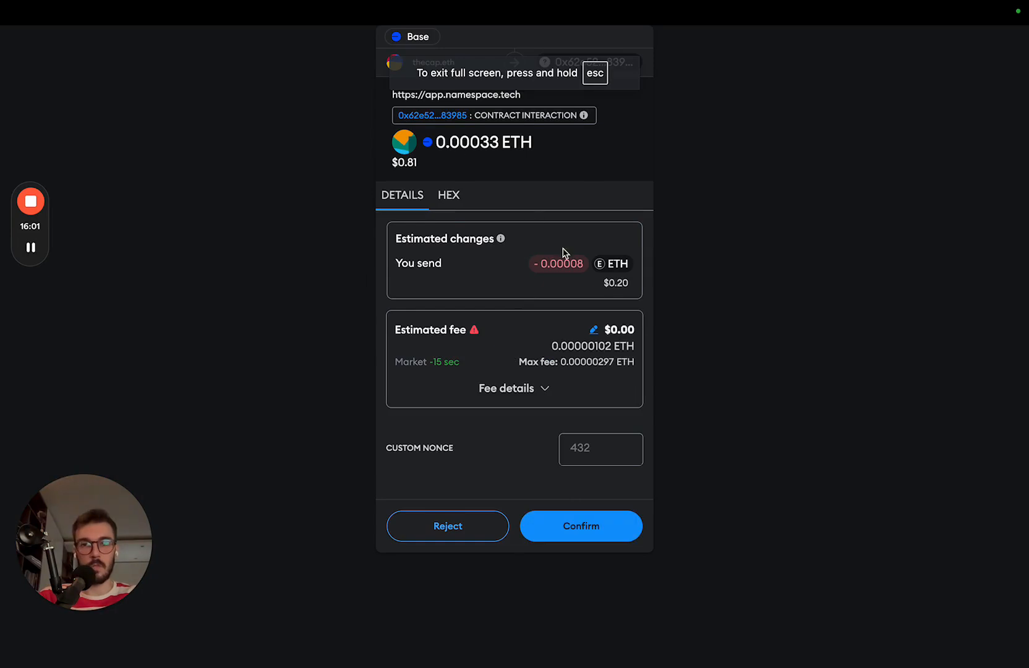
Confirm the mint in MetaMask and reload to see testing among minted subnames.
click(589, 523)
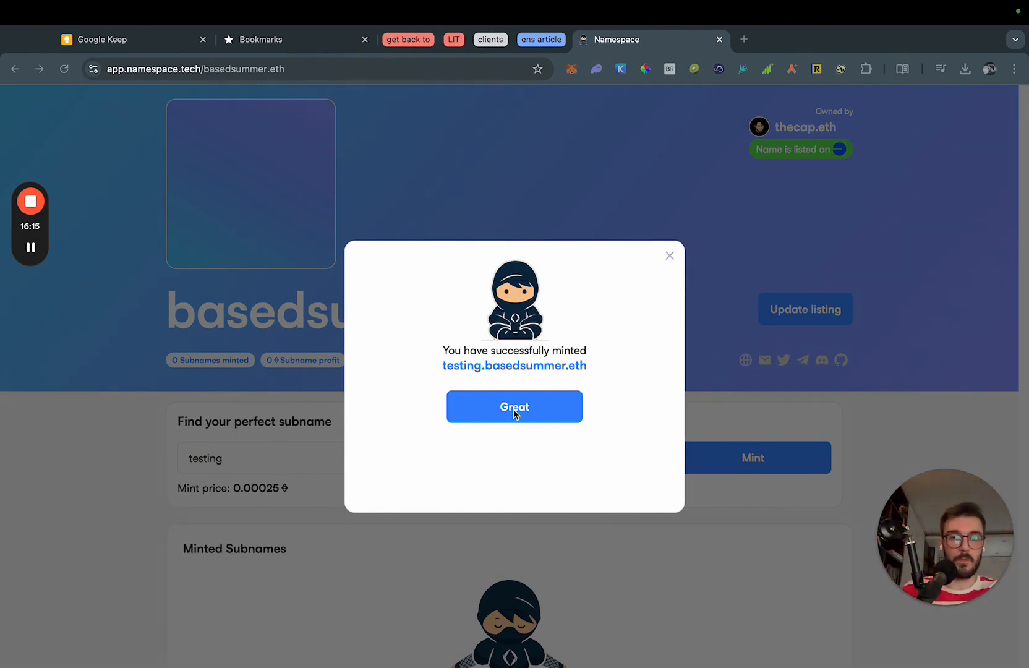
click(457, 409)
mouse_move(37, 247)
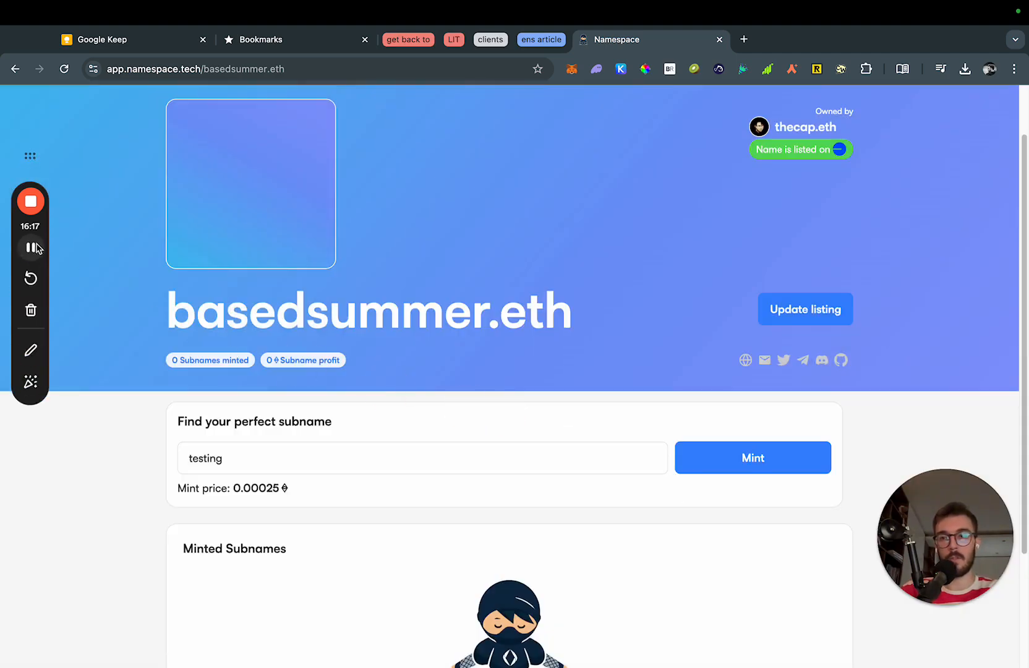
click(30, 382)
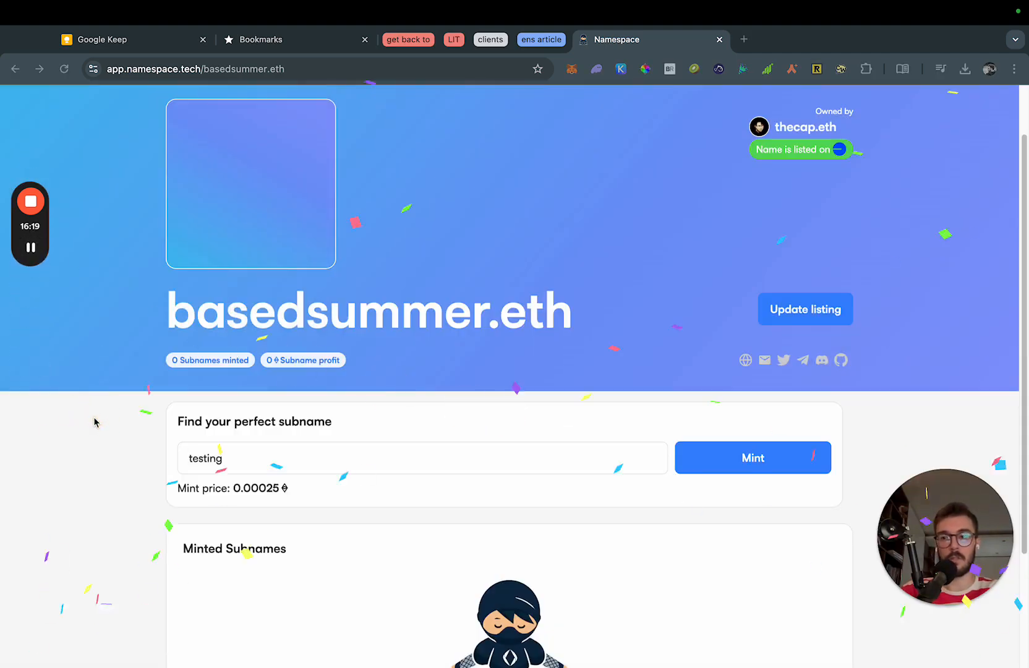
click(101, 419)
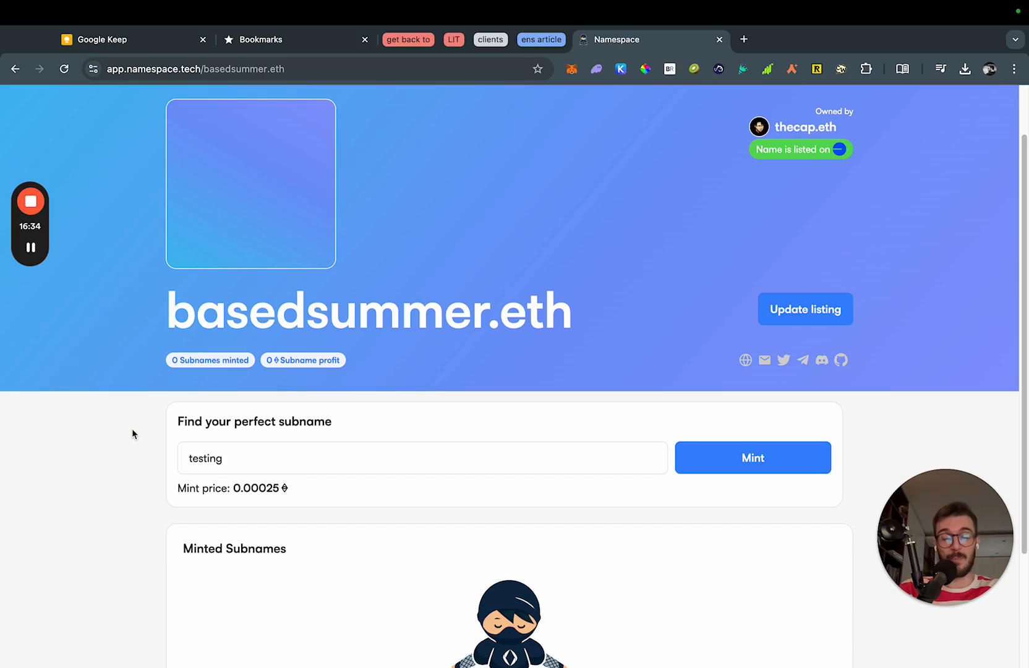
scroll(139, 454, up, 2)
key(super+r)
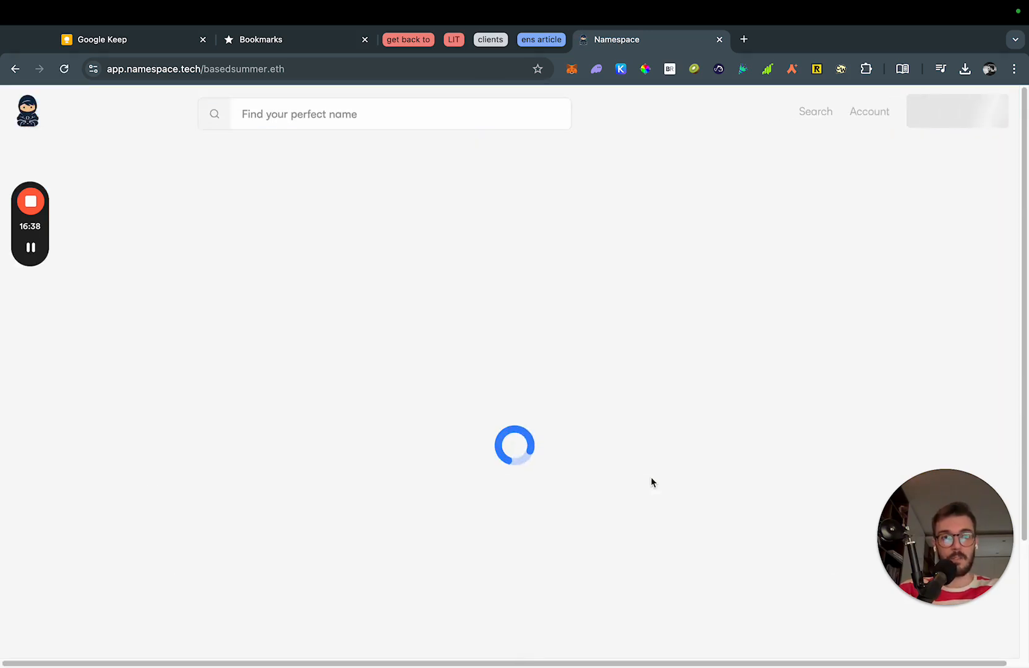
scroll(512, 508, down, 2)
scroll(505, 516, up, 3)
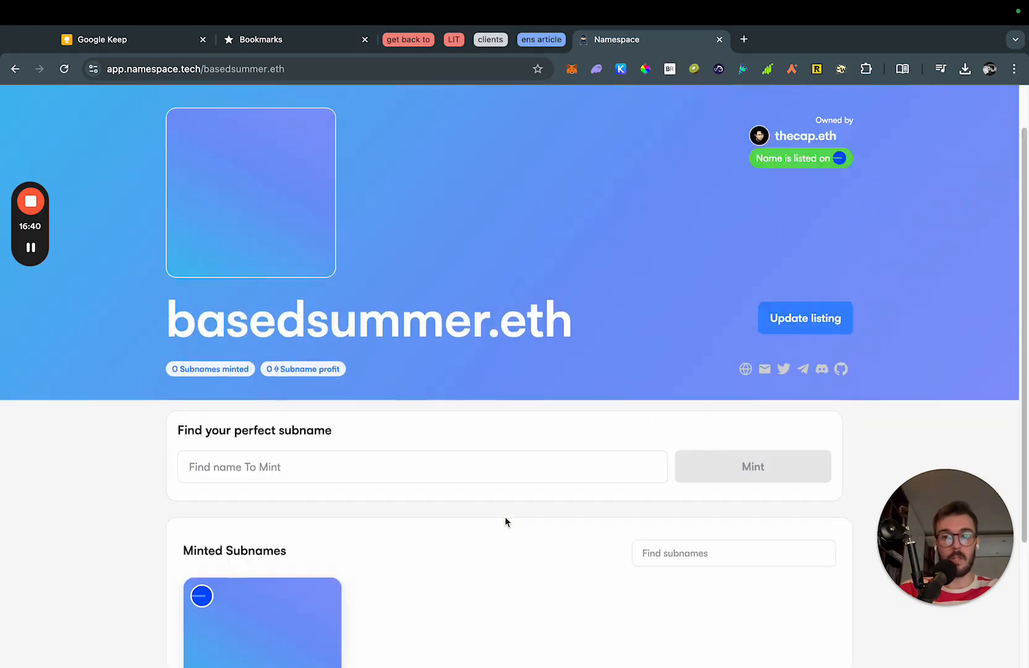
Open app.ens.domains in a new browser tab.
key(super+t)
text(app.e)
key(Return)
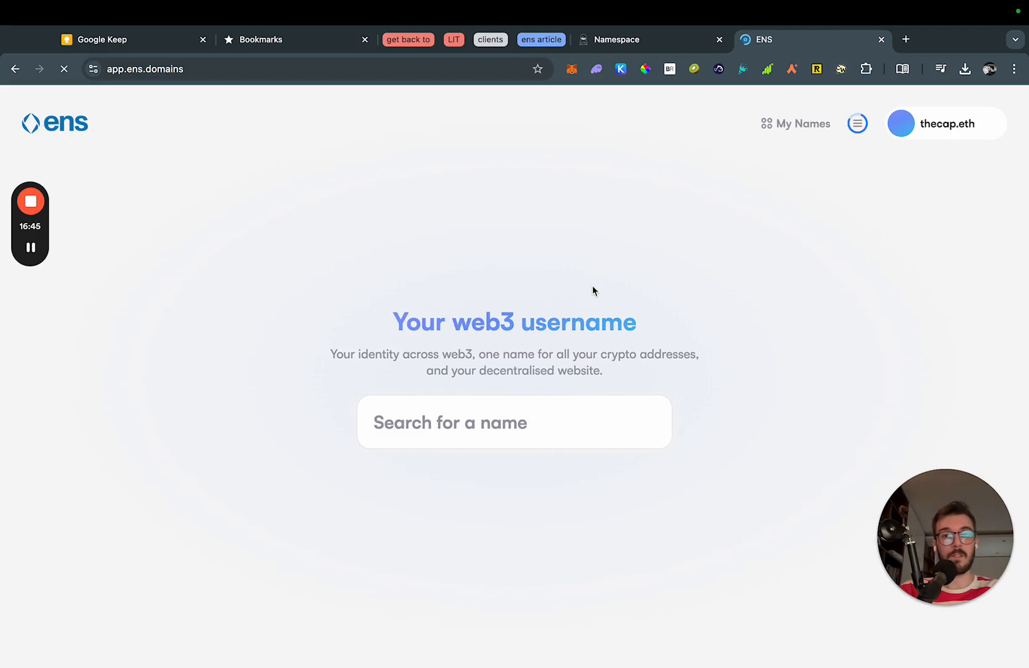
Search ENS for testing.basedsummer.eth and open its profile.
click(517, 422)
text(test)
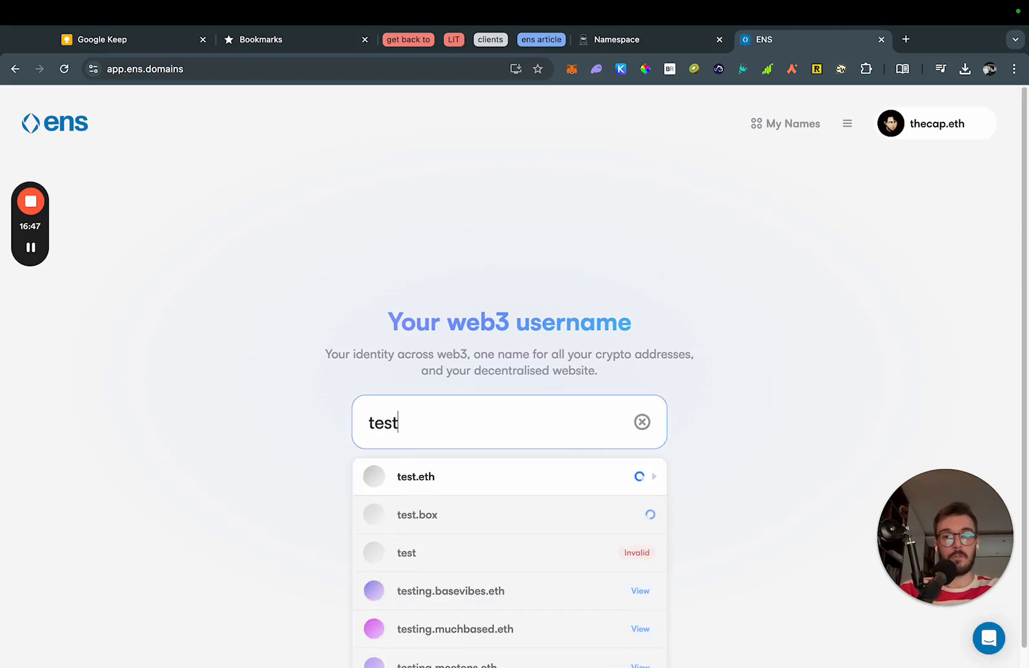
text(ing.basedsummer.er)
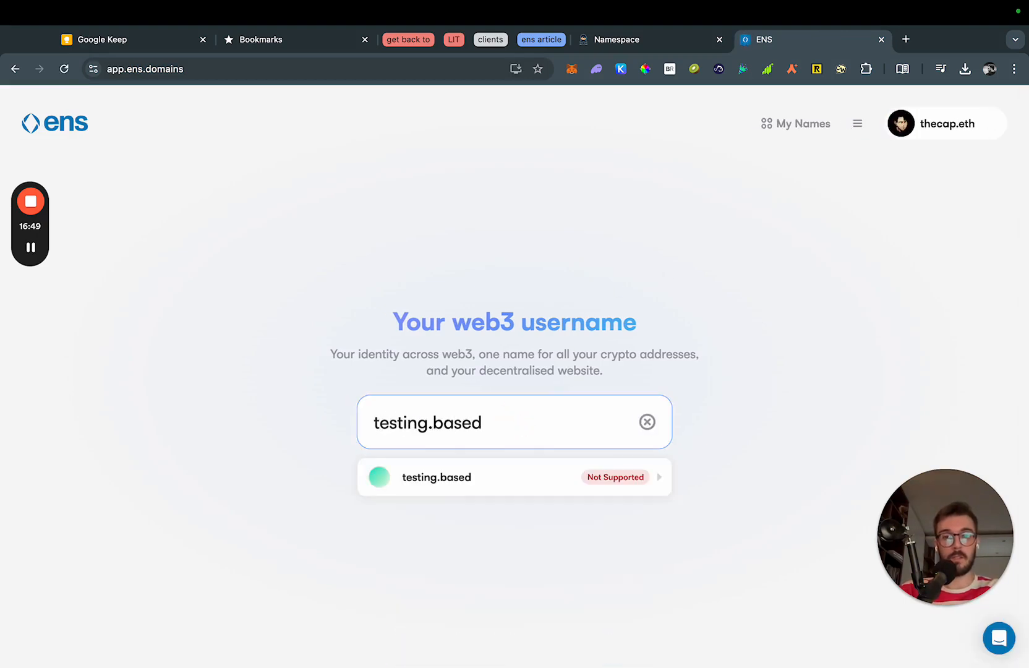
key(BackSpace)
key(BackSpace)
text(eth)
click(516, 484)
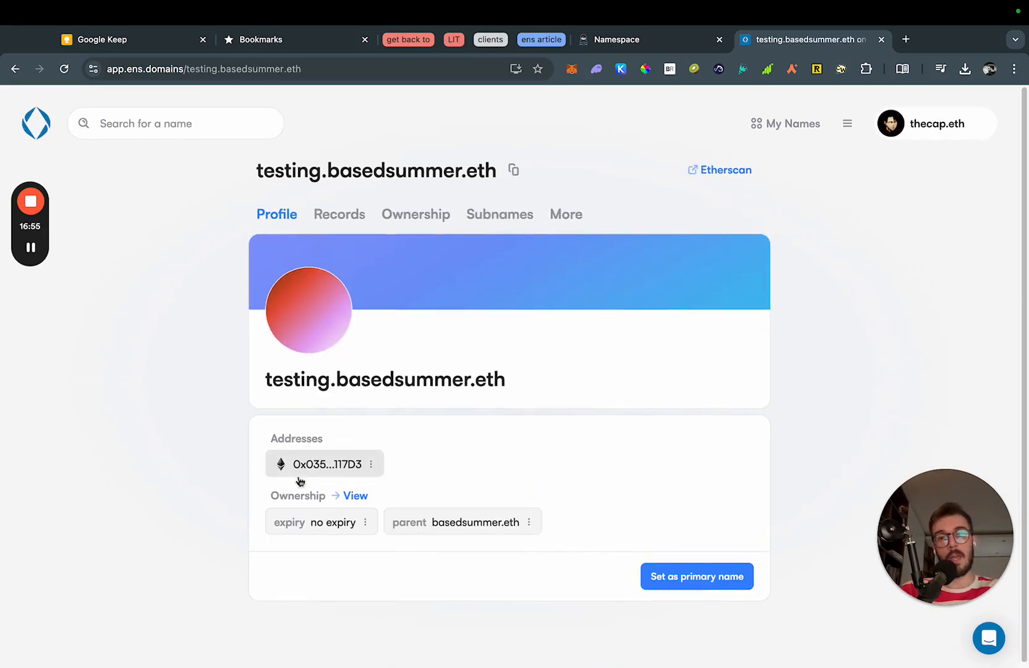
Check the profile's linked ETH address, then bring up the MetaMask wallet with its balance and activity.
click(201, 464)
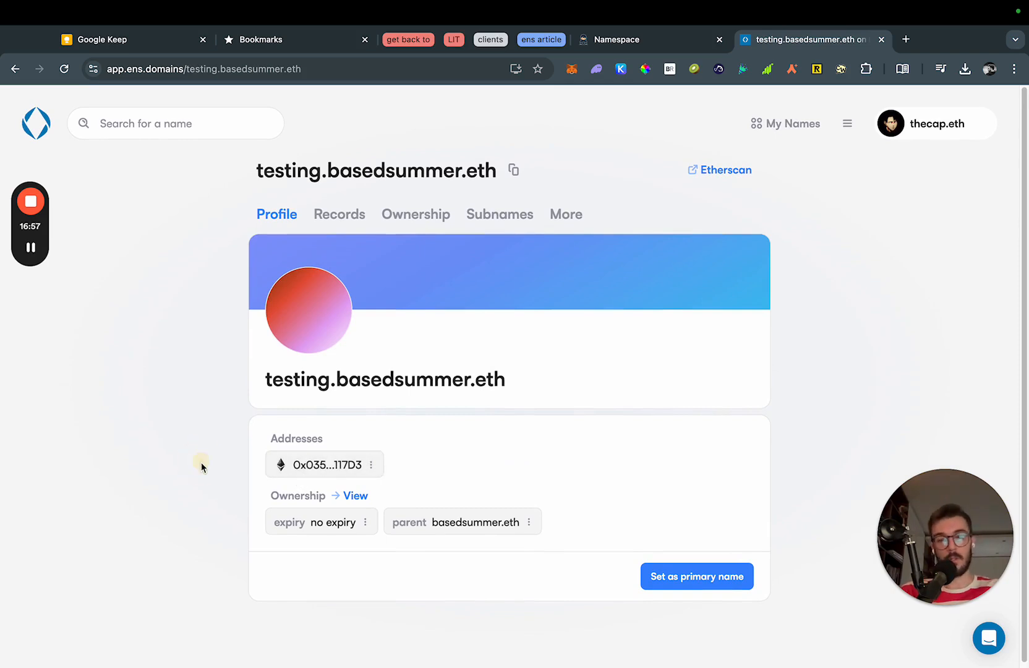
click(351, 464)
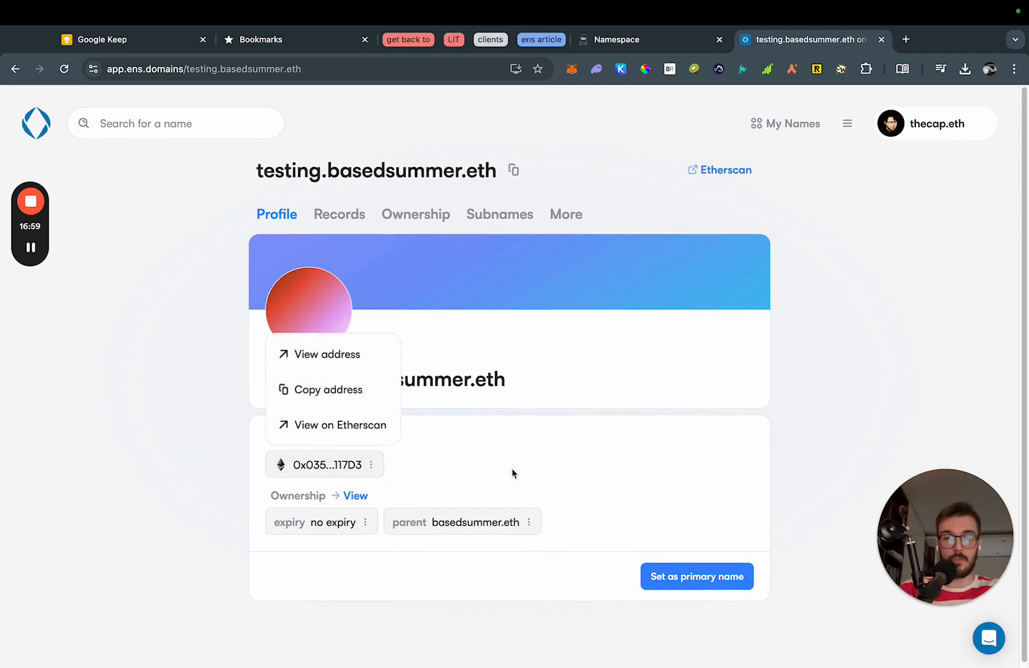
click(512, 469)
click(692, 480)
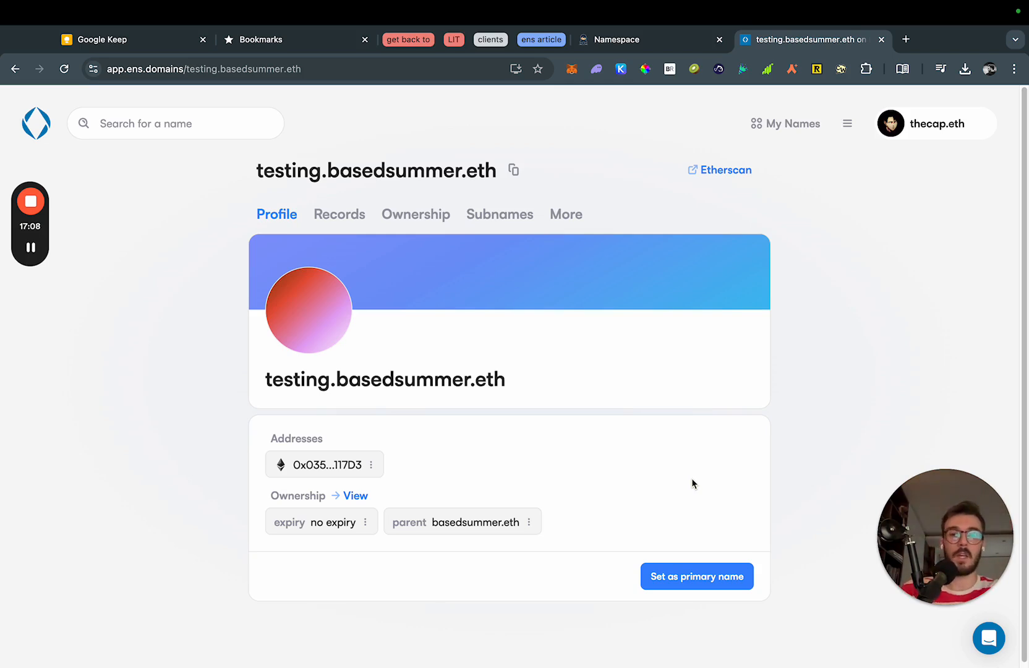
click(788, 441)
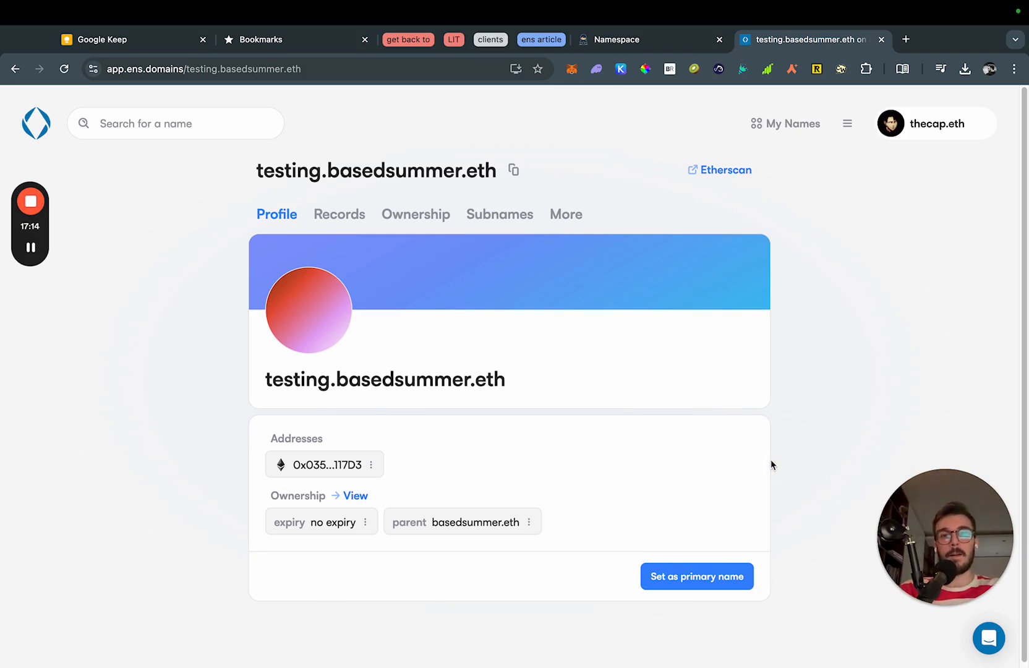
click(572, 68)
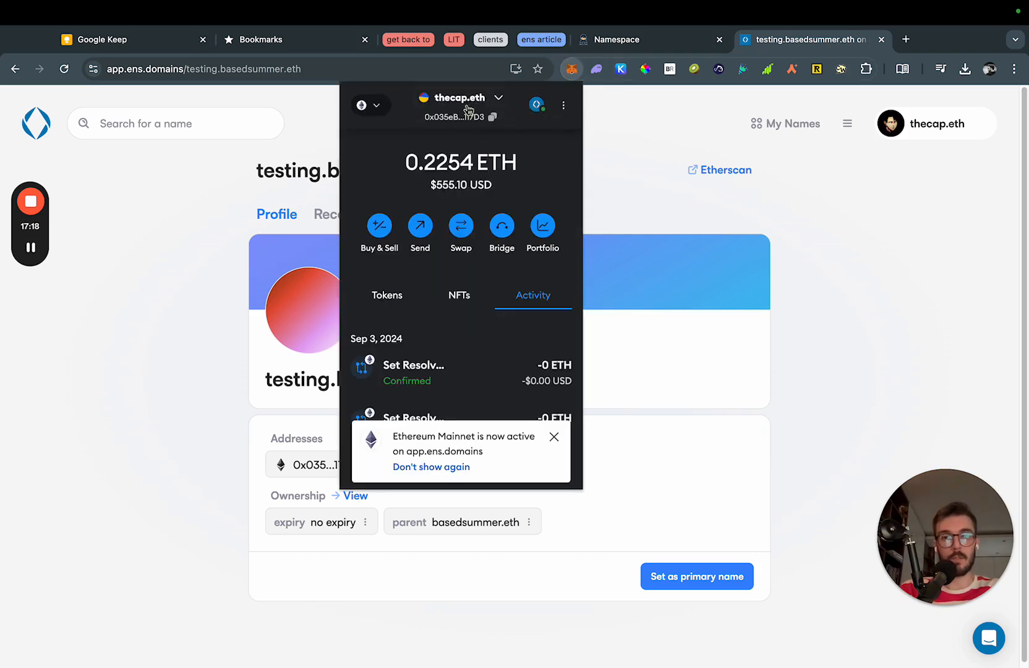
Confirm testing.basedsummer.eth resolves as a MetaMask send recipient, then close the wallet without sending.
click(420, 234)
click(426, 254)
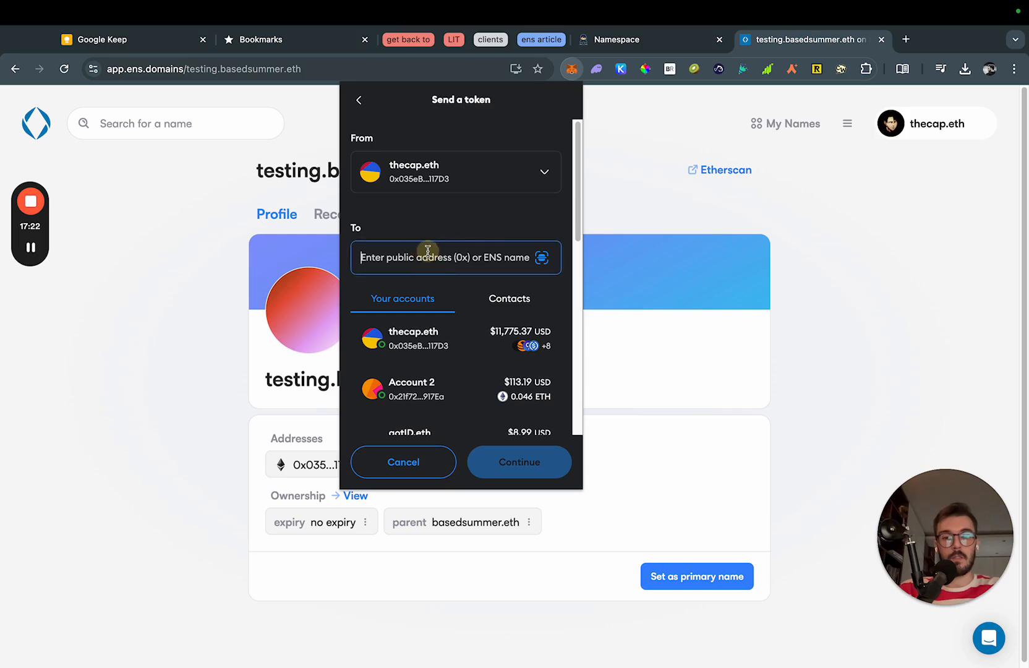
text(testing)
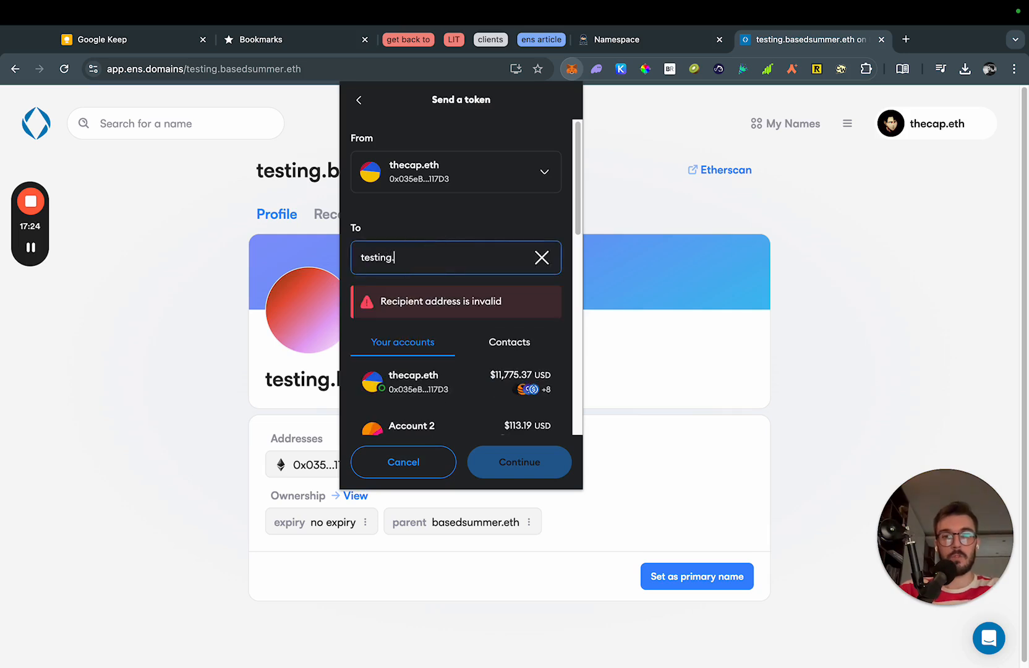
text(.basedsummer.eth)
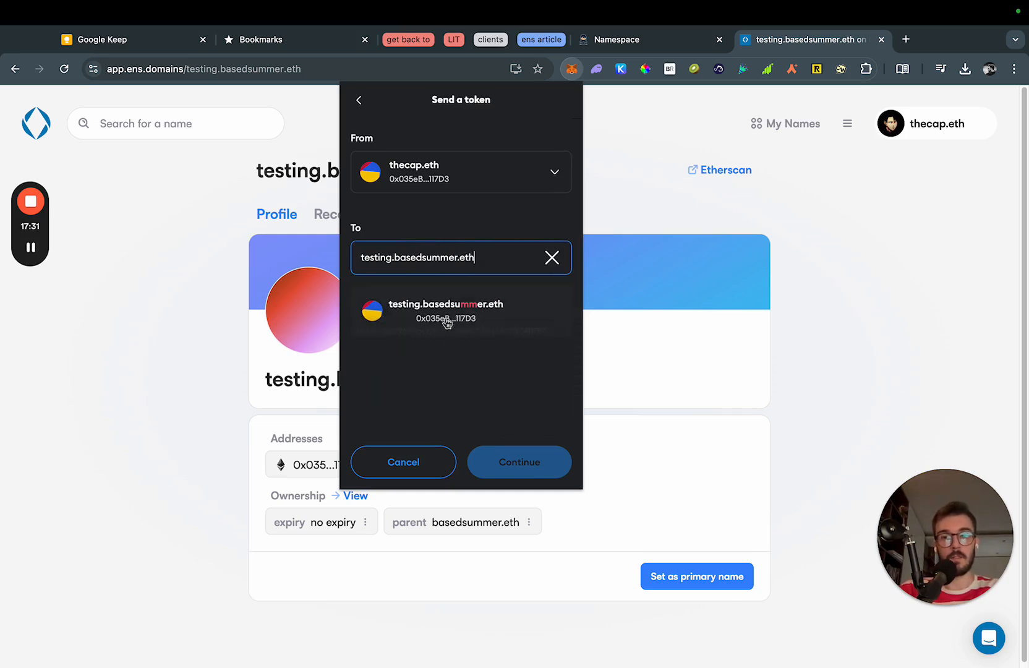
click(487, 318)
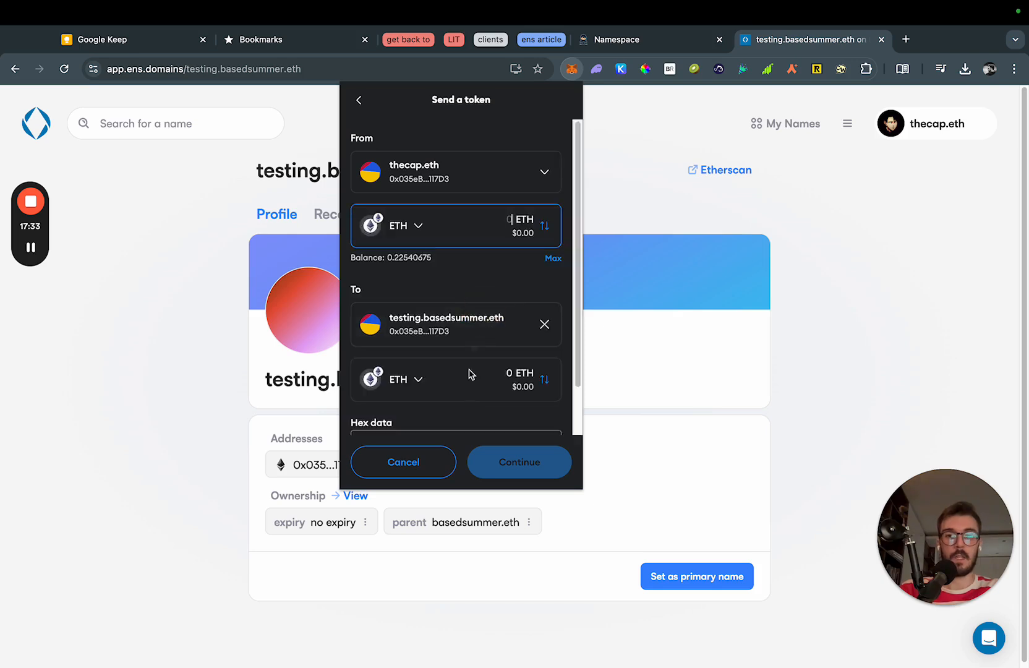
click(869, 333)
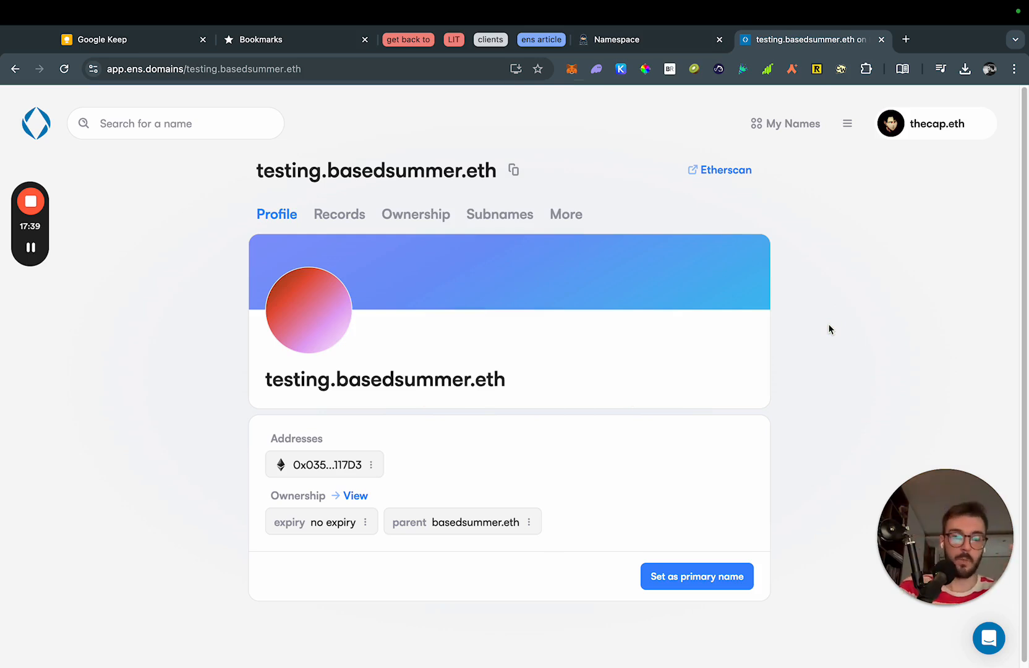
Start a New Widget from the account profile's Widgets tab and approve the MetaMask sign-in.
click(804, 326)
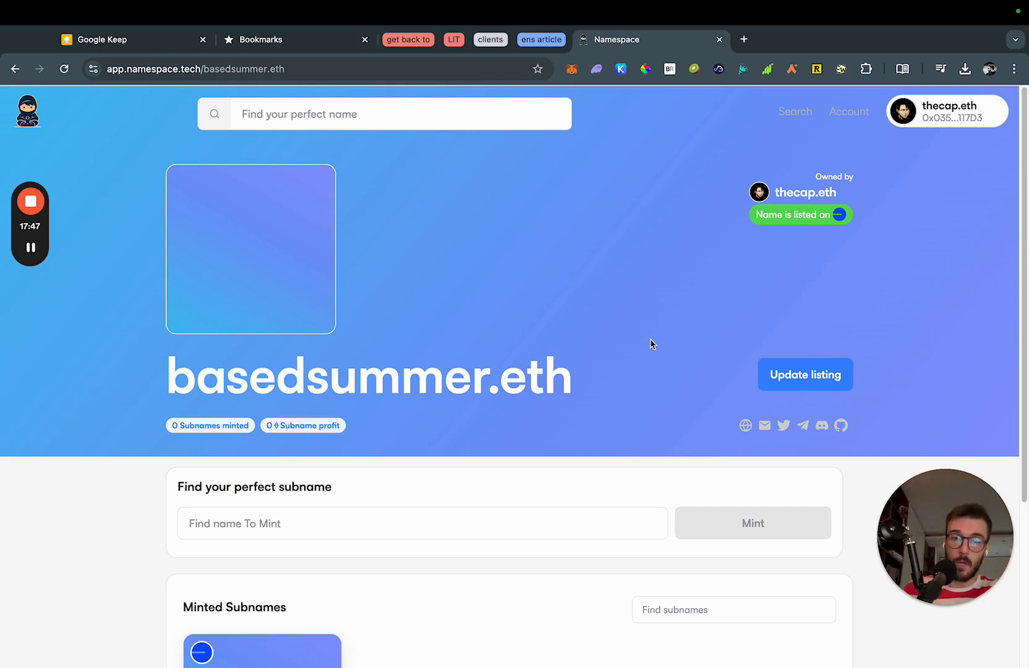
click(717, 291)
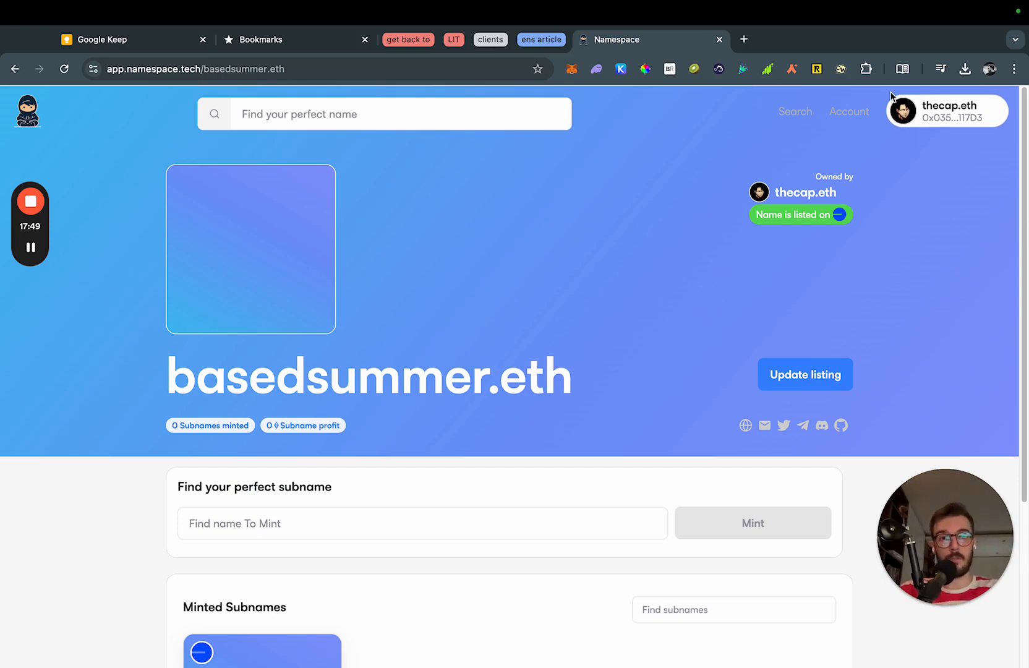
click(858, 118)
drag(923, 545, 61, 545)
click(970, 319)
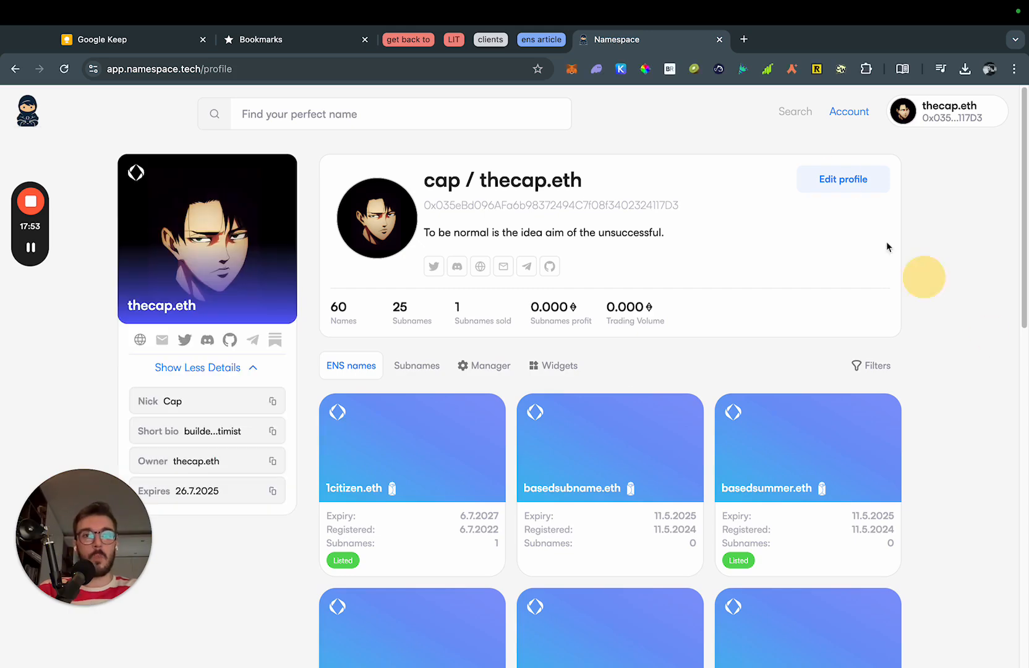
click(577, 372)
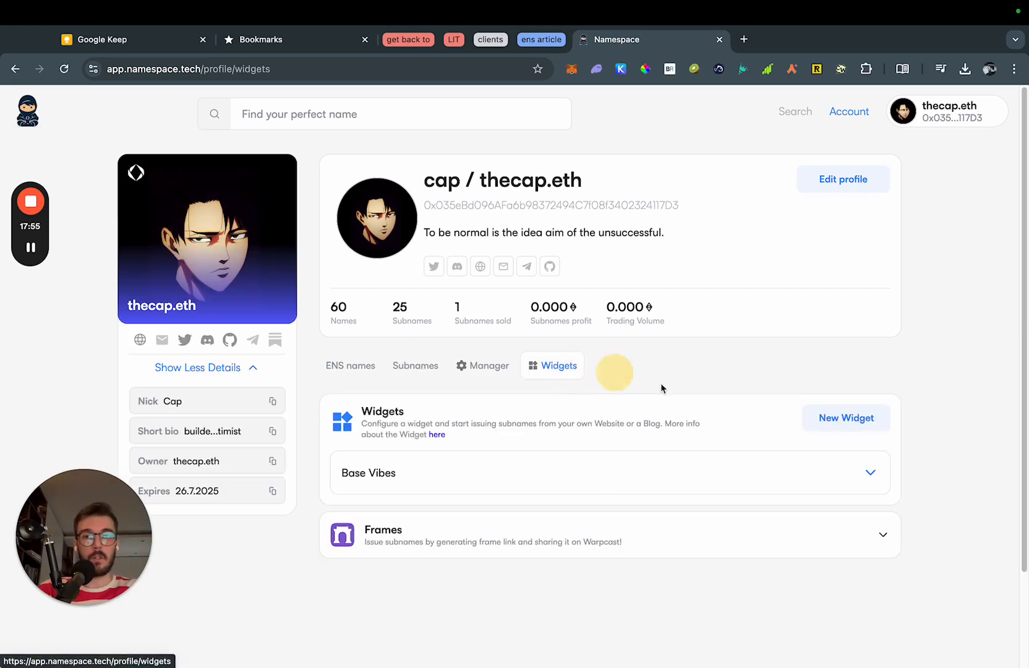
click(859, 421)
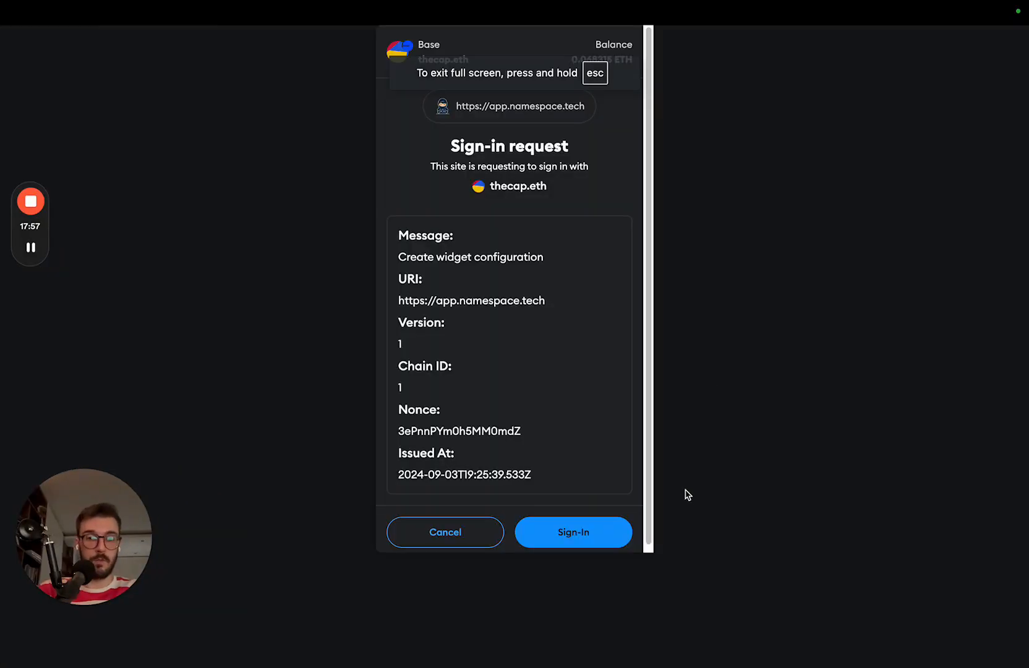
click(582, 532)
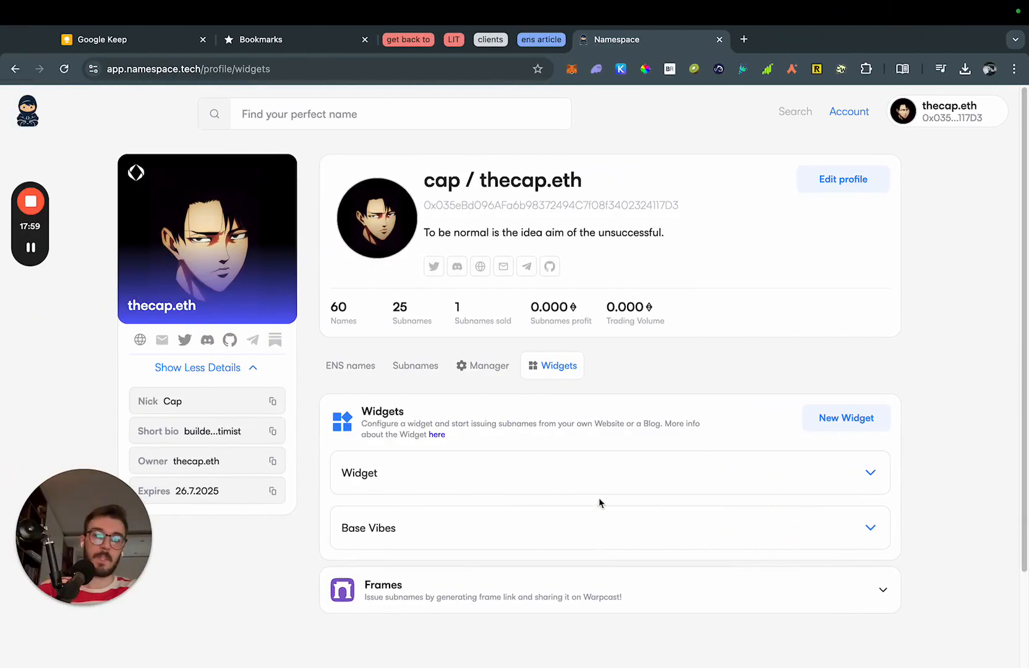
Expand the new widget's settings and rename it 'Based Summer'.
click(567, 476)
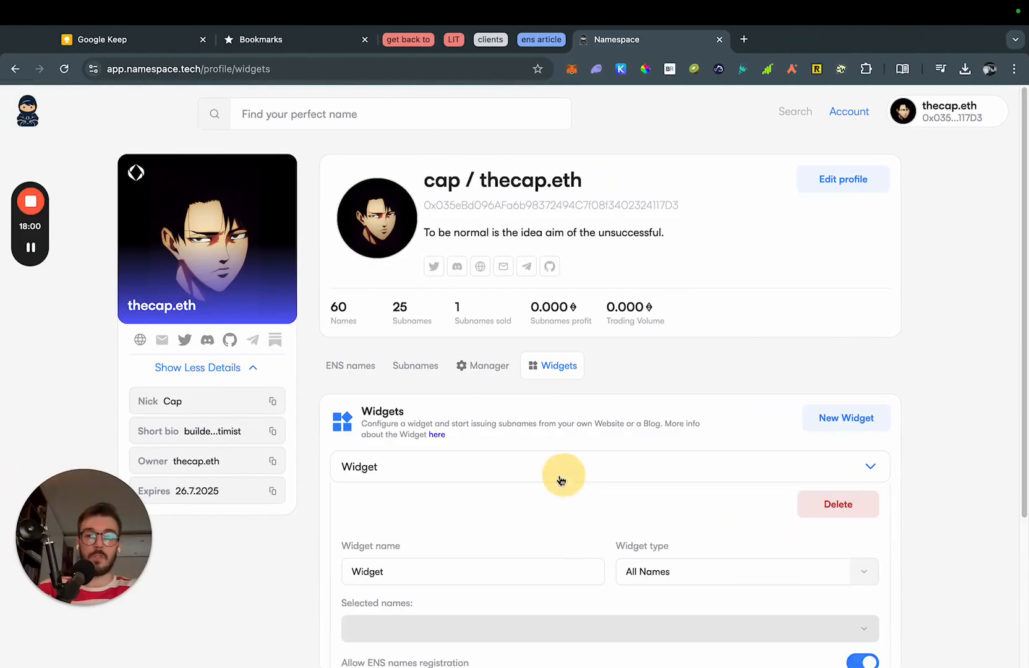
scroll(532, 501, down, 1)
scroll(517, 508, down, 1)
double_click(434, 457)
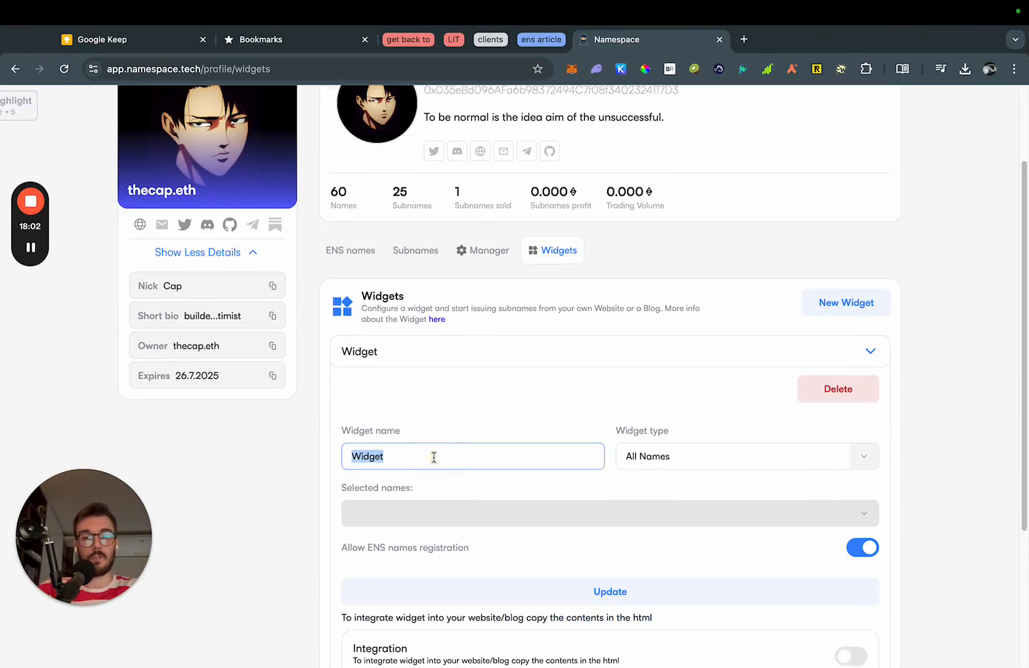
text(Based Summer)
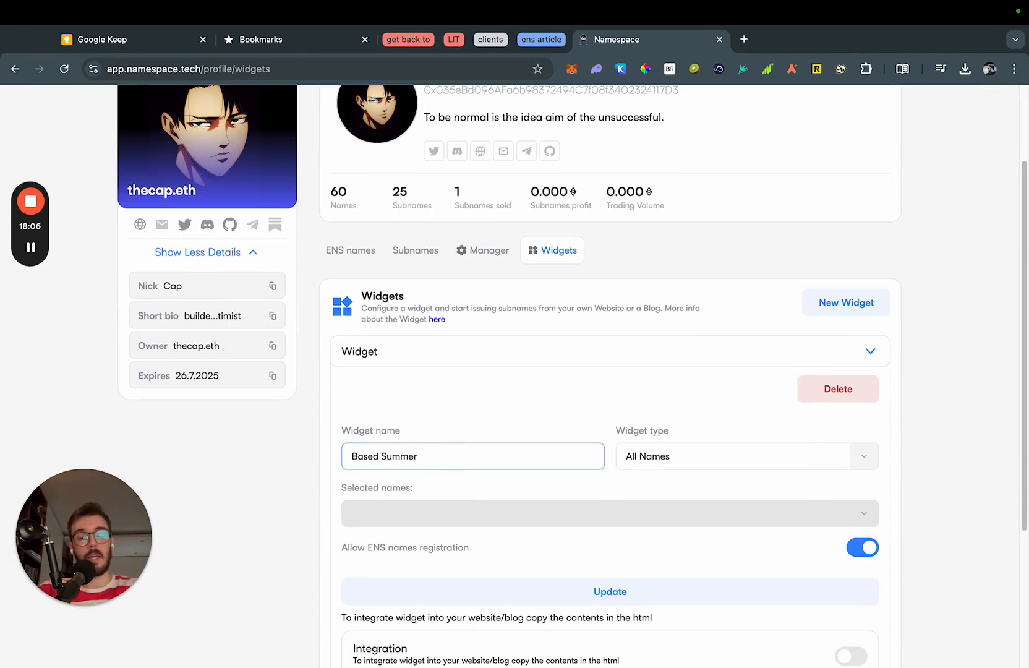
scroll(857, 477, down, 1)
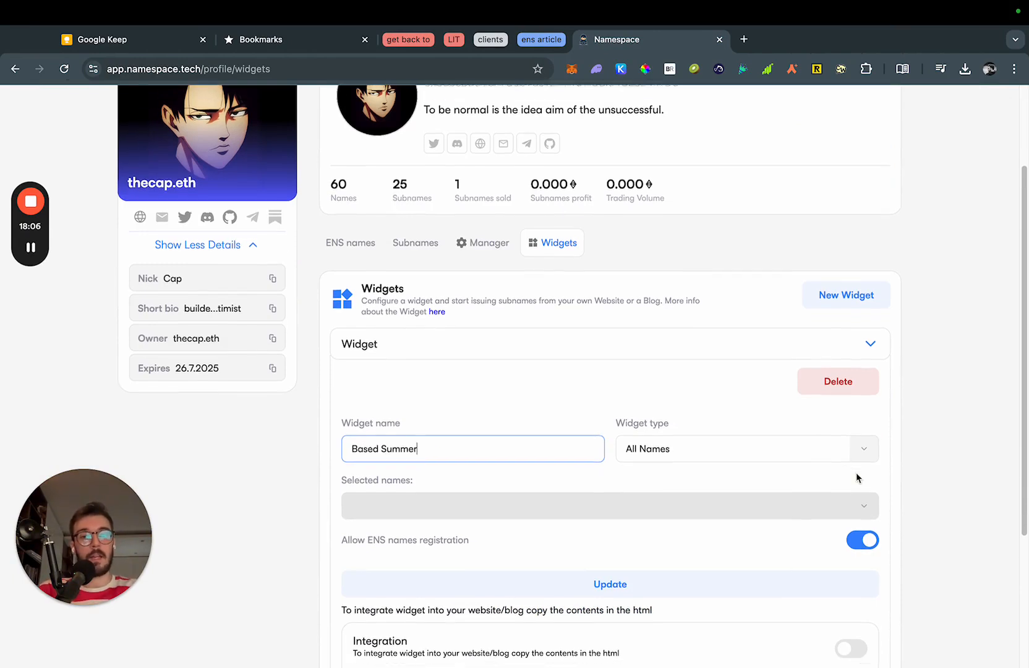
Browse the available options in the Widget type dropdown.
click(863, 436)
scroll(904, 443, down, 1)
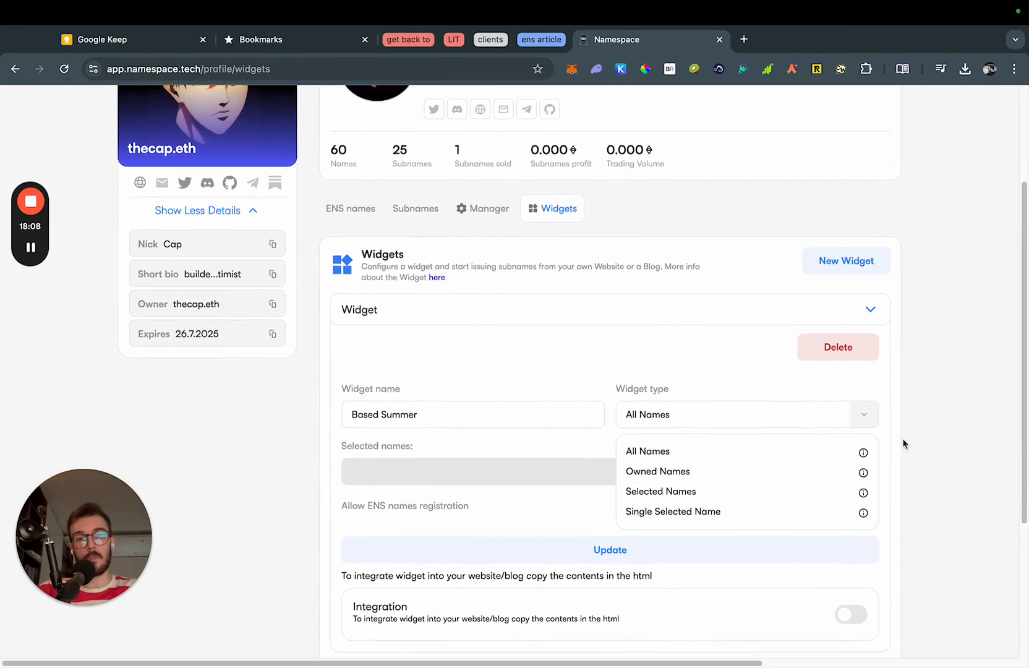
mouse_move(866, 495)
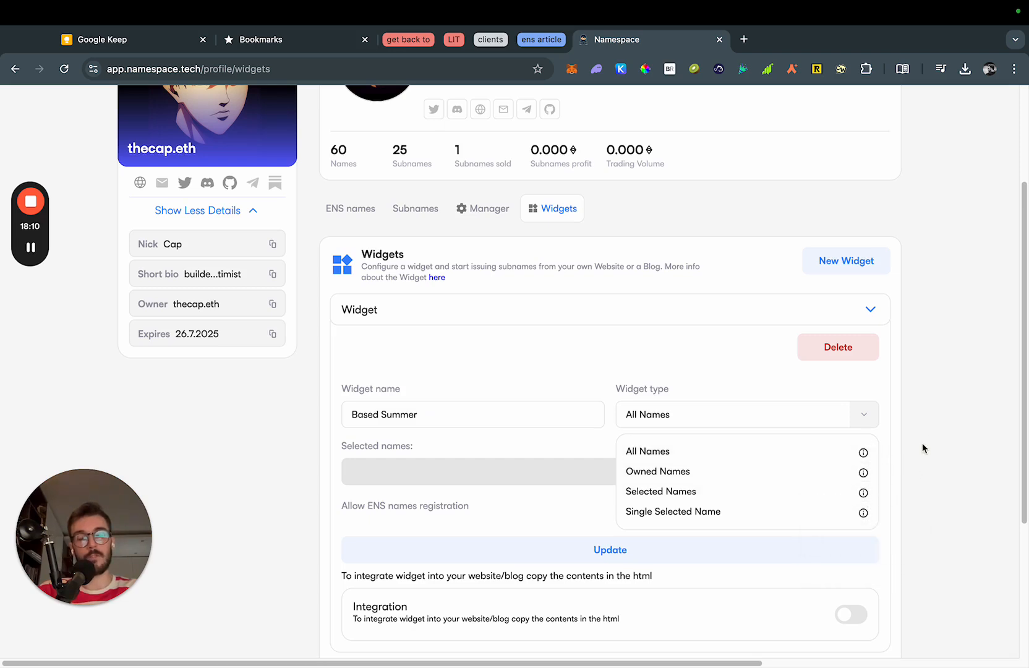
click(709, 458)
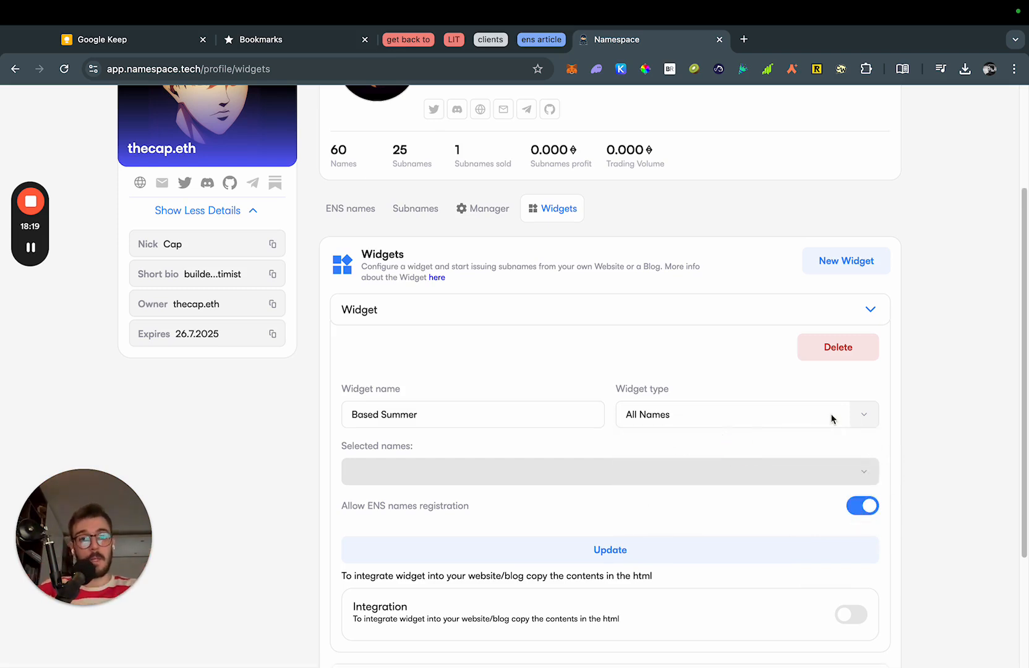
click(865, 416)
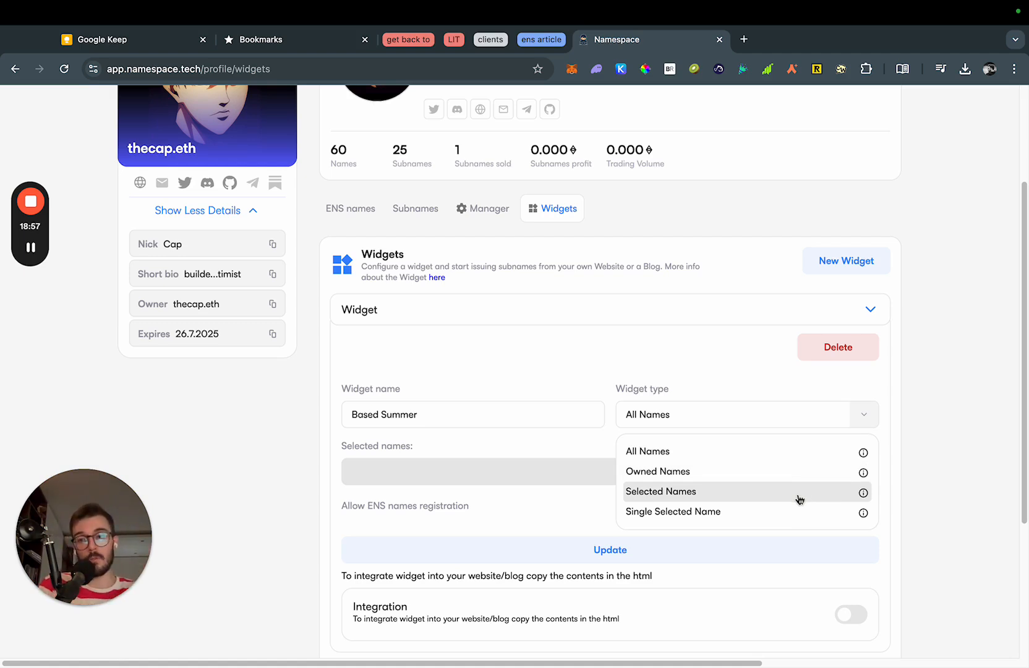
click(782, 511)
click(846, 471)
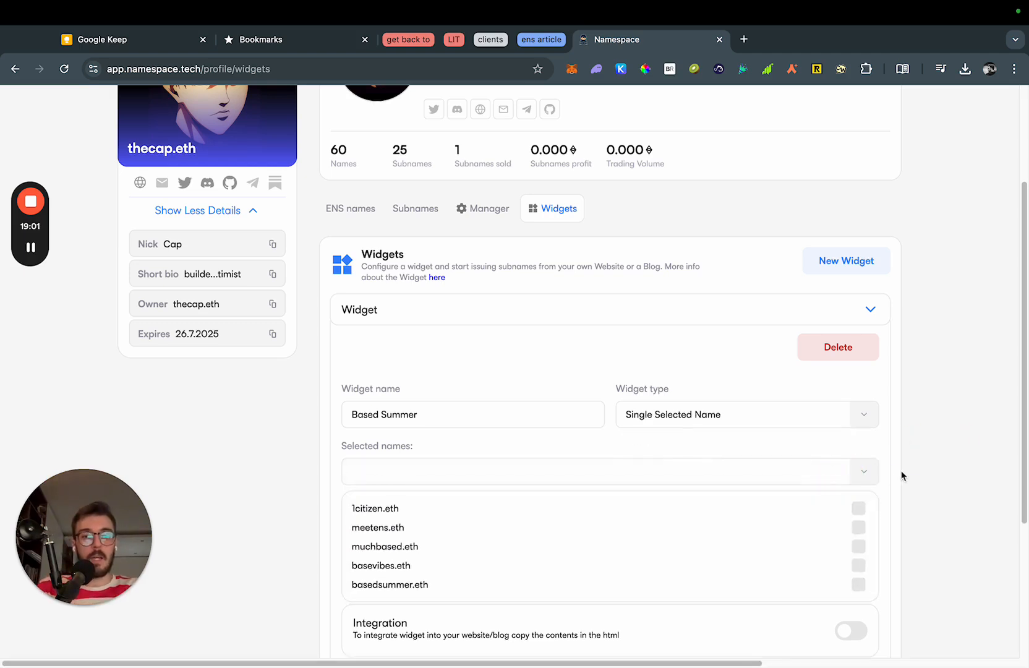
scroll(927, 461, down, 1)
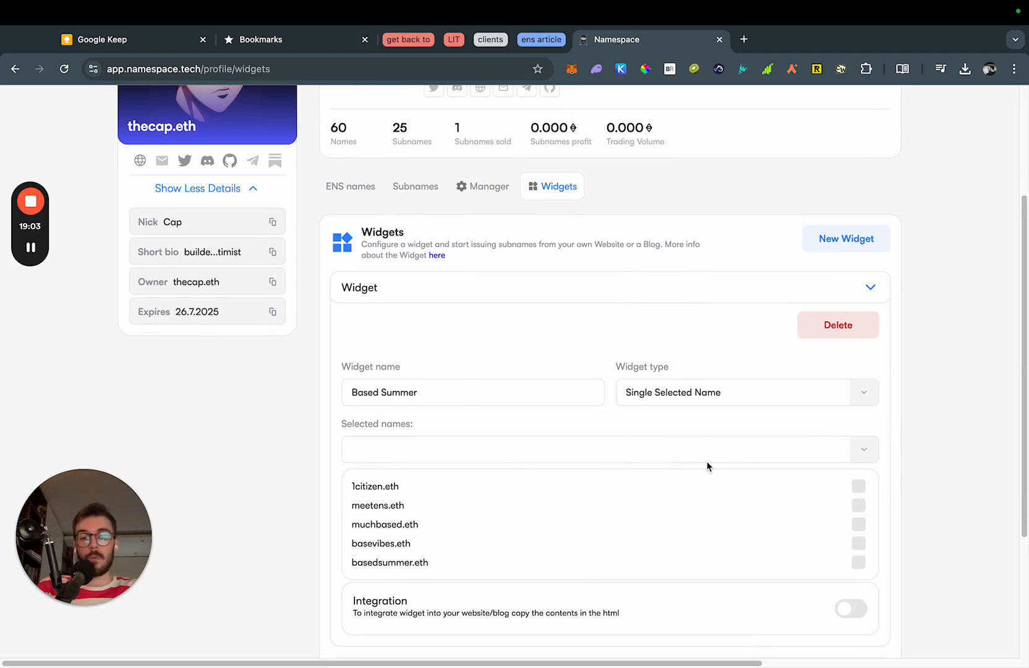
scroll(708, 464, down, 1)
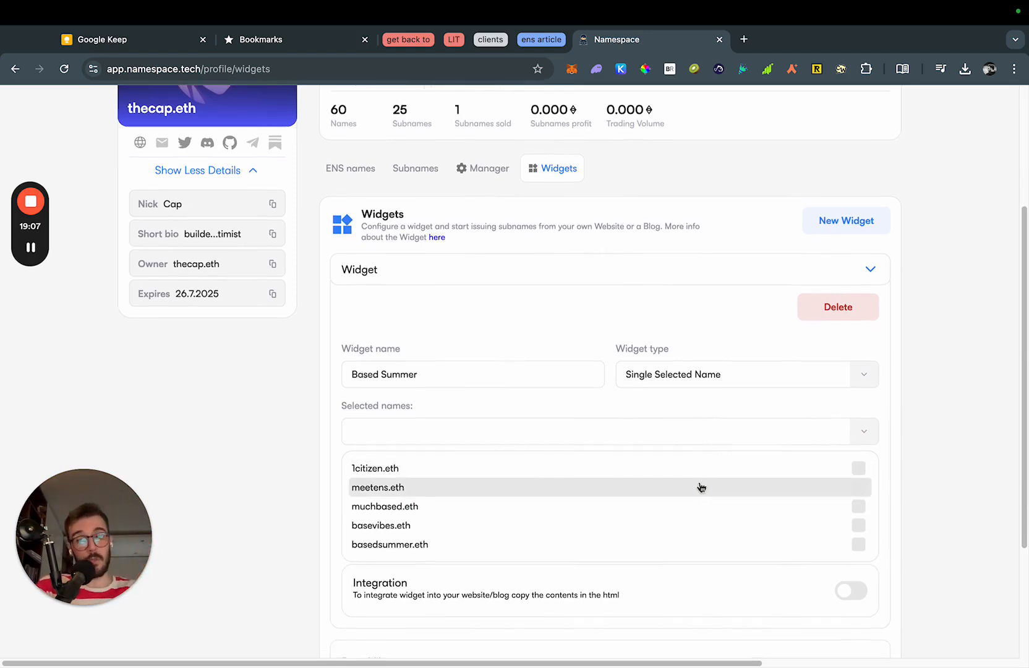
click(437, 549)
click(953, 479)
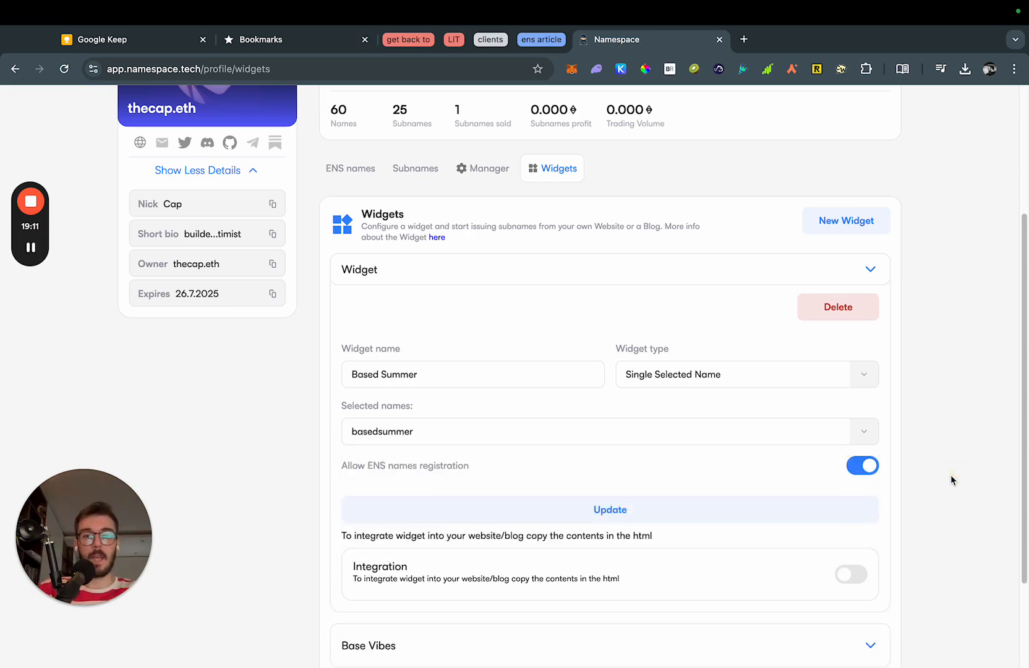
Turn off Allow ENS names registration and save the Based Summer widget.
scroll(953, 480, down, 3)
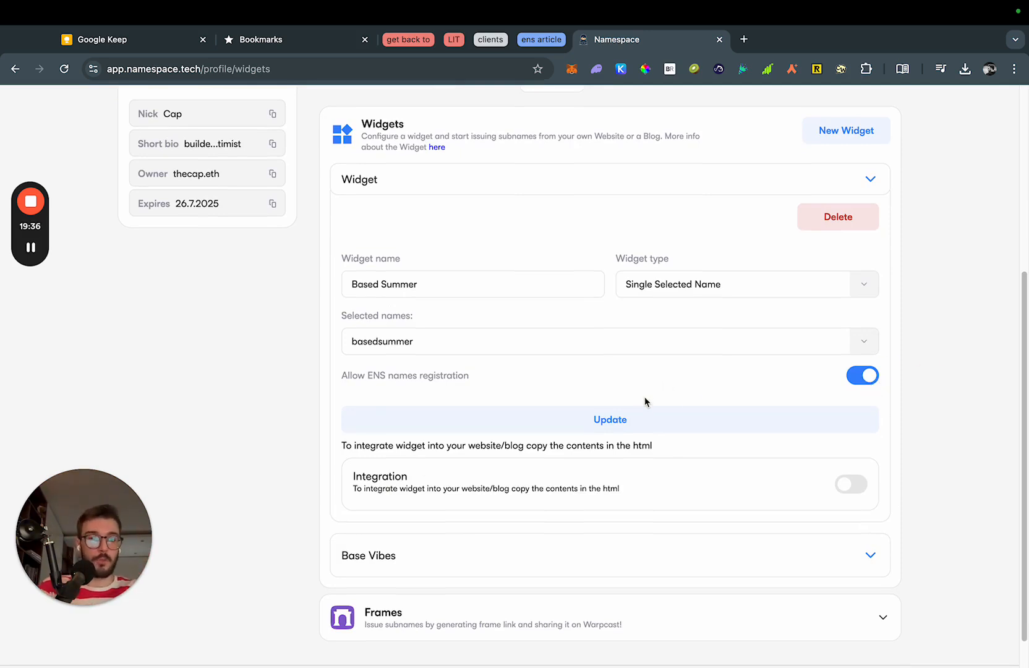
click(867, 377)
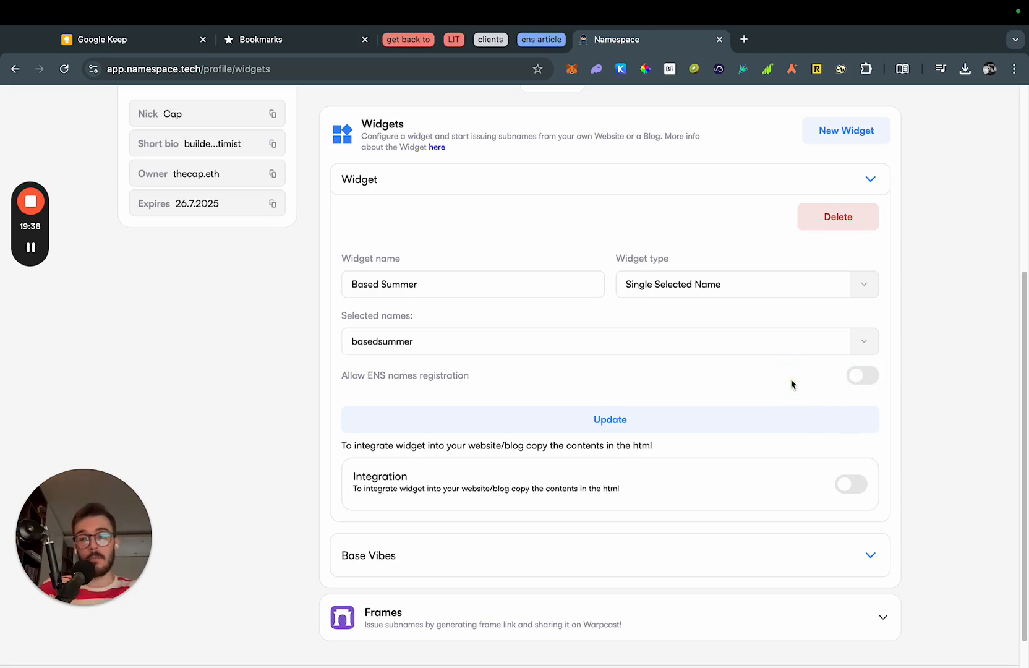
click(864, 377)
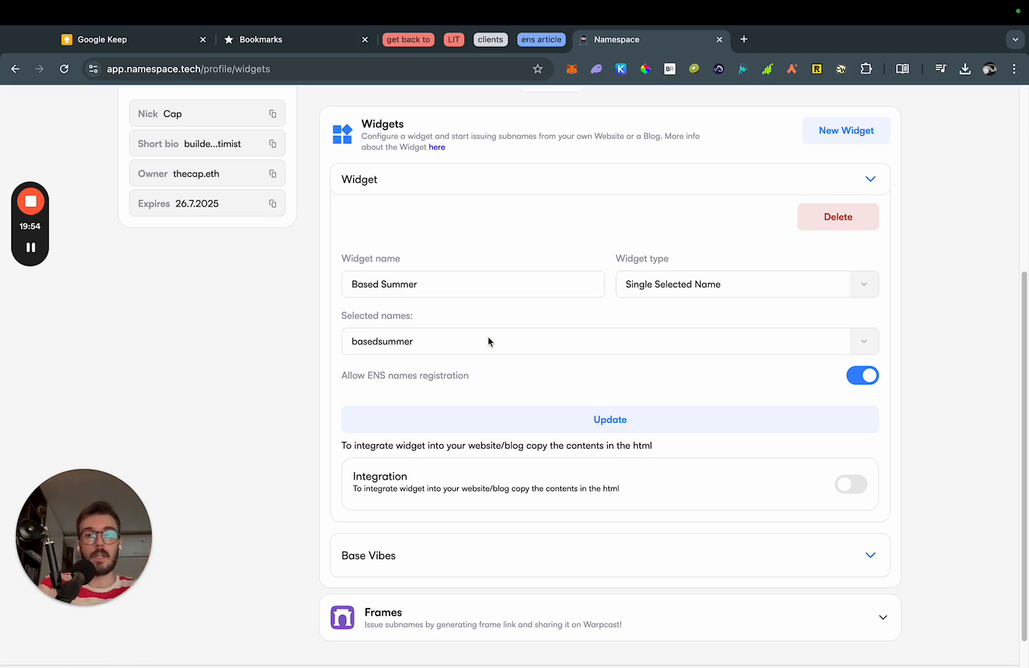
drag(357, 377, 598, 380)
click(598, 380)
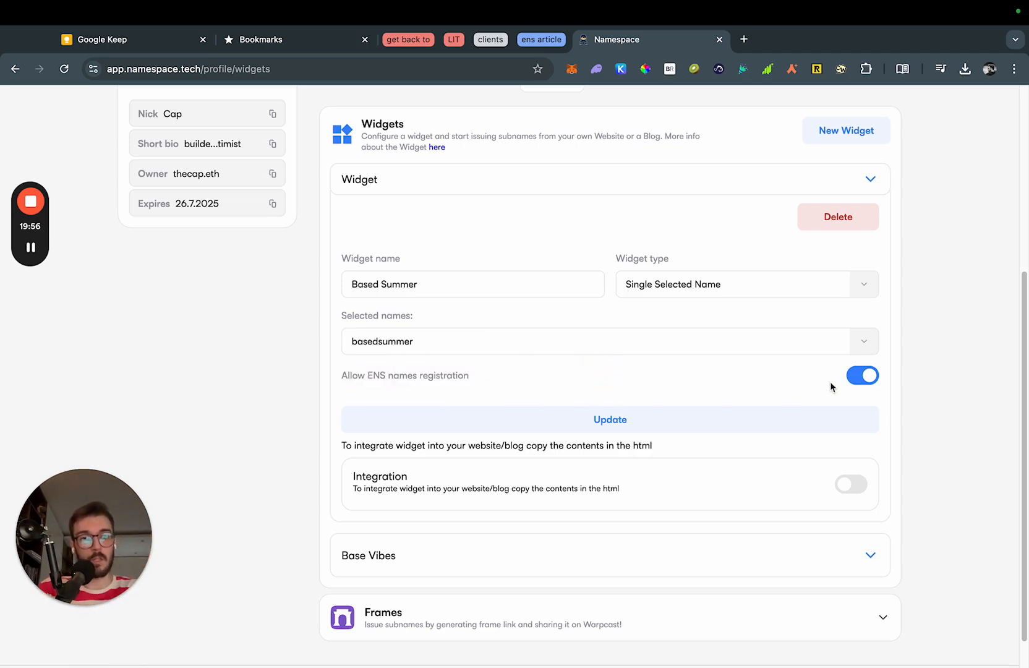
click(874, 381)
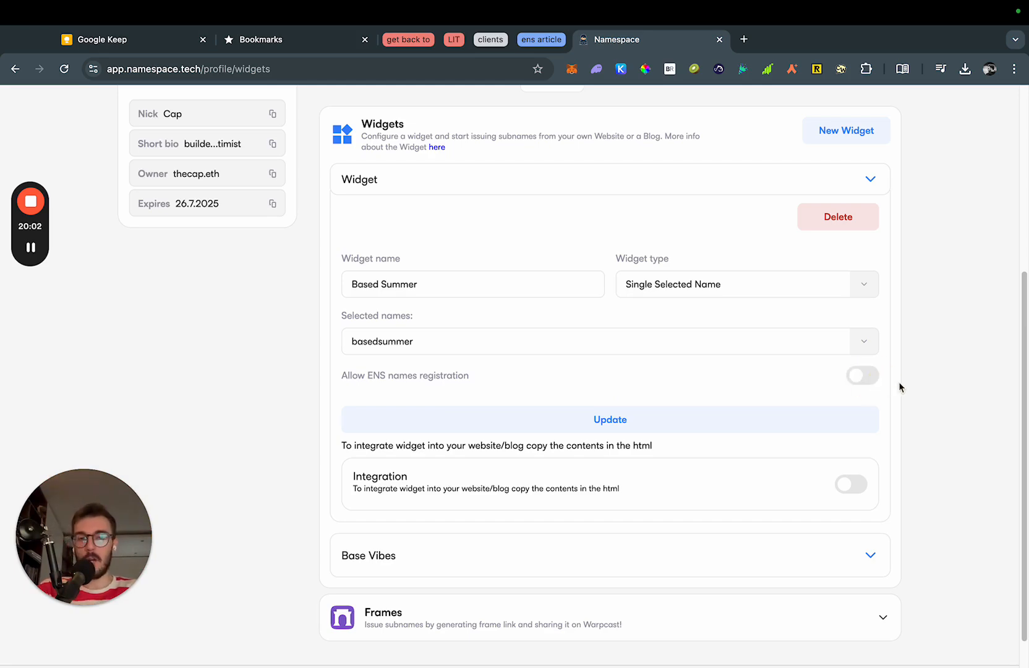
scroll(937, 388, down, 1)
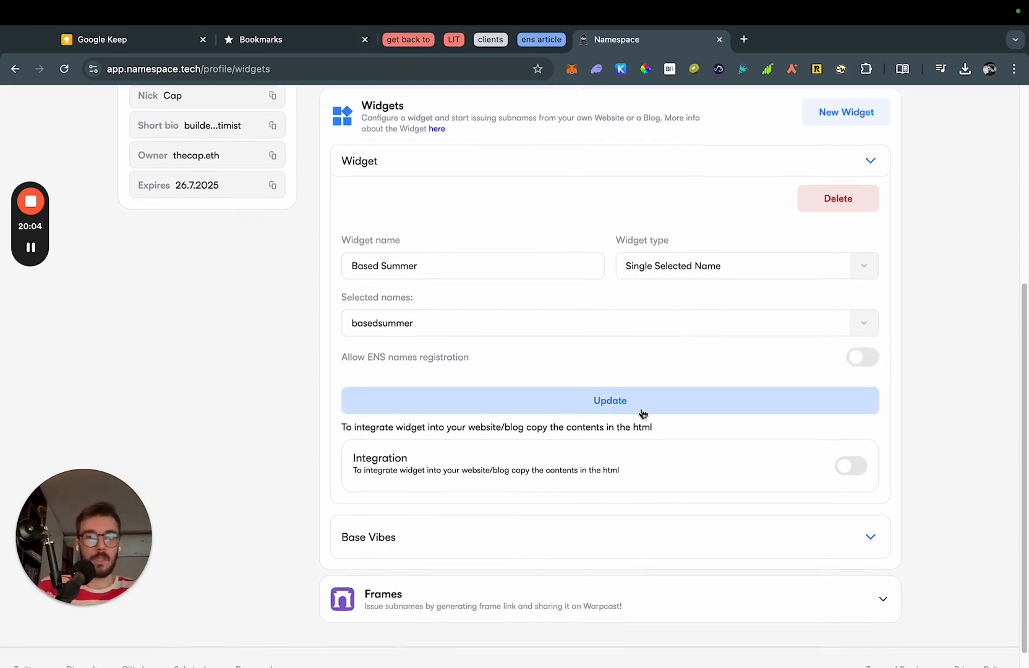
click(615, 414)
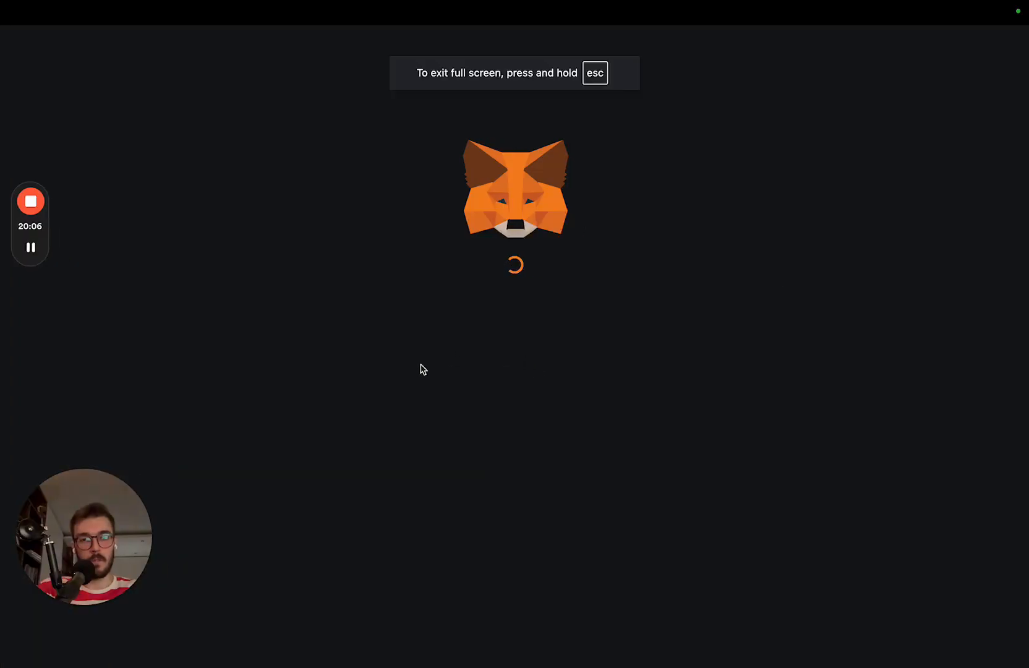
Sign in to save the widget, enable Integration, copy its embed script, and move to Webflow.
click(589, 536)
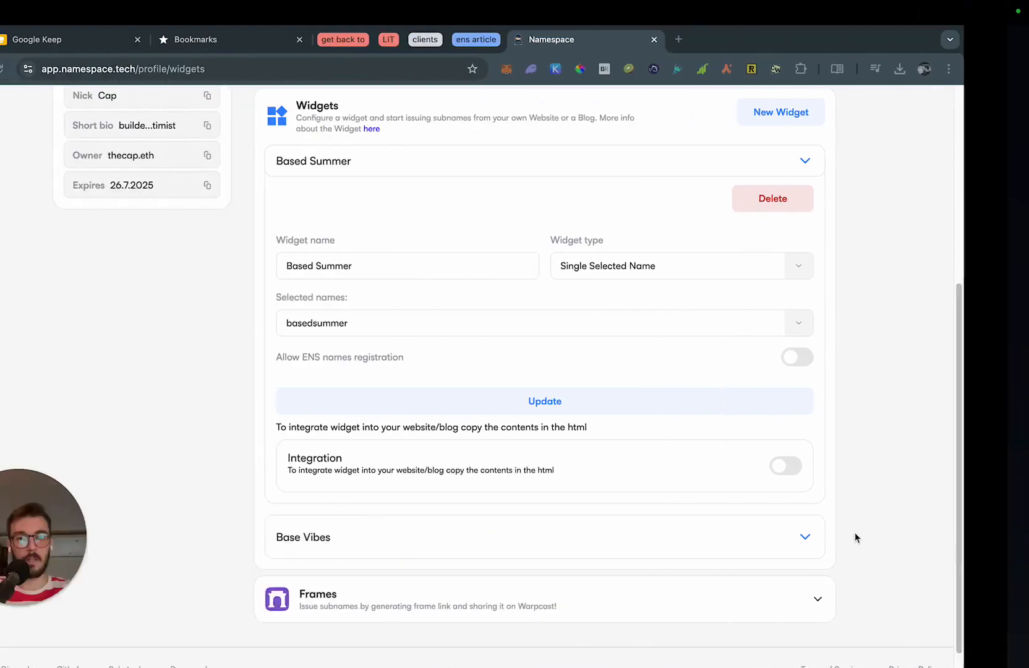
scroll(968, 446, down, 1)
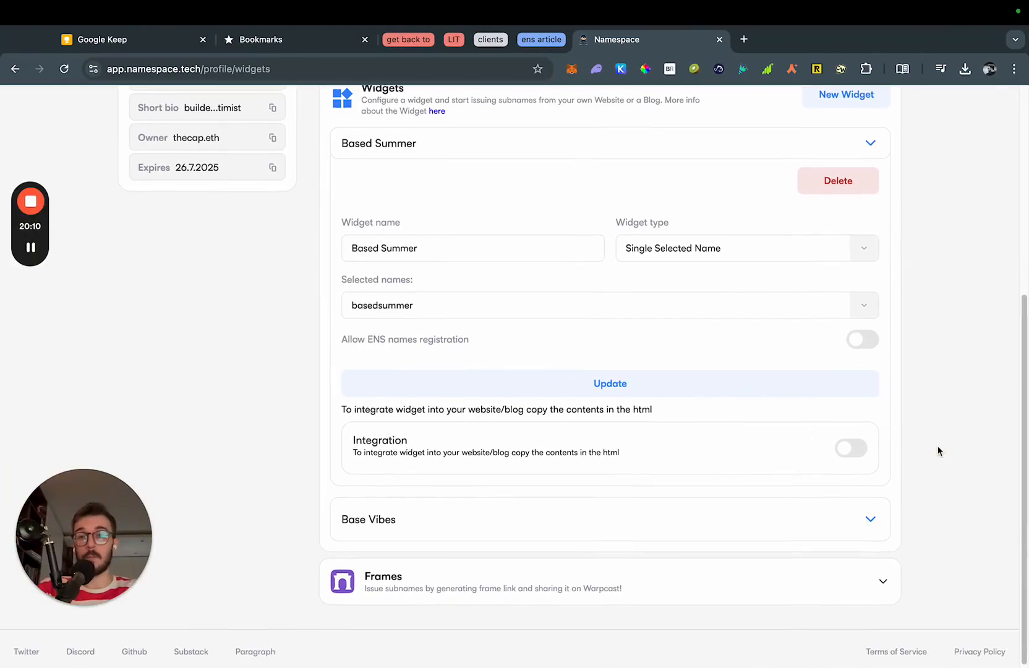
click(852, 446)
scroll(674, 464, down, 4)
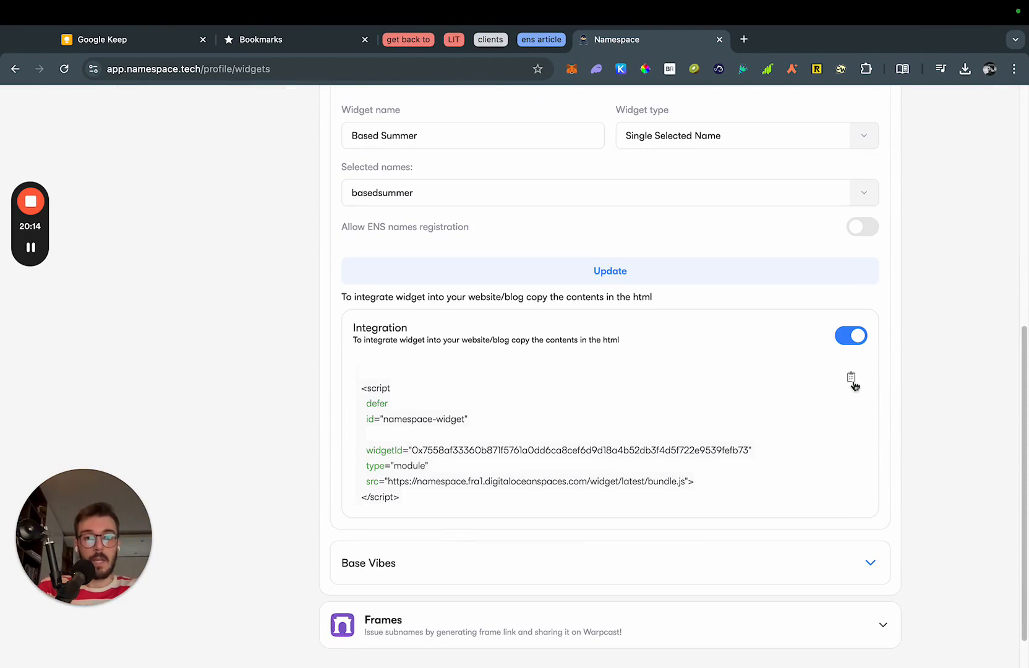
click(853, 381)
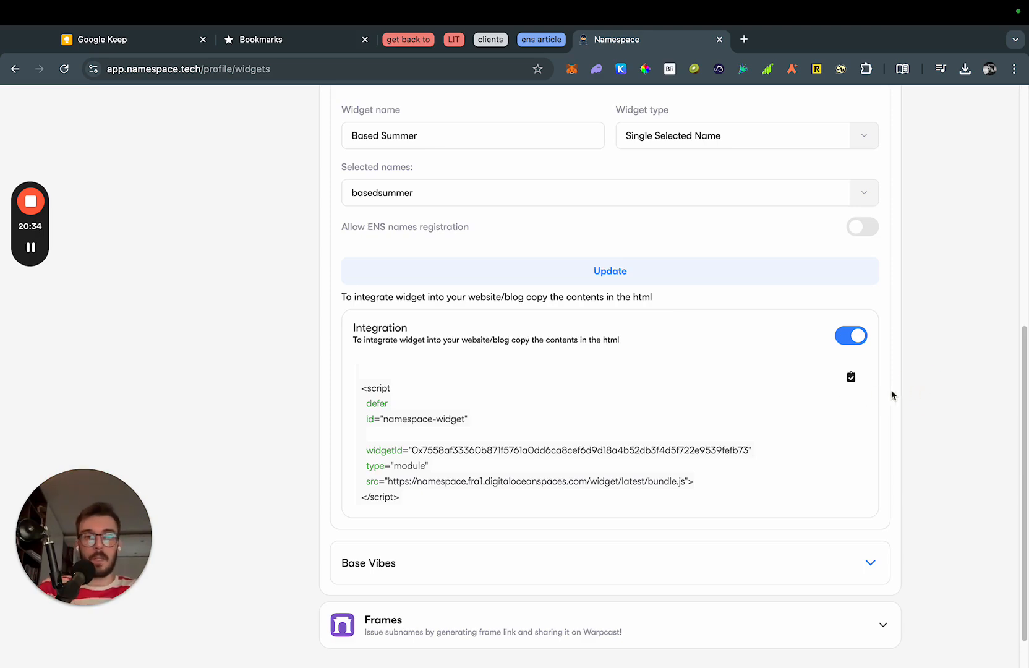
key(ctrl+Left)
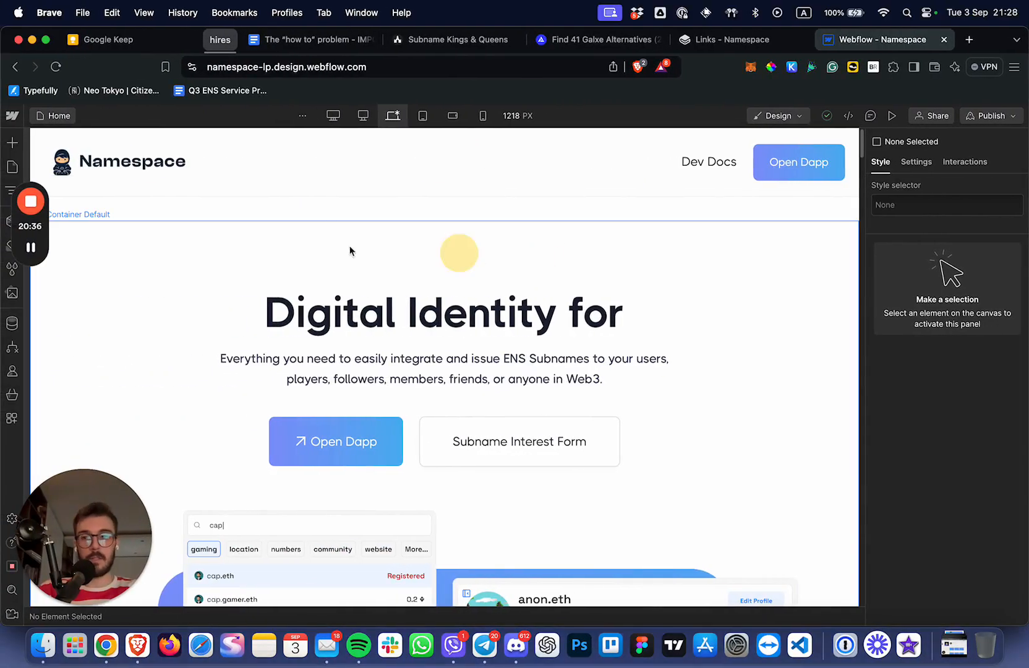
Replace the Home page's head custom code with the copied widget script and save.
click(13, 167)
click(167, 215)
scroll(372, 438, down, 15)
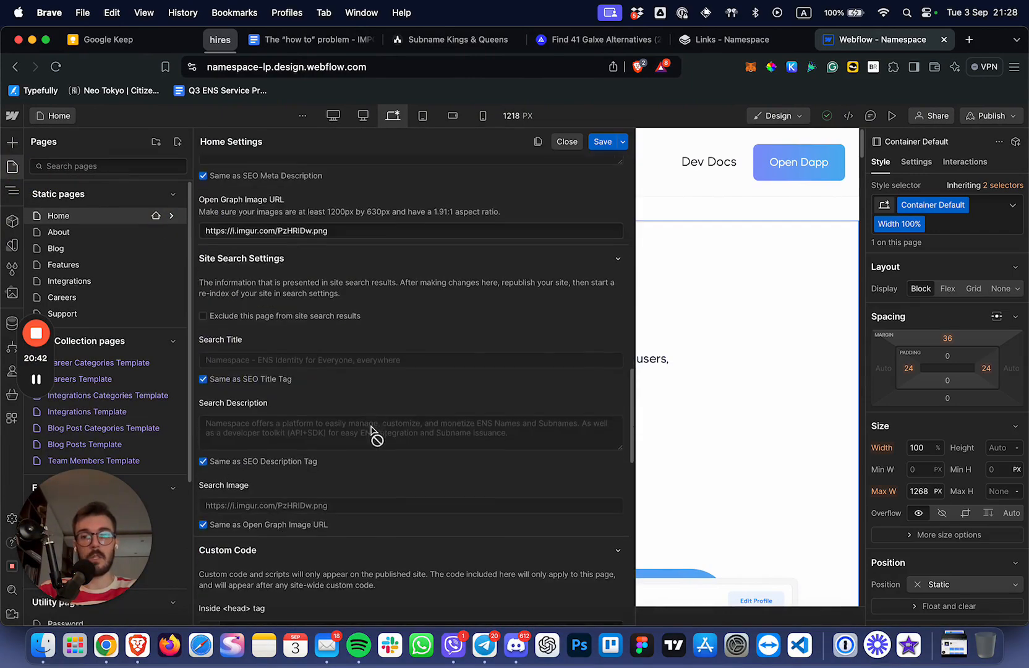
click(276, 443)
key(ctrl+a)
key(ctrl+v)
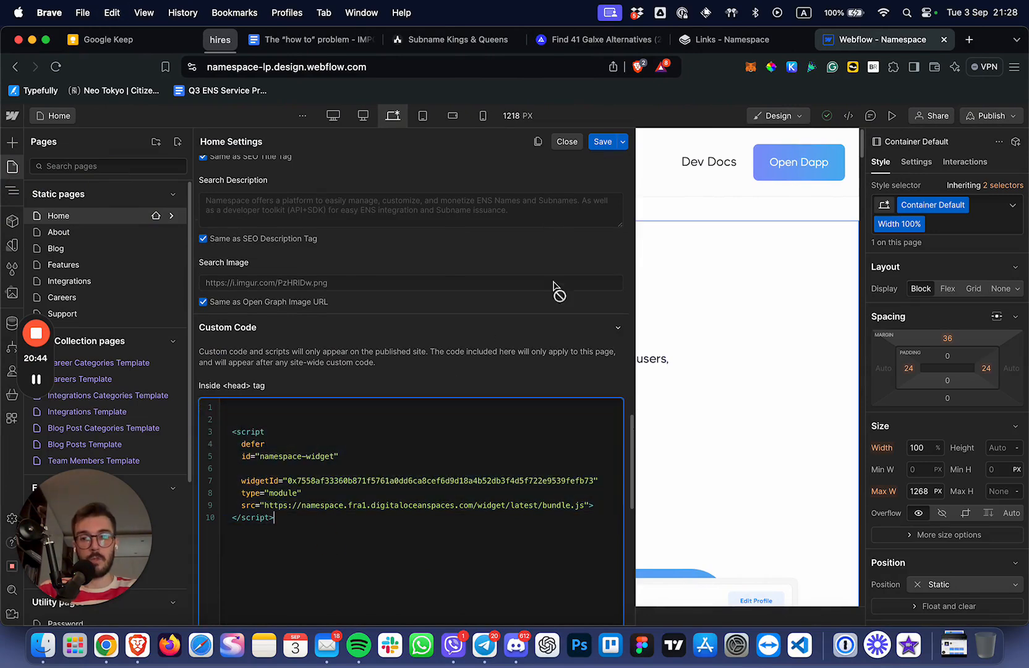
click(603, 142)
Publish the site to the namespace-lp.webflow.io staging domain.
click(981, 118)
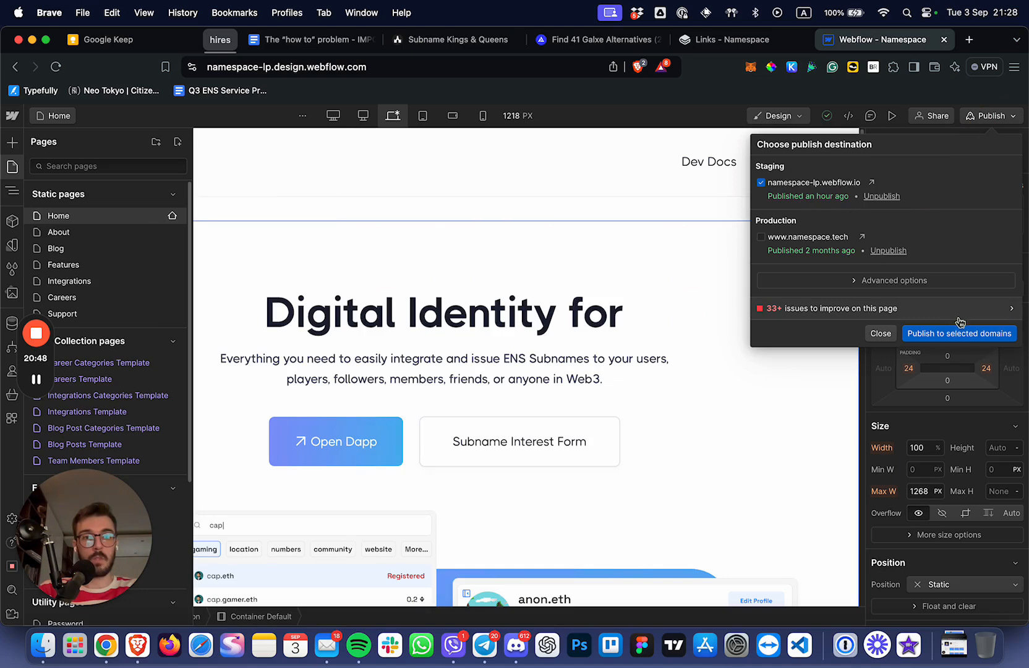
click(956, 337)
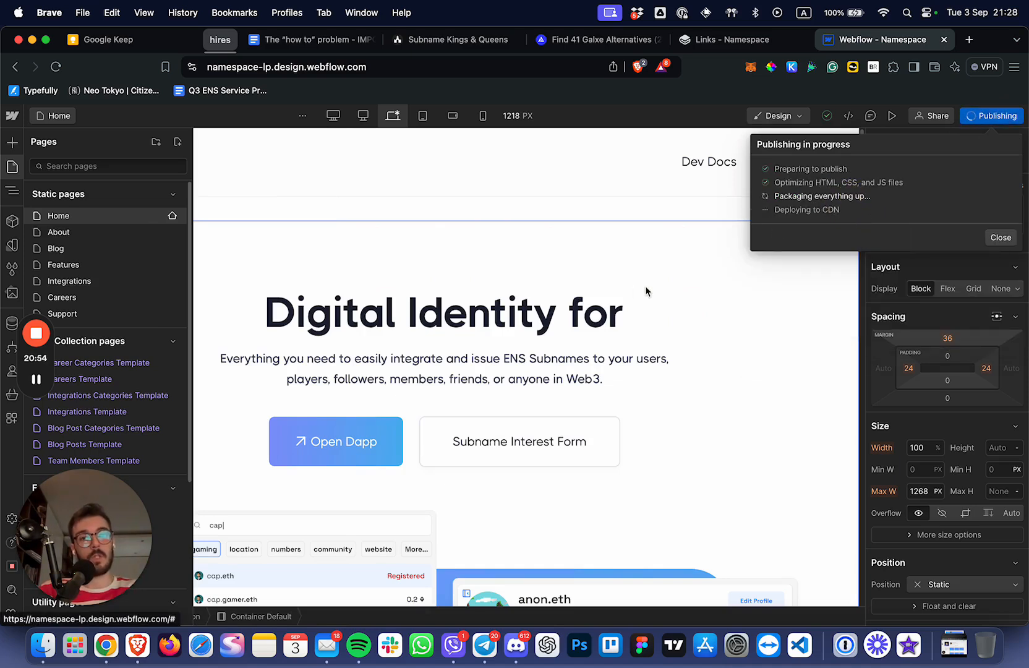
key(ctrl+Right)
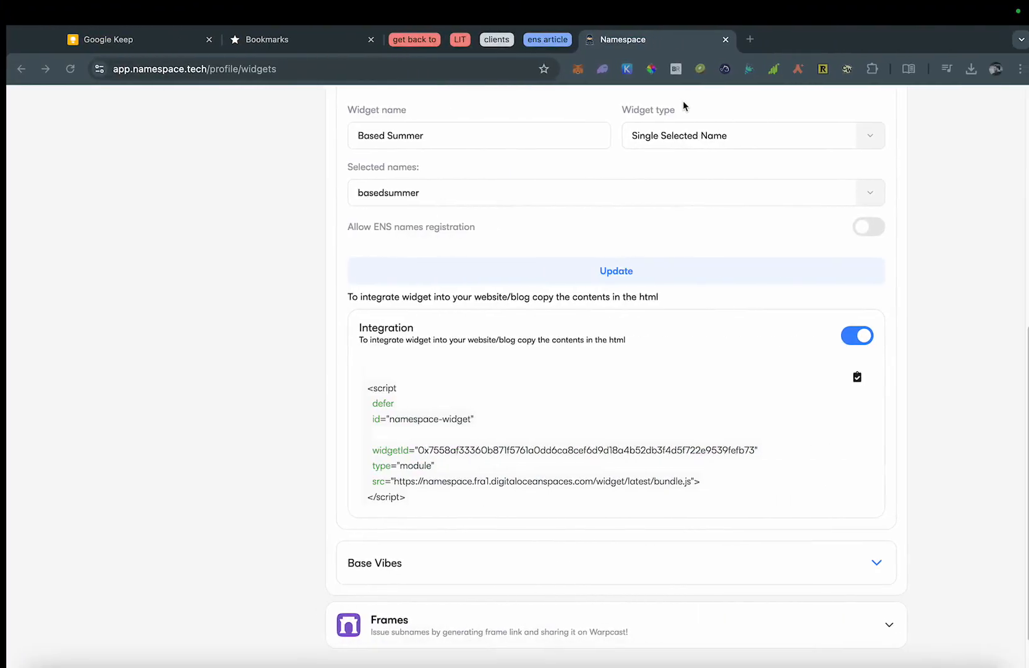
Load the published namespace-lp.webflow.io site and open its subname mint widget.
key(ctrl+t)
text(namespace-)
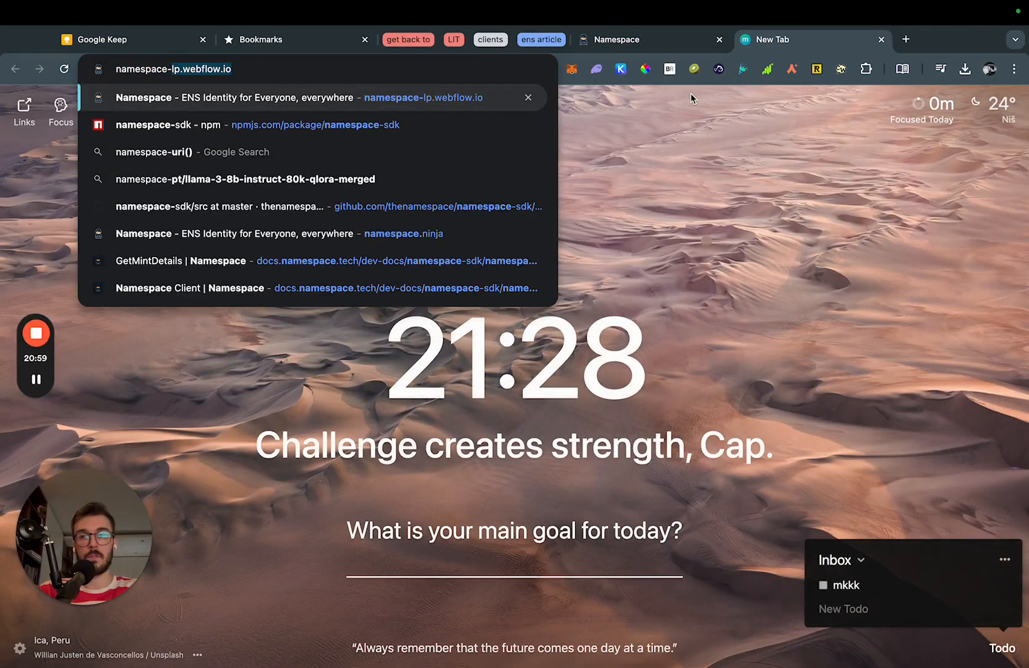
key(Return)
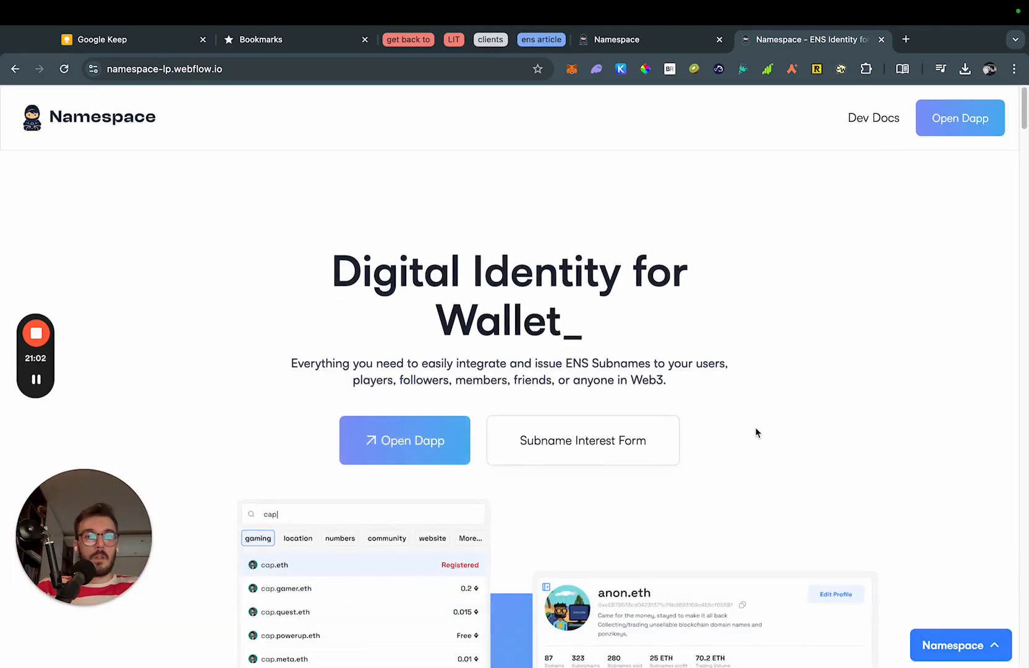
click(976, 651)
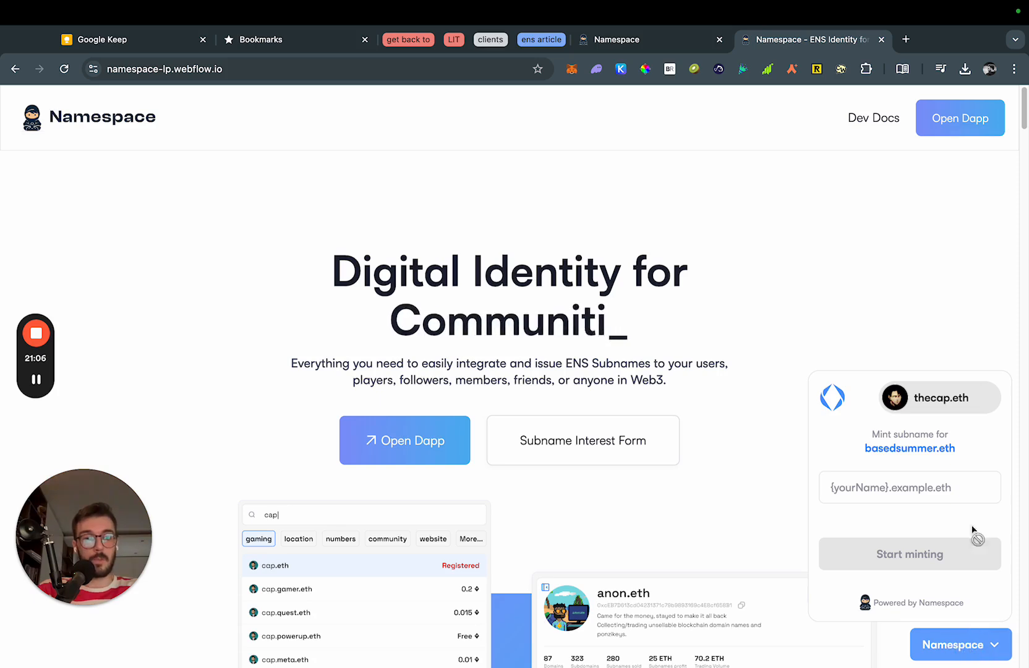
Try the reserved names cap, brian and john in the widget's name field.
click(912, 497)
double_click(938, 450)
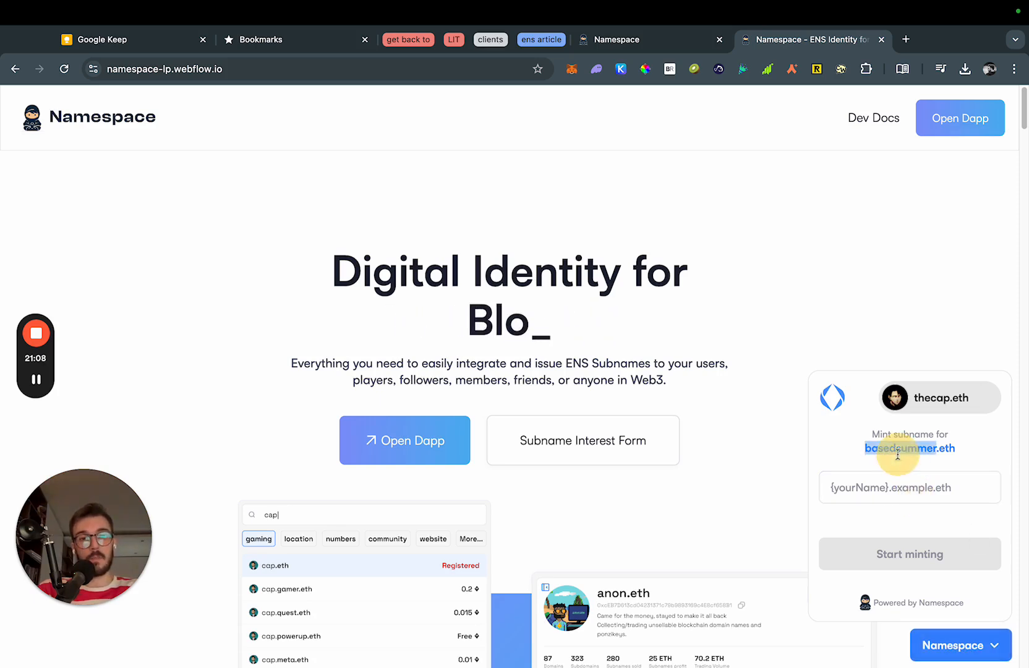
click(935, 450)
drag(873, 433, 953, 436)
click(934, 462)
double_click(899, 446)
click(937, 485)
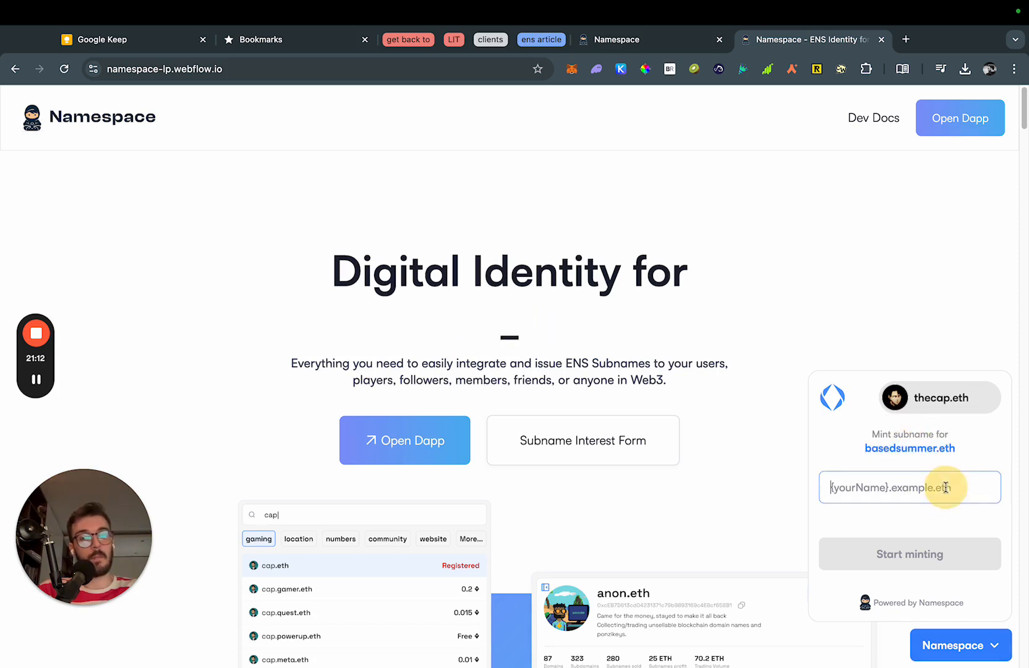
text(cap)
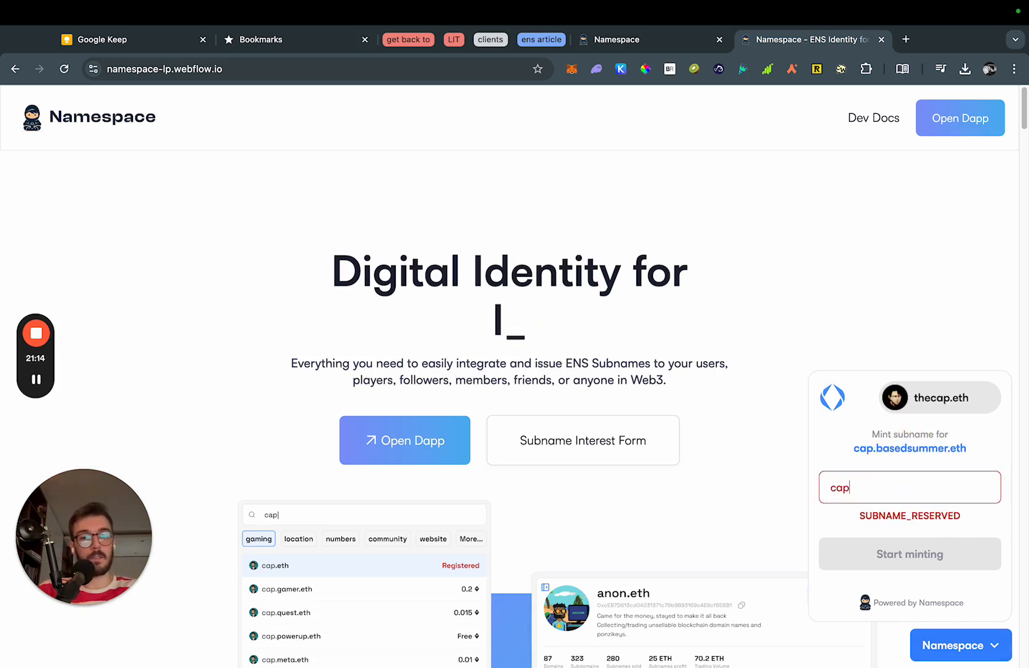
key(BackSpace)
key(BackSpace)
key(BackSpace)
text(brian)
key(BackSpace)
key(BackSpace)
key(BackSpace)
key(BackSpace)
key(BackSpace)
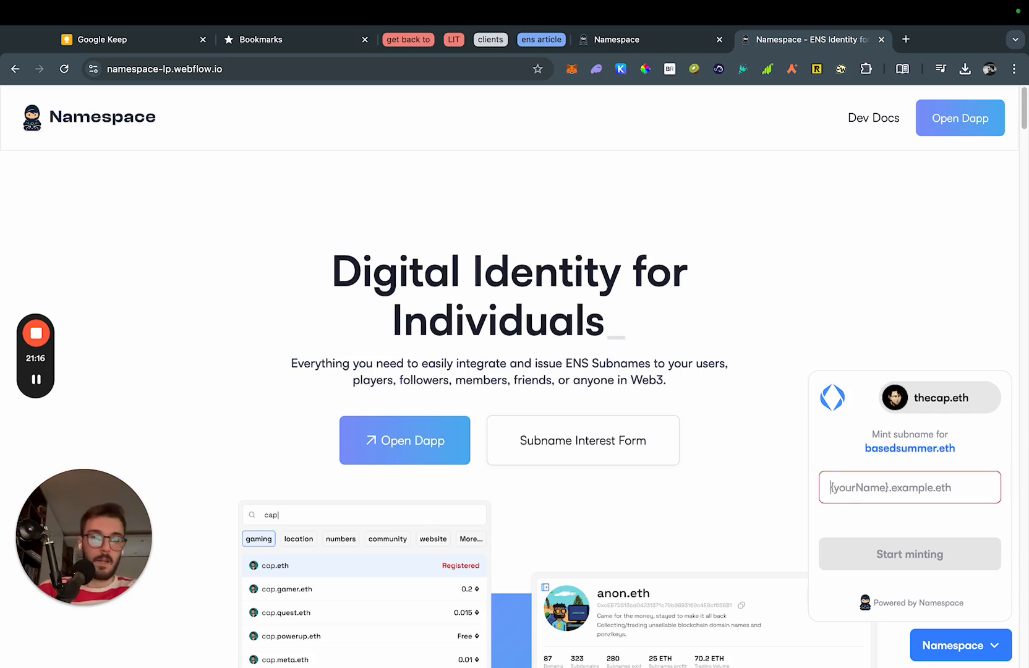
text(john)
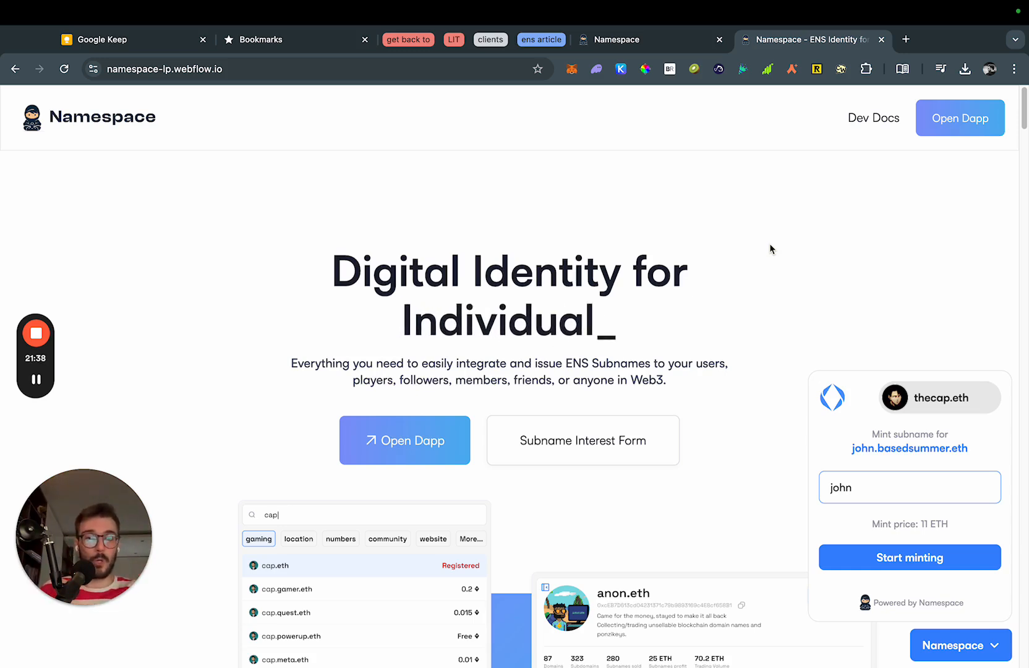
Test 'email' and an emoji name, then enter anothertest as the subname.
double_click(898, 494)
key(BackSpace)
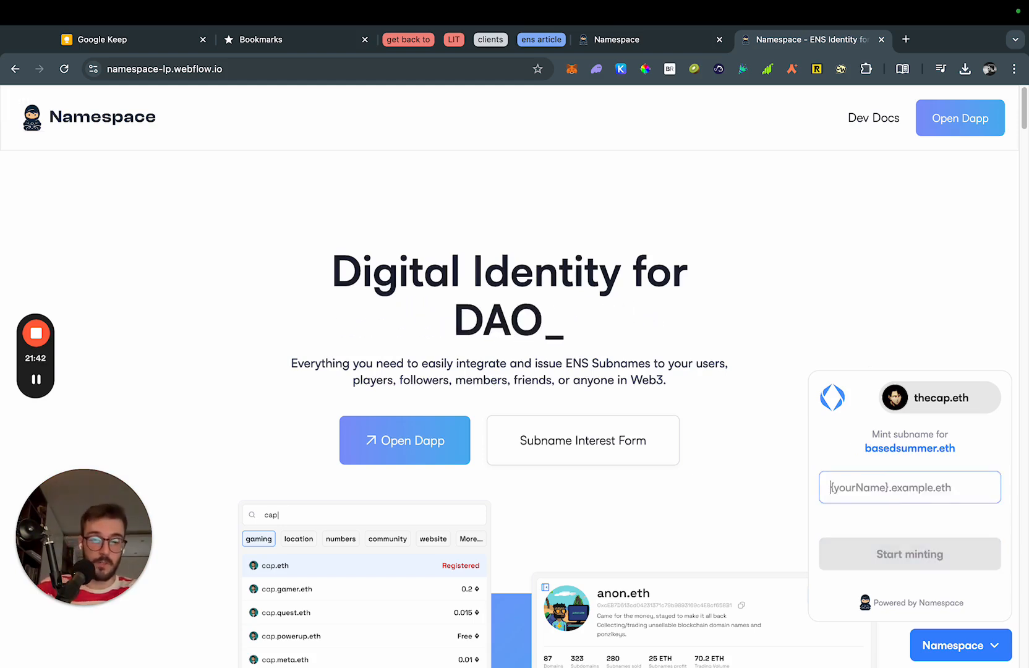
text(email)
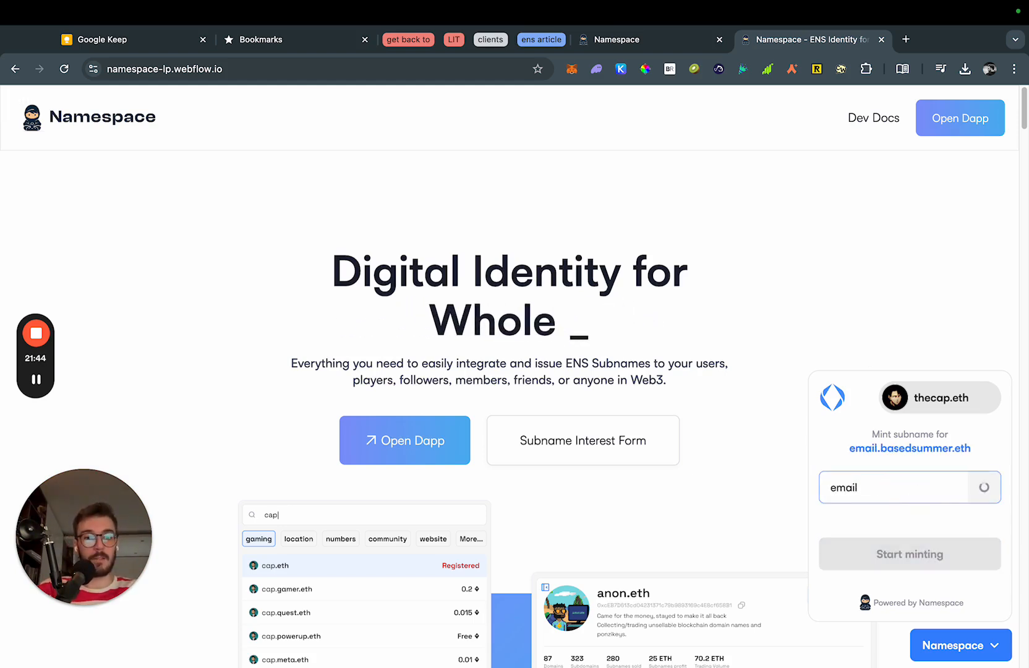
key(BackSpace)
key(BackSpace)
key(BackSpace)
key(BackSpace)
key(BackSpace)
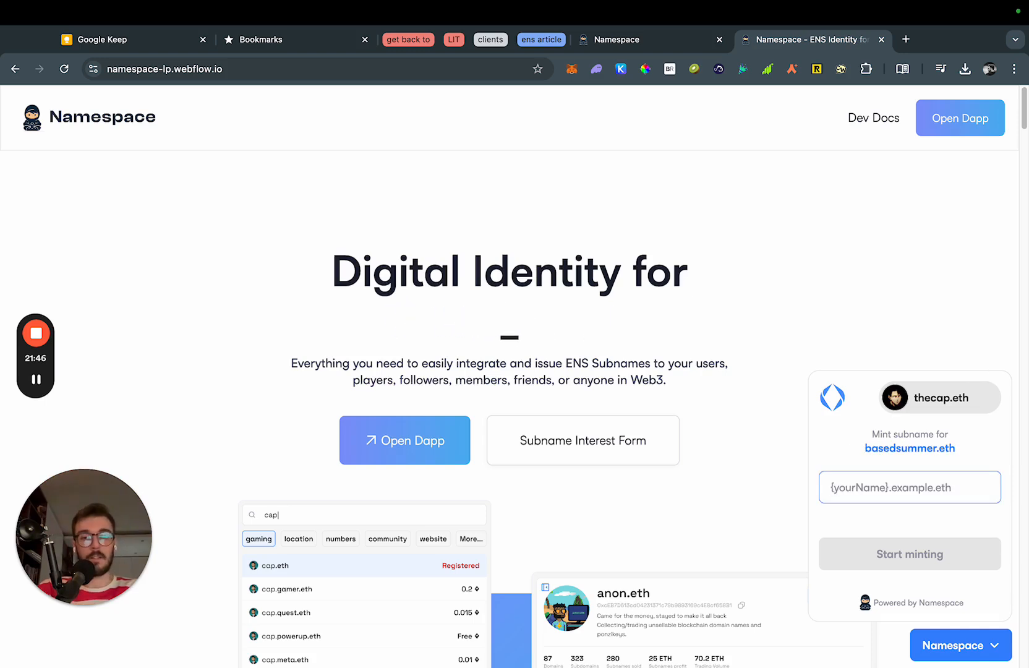
key(ctrl+super+space)
text(5)
key(BackSpace)
key(Return)
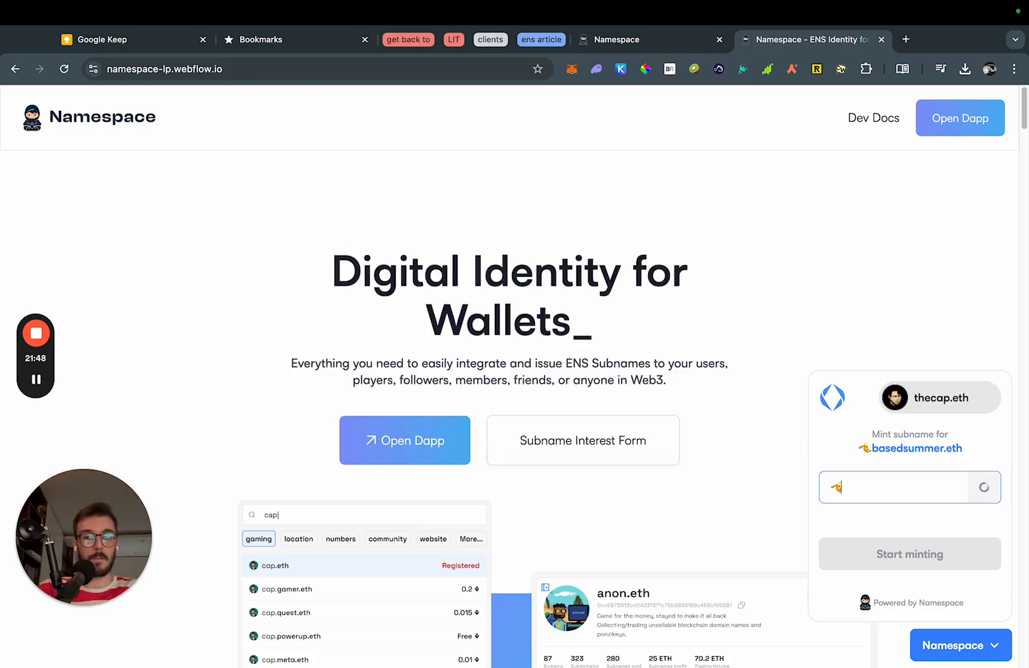
text(asd)
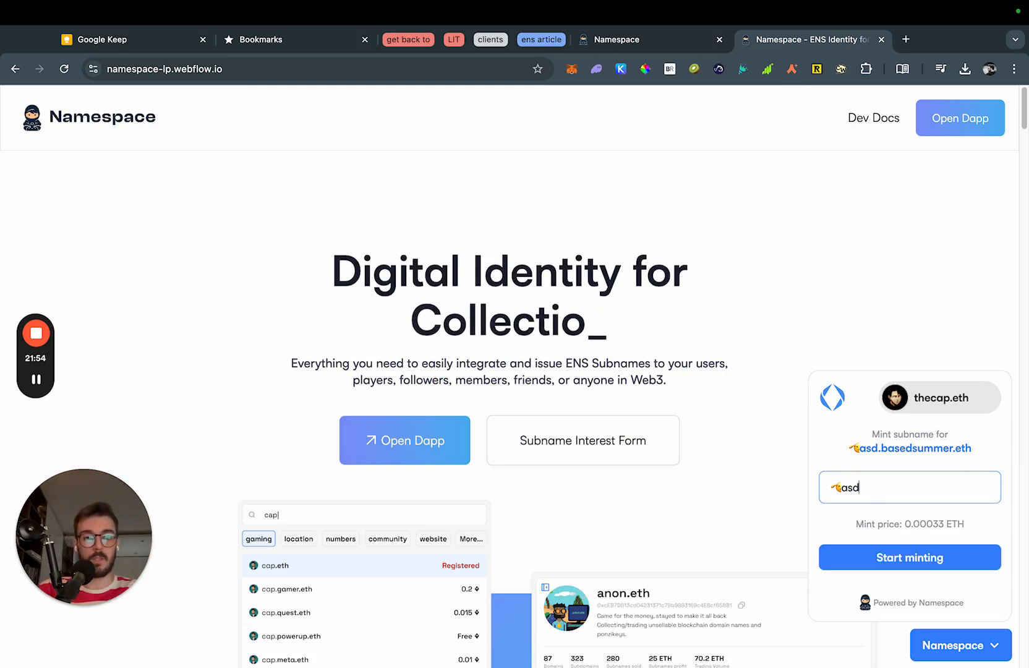
key(super+a)
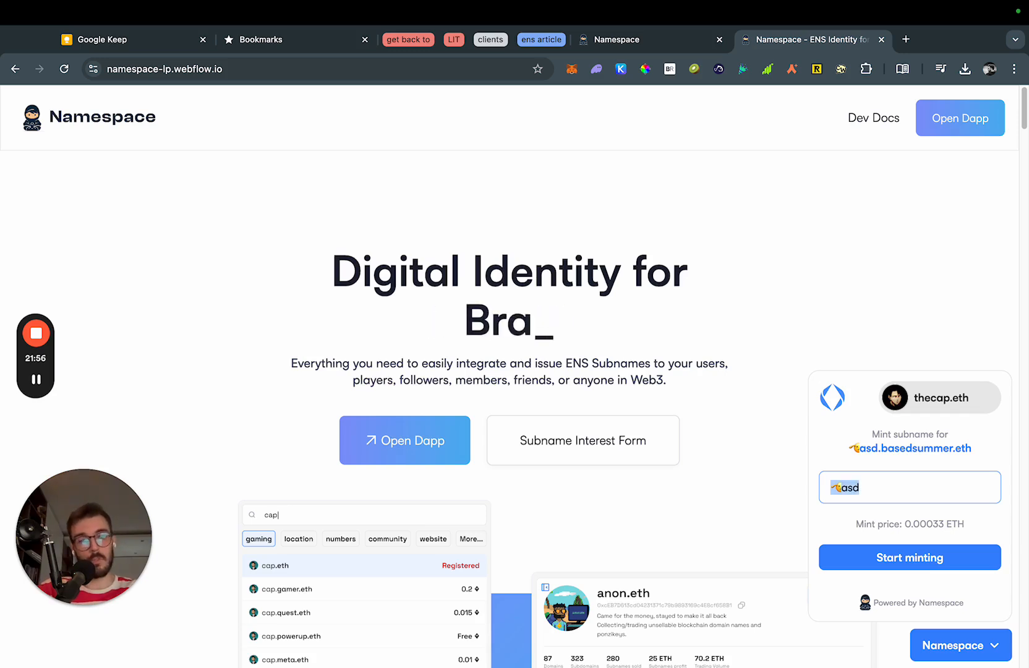
key(BackSpace)
click(891, 489)
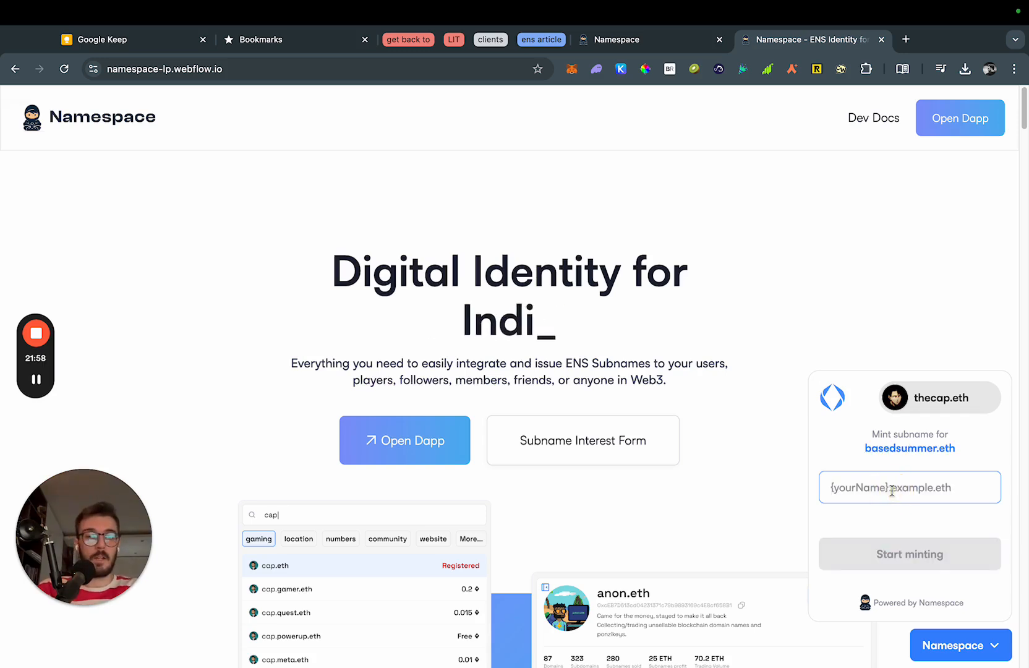
text(anothertest)
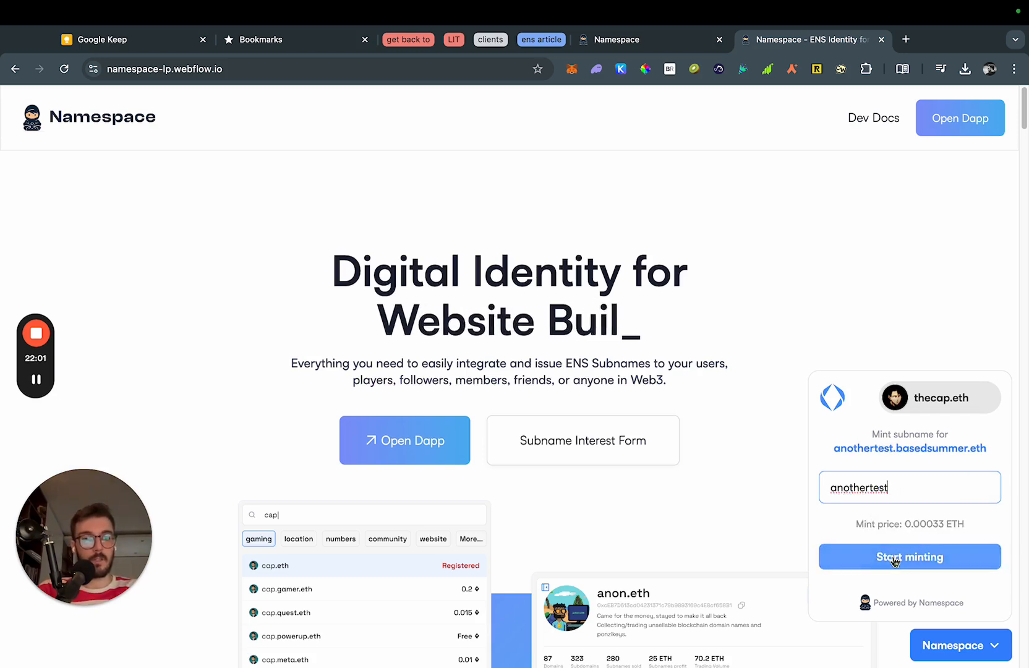
Mint anothertest.basedsummer.eth with its address record set, approving the 0.00033 ETH MetaMask transaction.
click(958, 557)
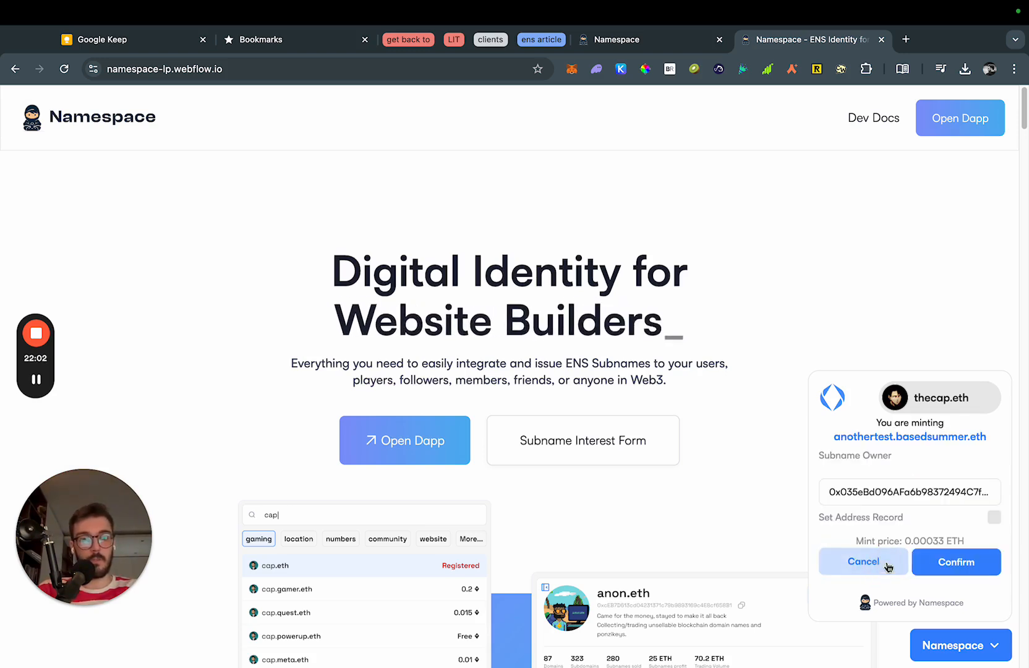
double_click(909, 495)
click(908, 508)
click(970, 522)
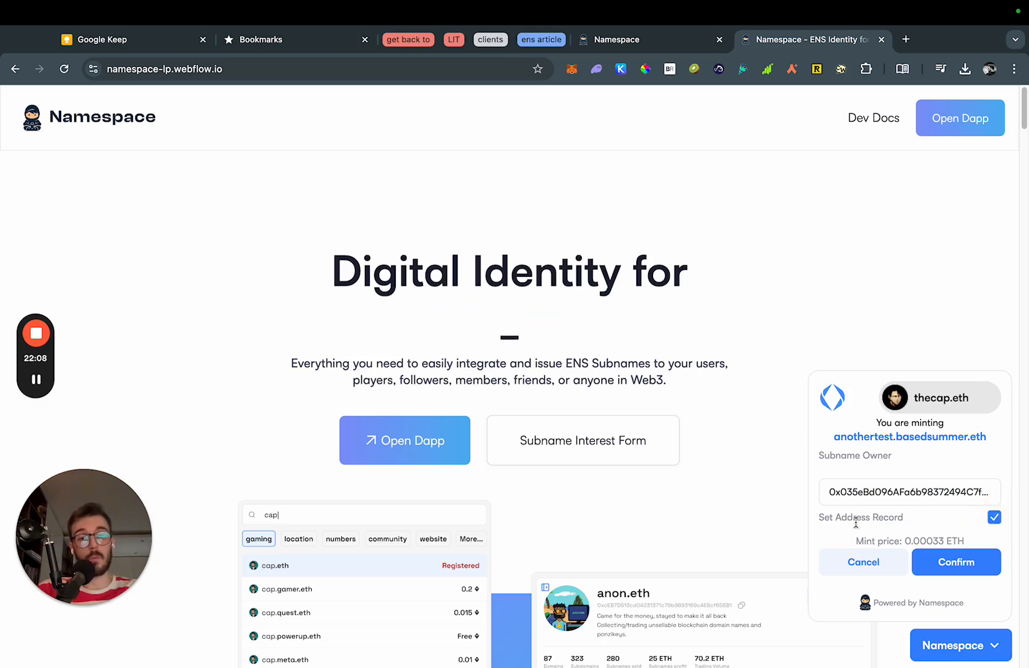
click(970, 568)
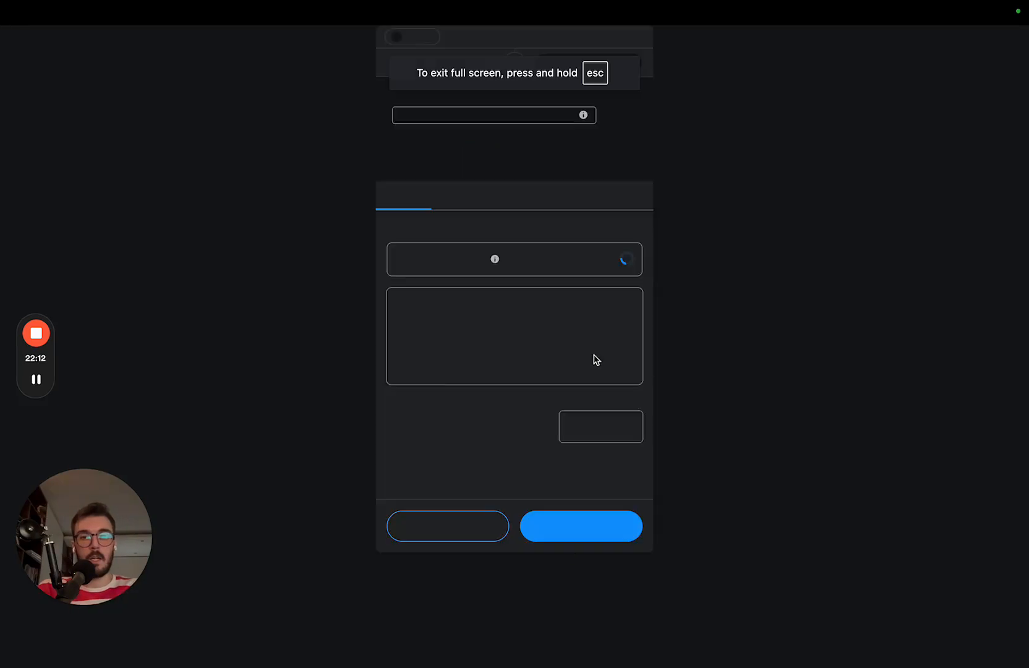
click(608, 530)
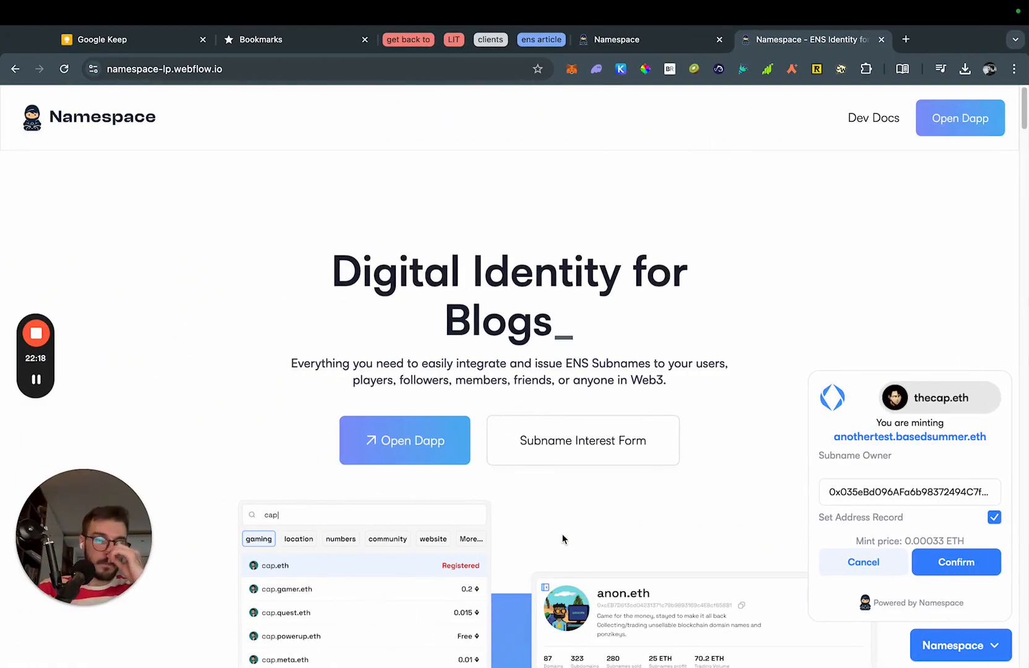
click(960, 563)
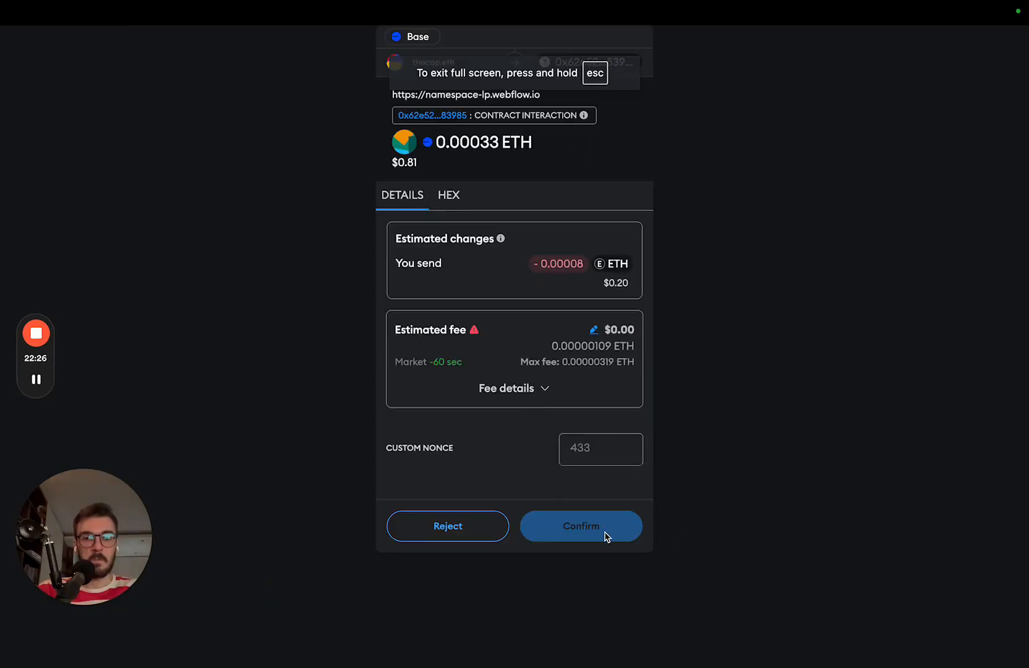
click(609, 532)
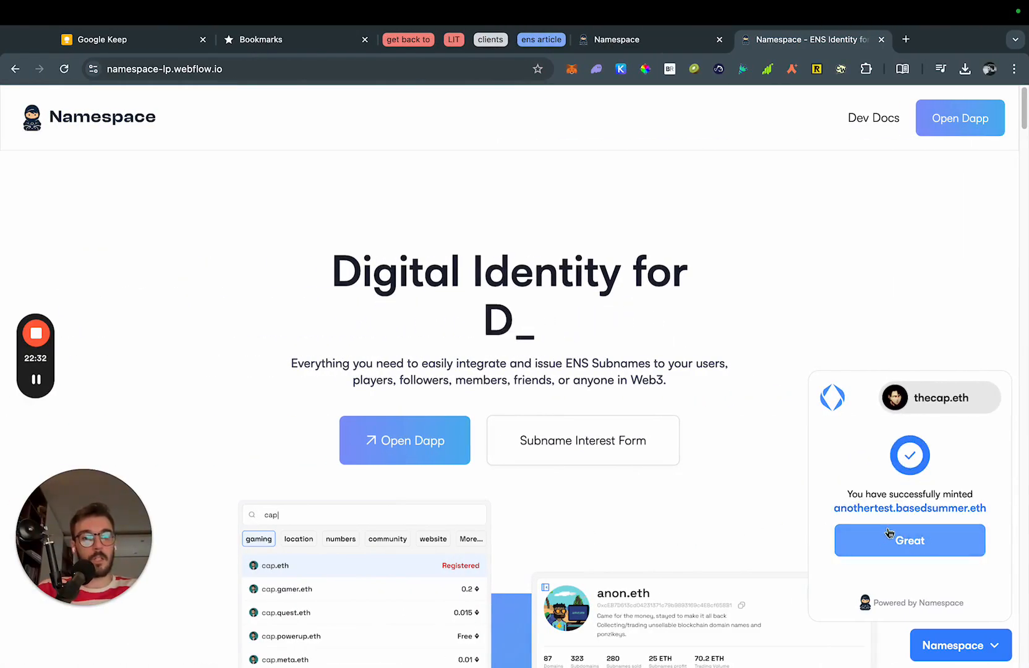
Acknowledge the successful mint and open basedsummer.eth in the Namespace app.
click(940, 549)
click(722, 425)
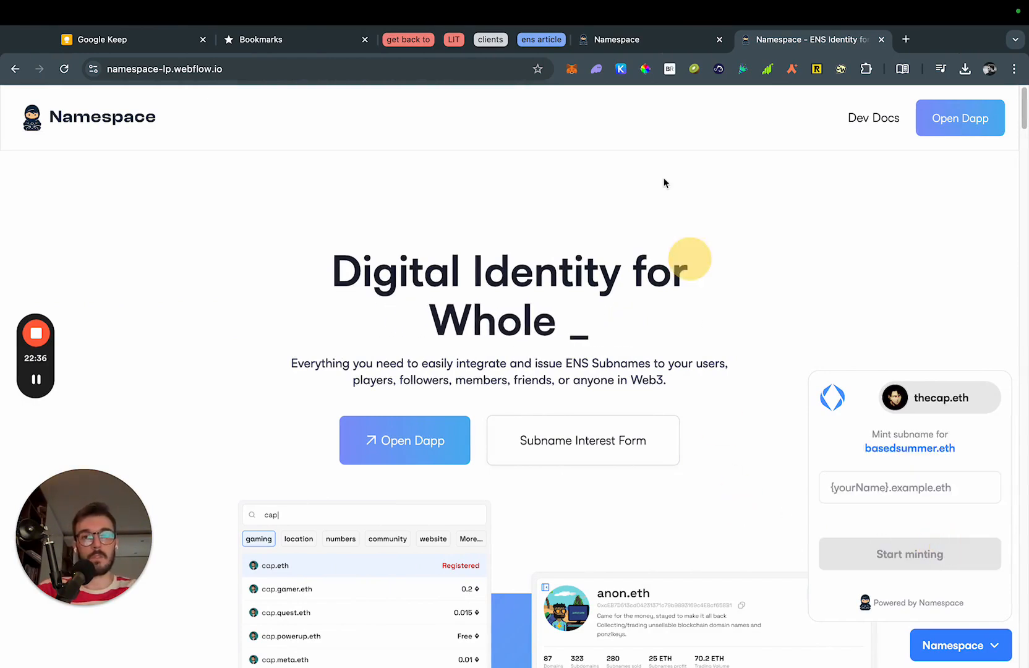
click(640, 48)
scroll(502, 186, up, 7)
click(373, 121)
text(basedsummer)
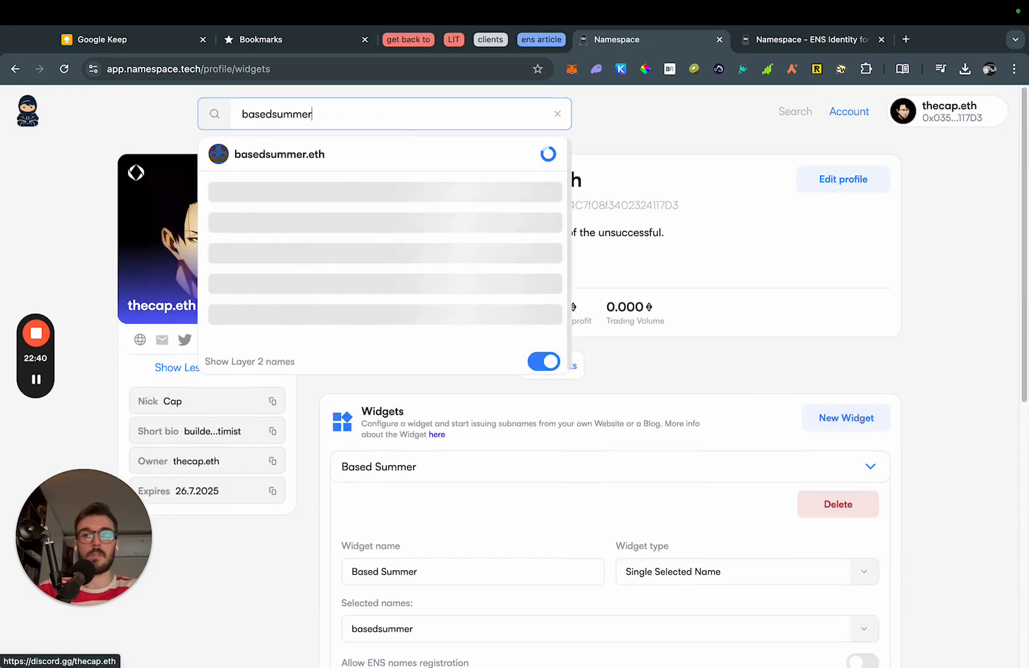
text(.eth)
click(319, 161)
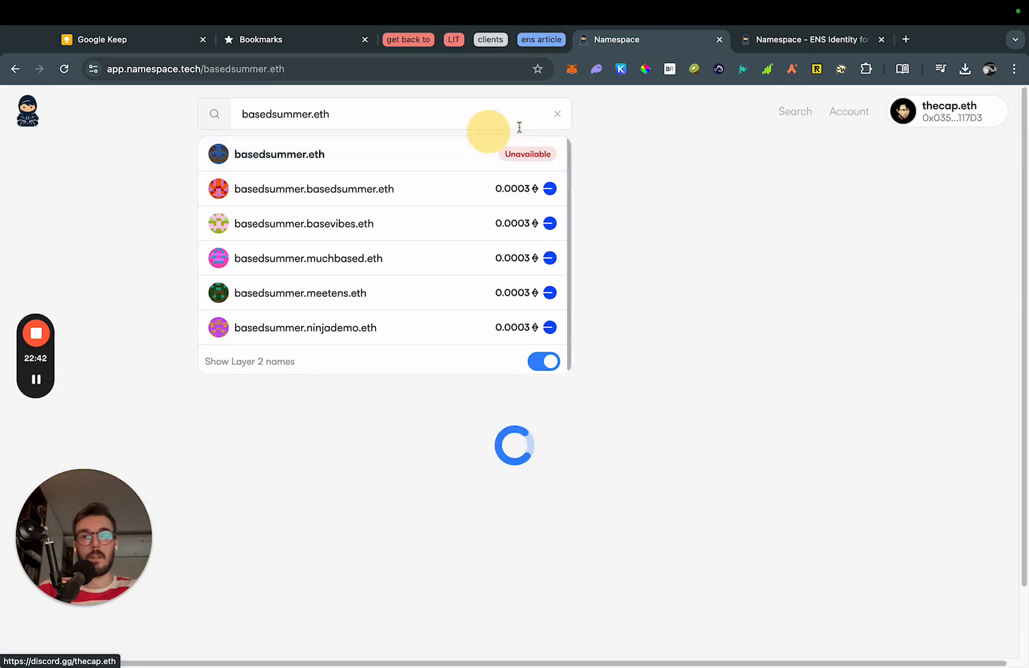
Review its two minted subnames, then start a new tab toward docs.namespace.tech.
click(559, 114)
scroll(764, 426, down, 4)
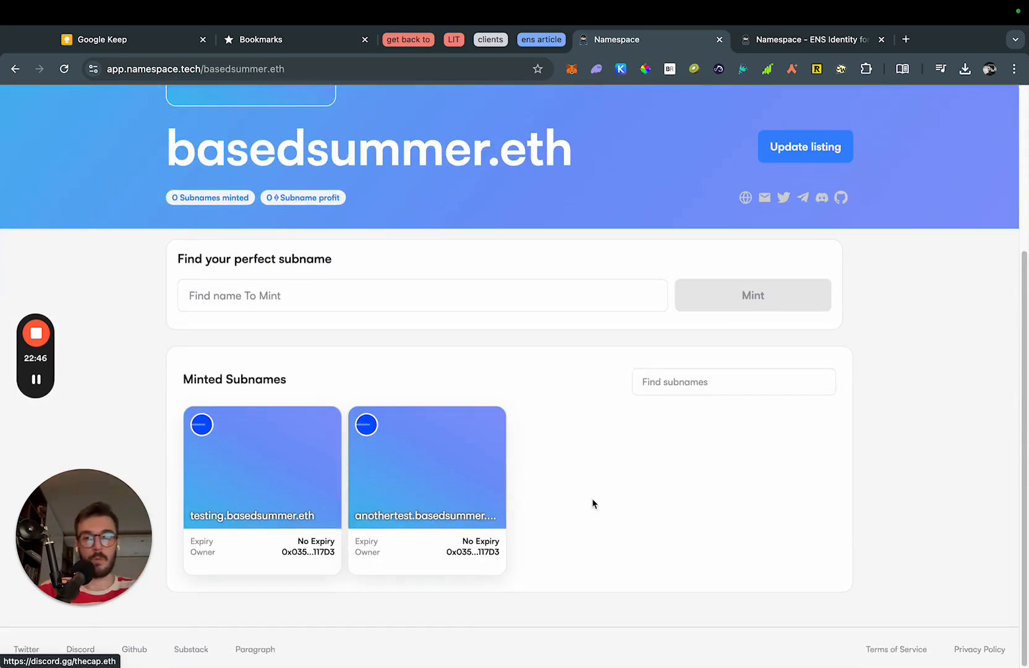
scroll(594, 497, up, 4)
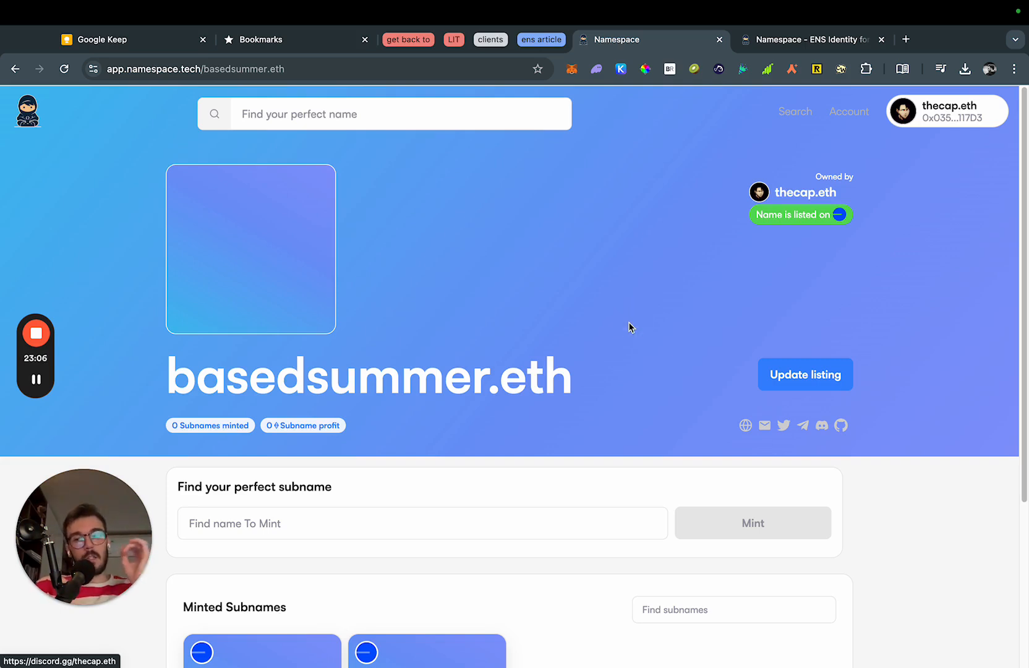
key(ctrl+t)
text(docs)
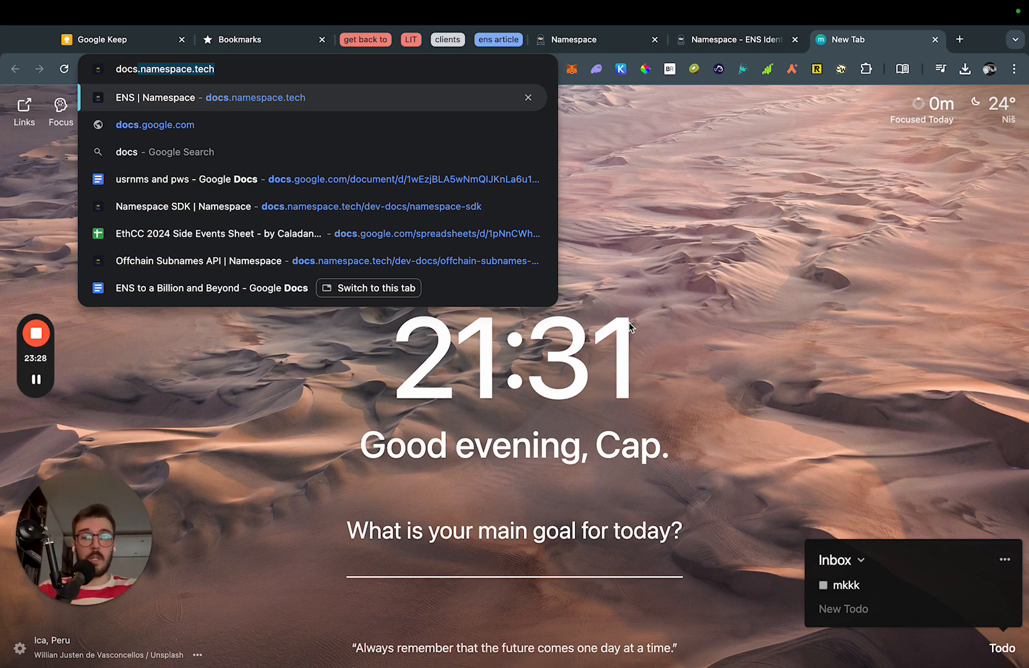
Load docs.namespace.tech and scroll the sidebar toward the Namespace SDK entry under Dev Docs.
key(Return)
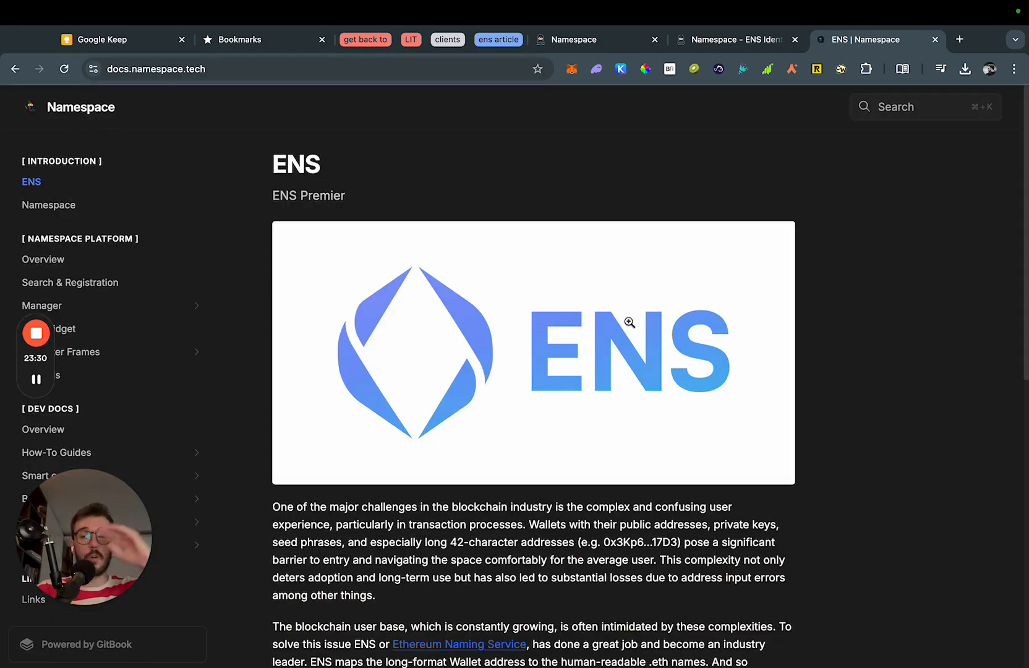
drag(93, 555, 955, 555)
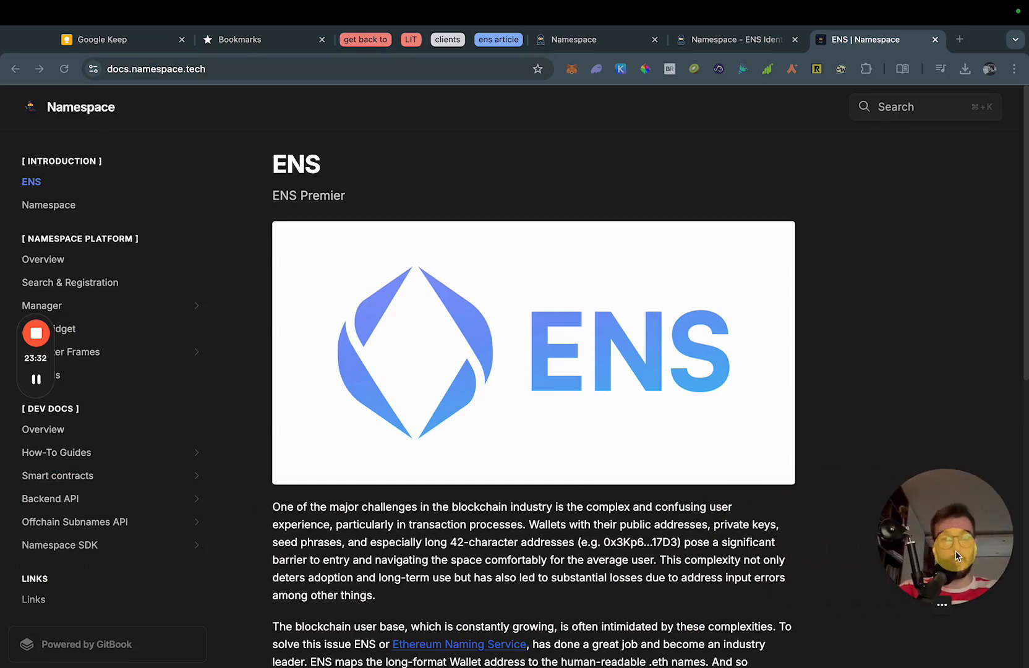
drag(39, 356, 1009, 263)
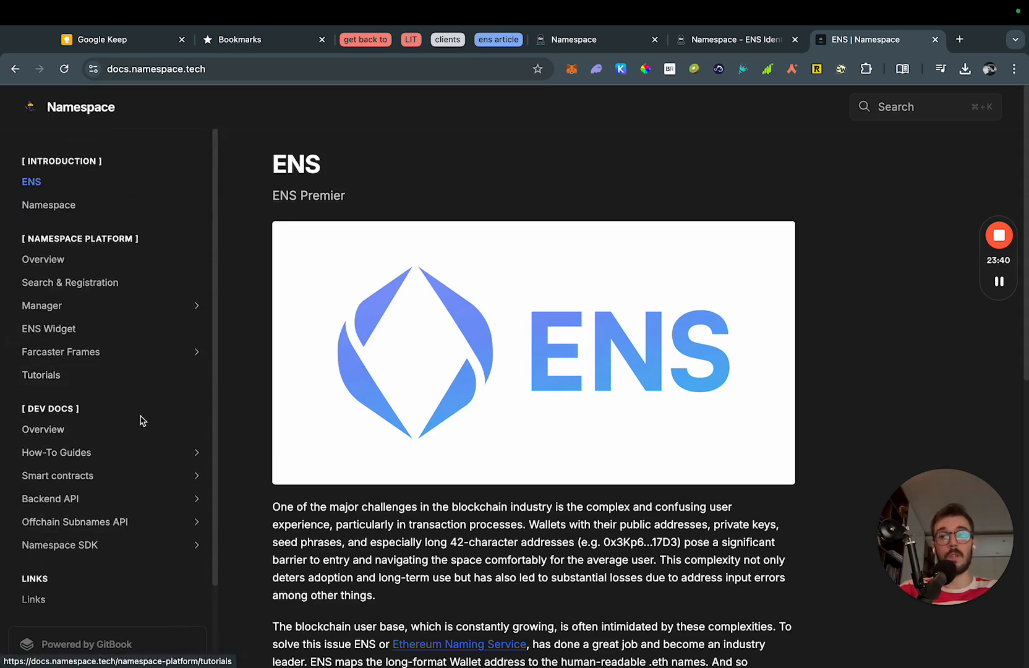
scroll(138, 423, down, 3)
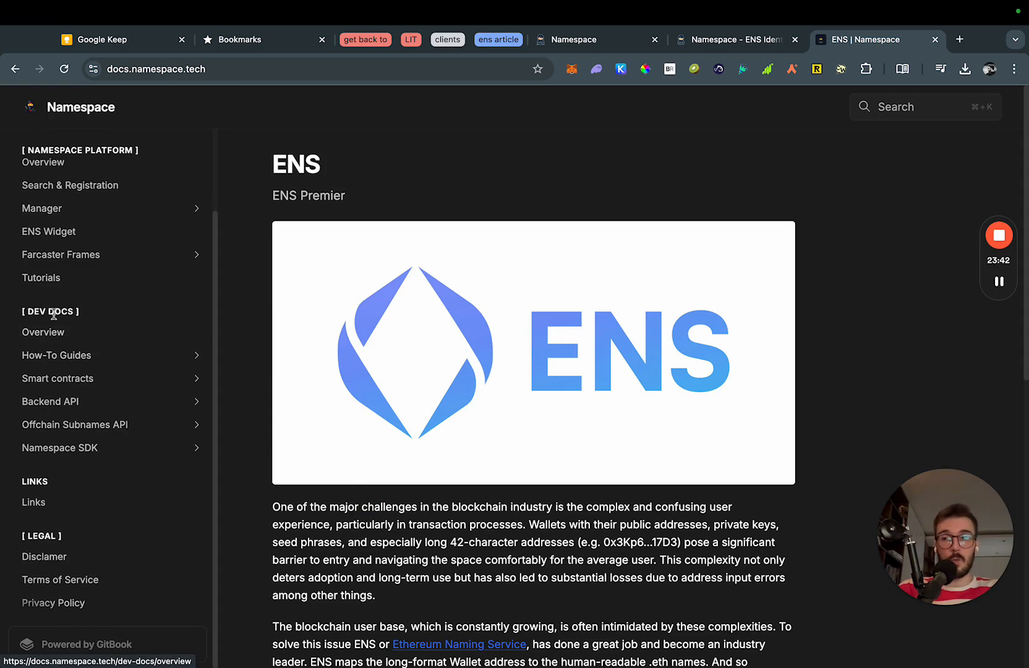
Open the Namespace SDK page and its Installation page.
click(121, 452)
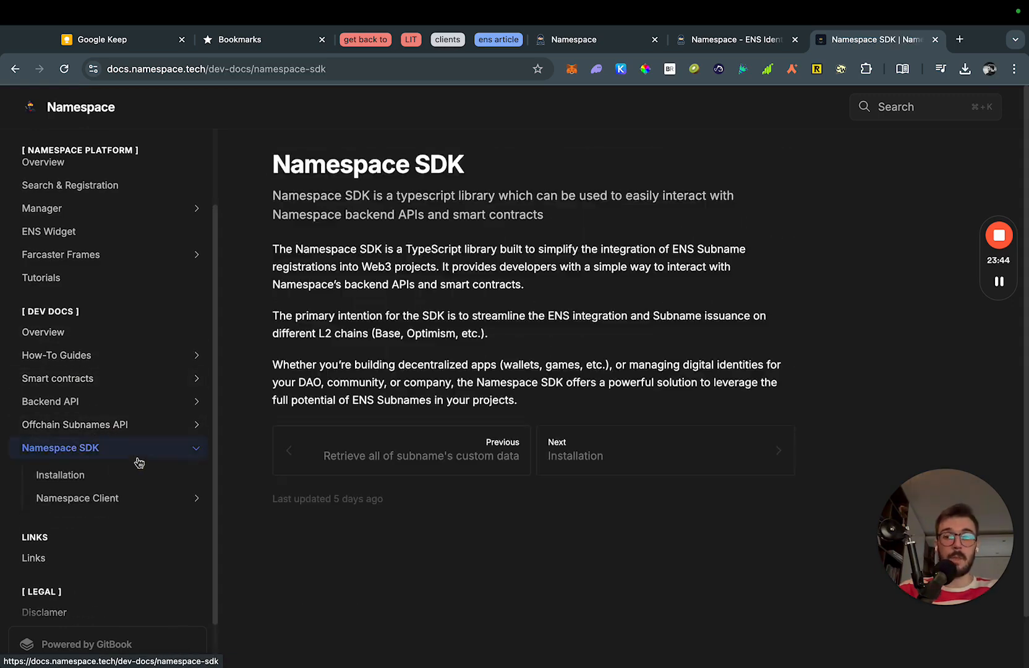
scroll(140, 464, down, 1)
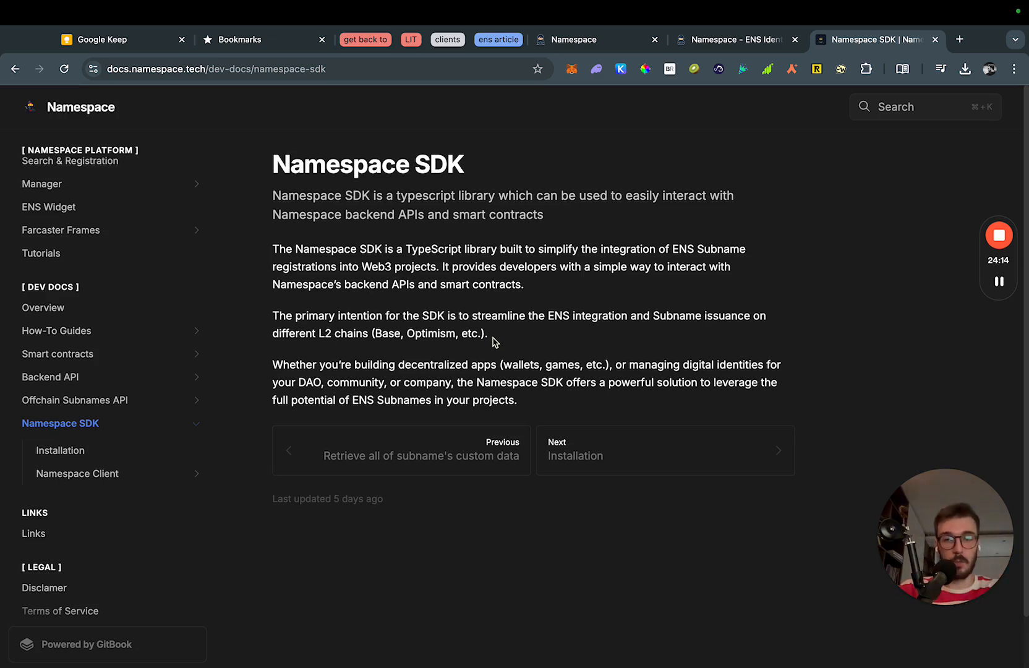
click(99, 453)
Browse Namespace Client pages GetListedName, GetMintDetails, GetMintTransactionParameters and IsSubnameAvailable, then How-To Guides.
click(122, 446)
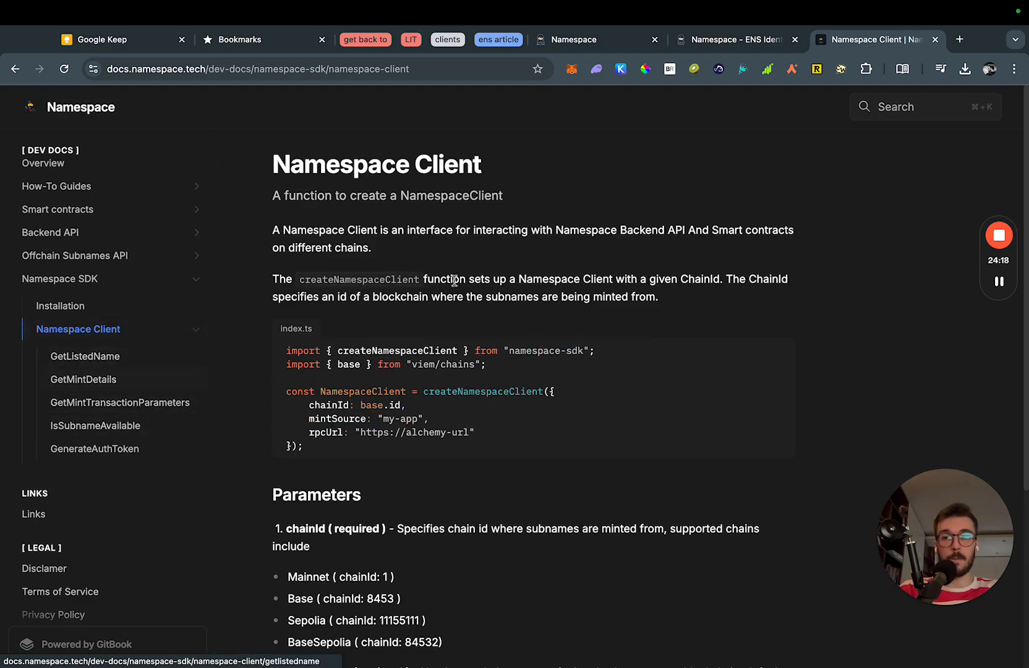
click(118, 357)
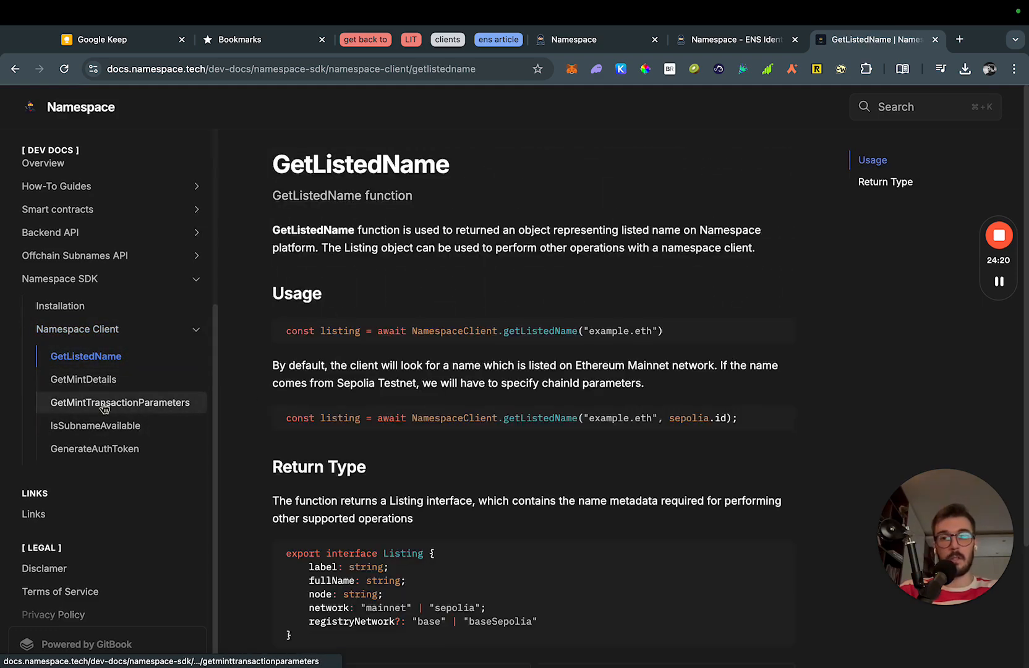
click(119, 381)
click(115, 401)
click(118, 425)
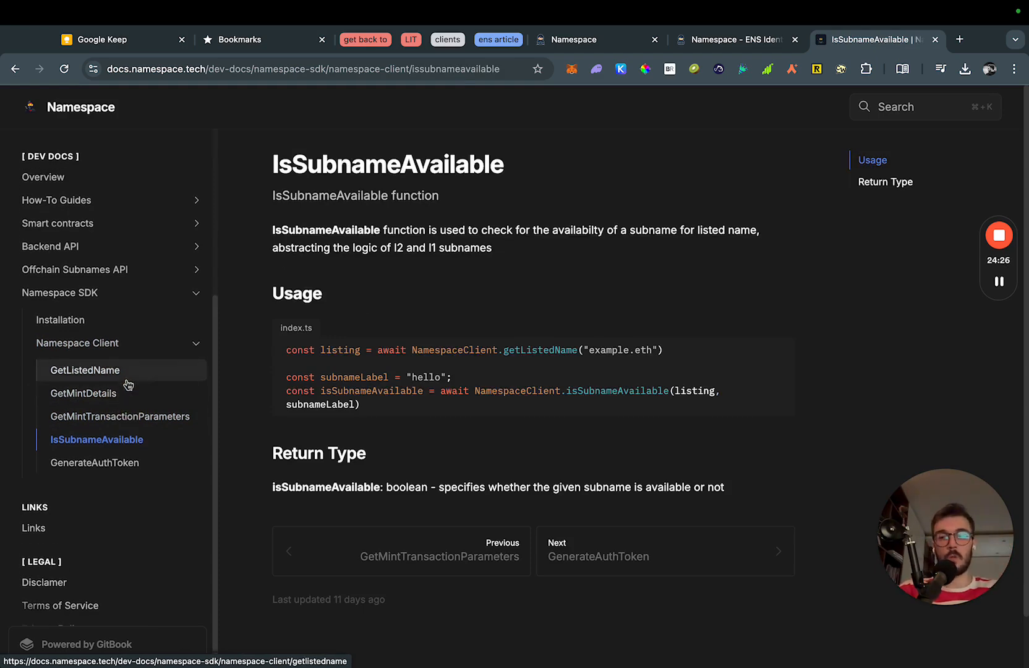
click(130, 374)
scroll(129, 401, up, 3)
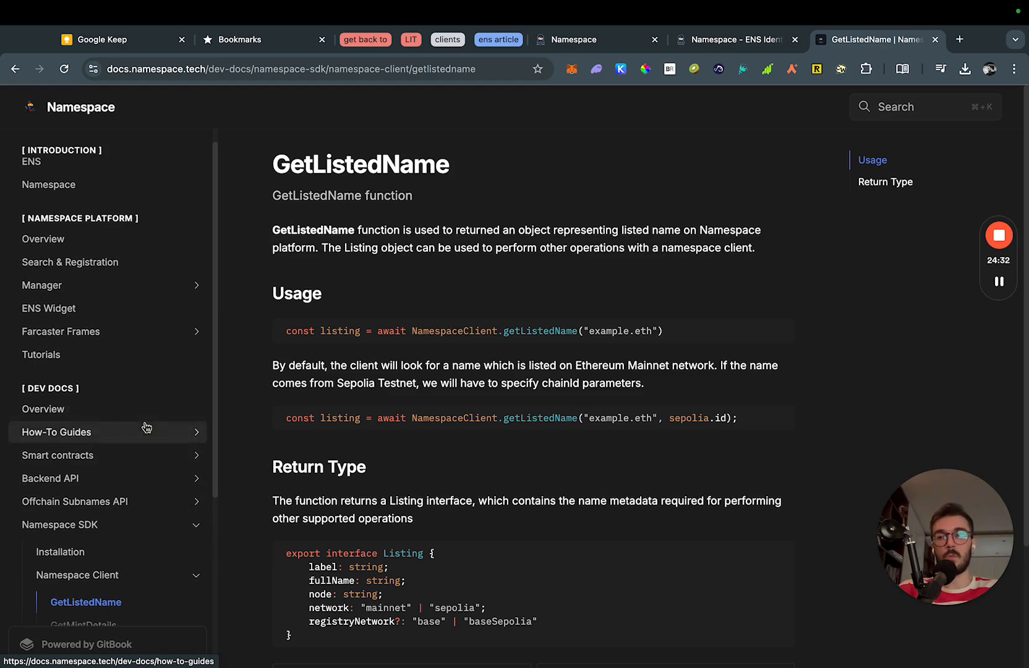
scroll(107, 431, down, 1)
click(107, 431)
scroll(126, 428, down, 1)
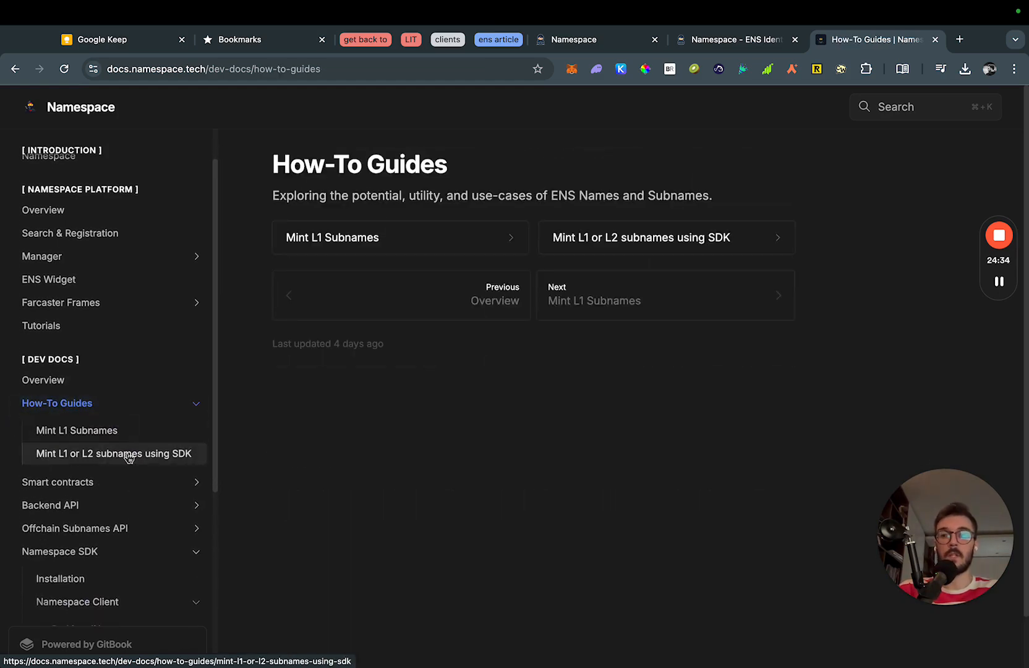
Open the 'Mint L1 or L2 subnames using SDK' guide and select its listing prerequisite paragraph.
click(128, 456)
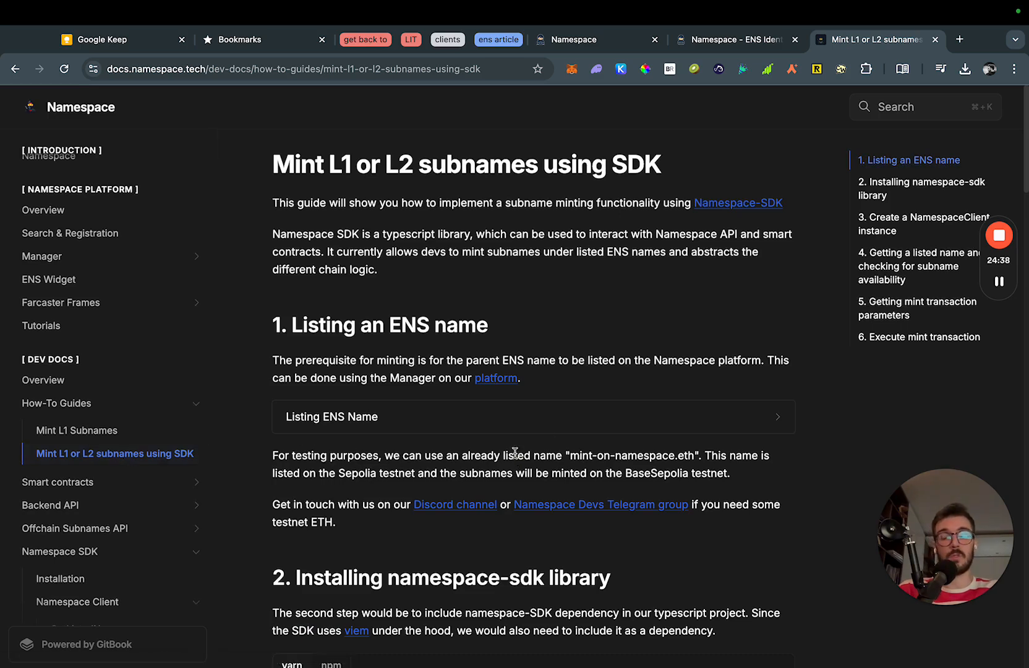
triple_click(592, 360)
click(592, 360)
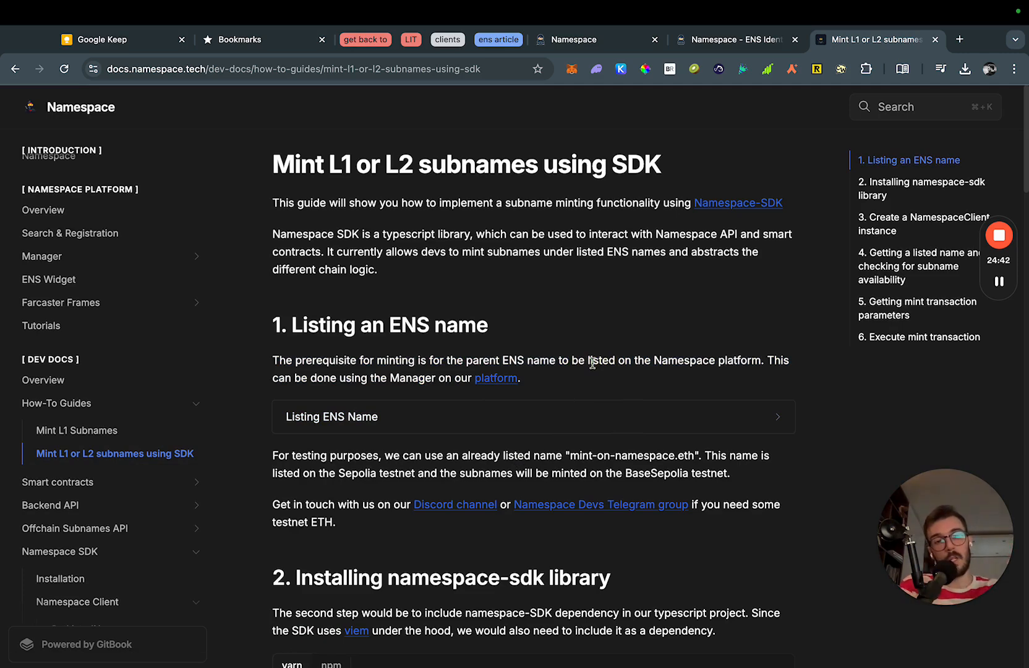
Scroll through the guide's six steps down to executing the mint transaction.
scroll(592, 363, down, 3)
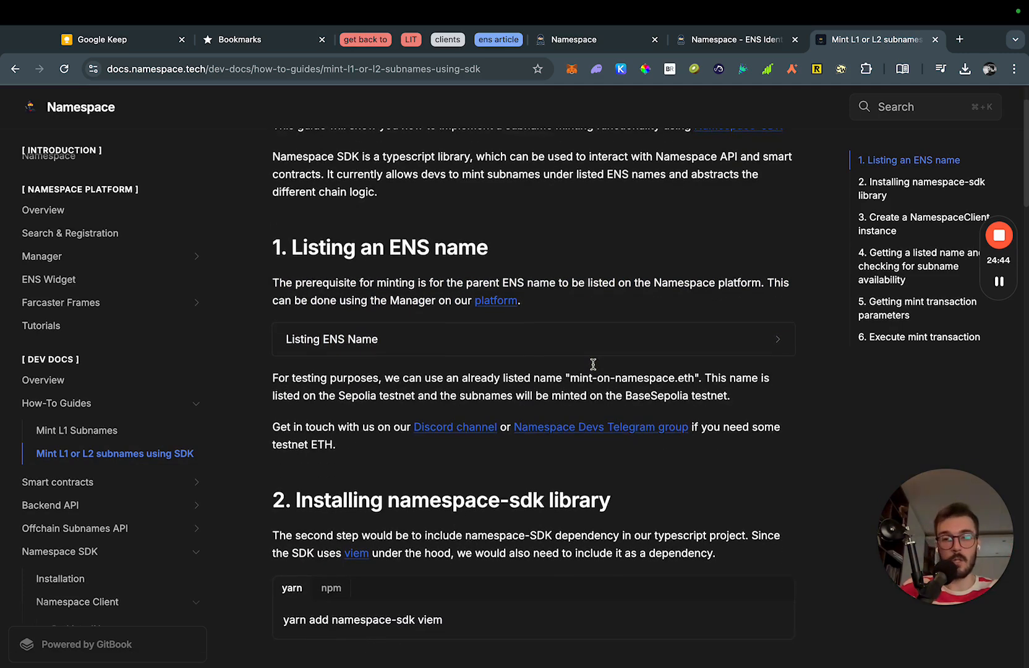
scroll(584, 452, down, 2)
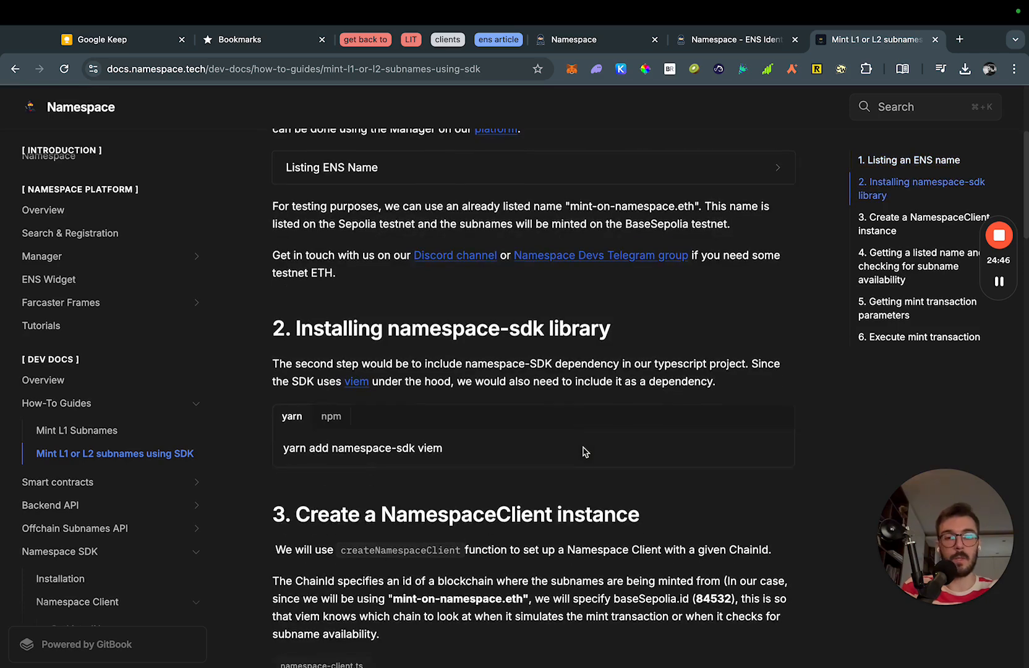
scroll(584, 452, down, 5)
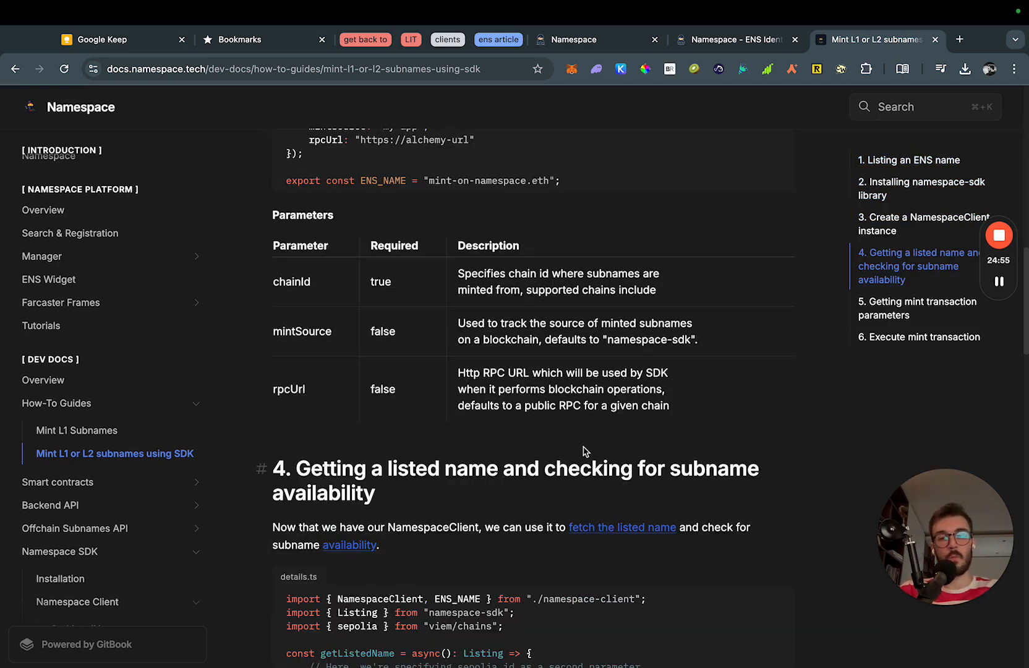
scroll(586, 452, down, 10)
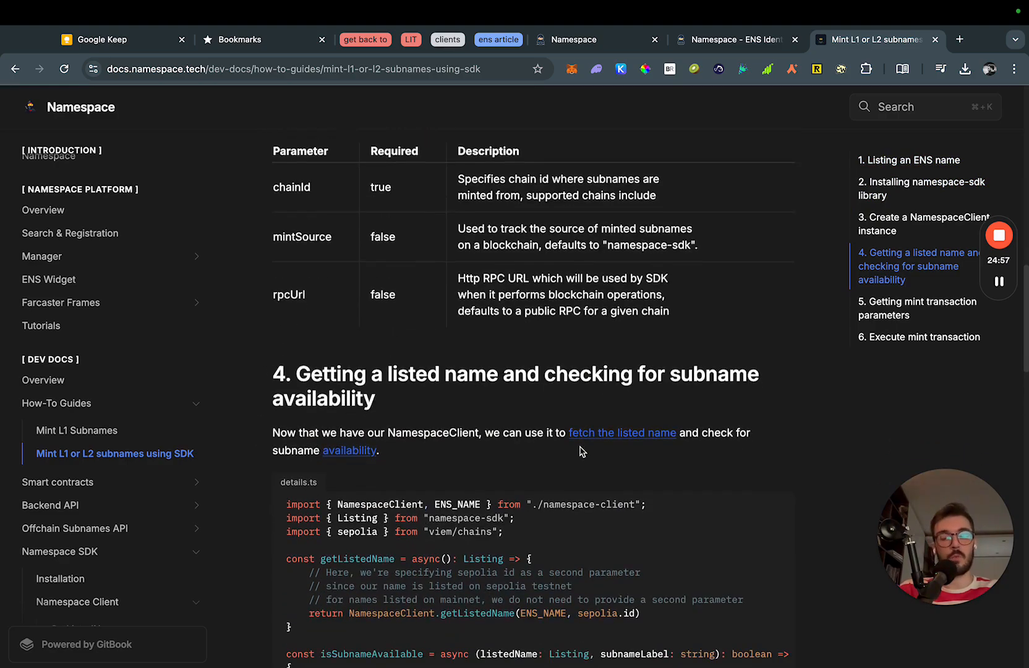
scroll(575, 452, down, 15)
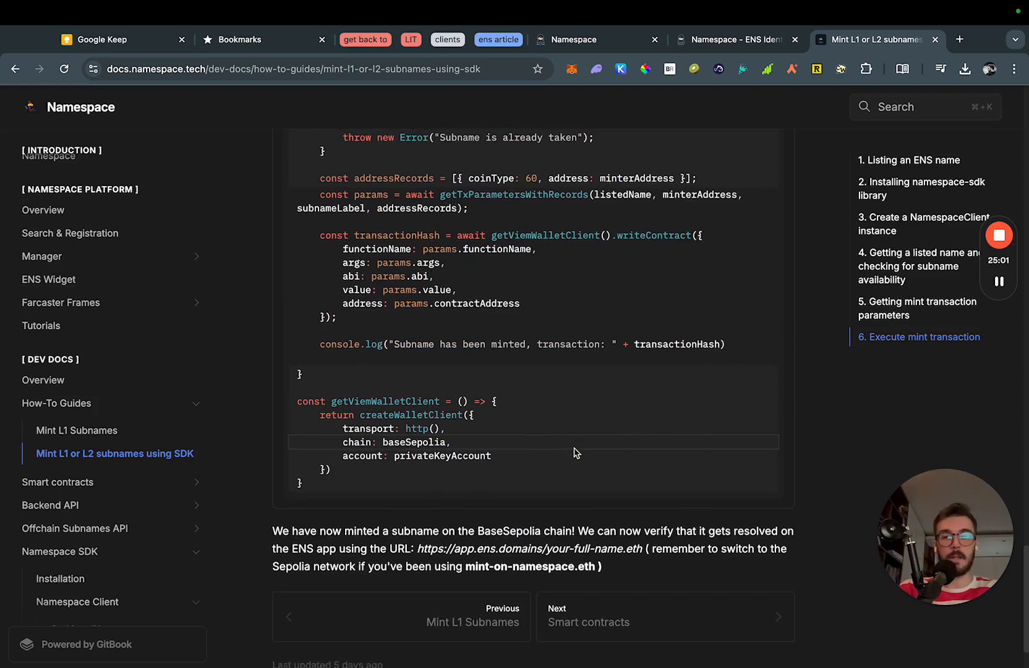
scroll(574, 453, down, 2)
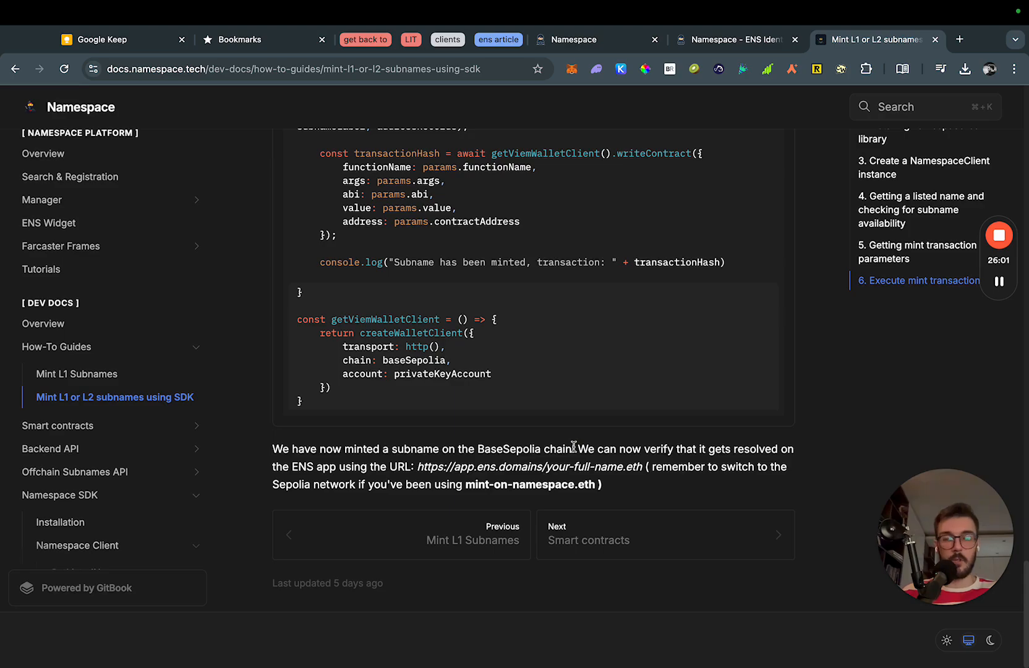
scroll(574, 447, up, 20)
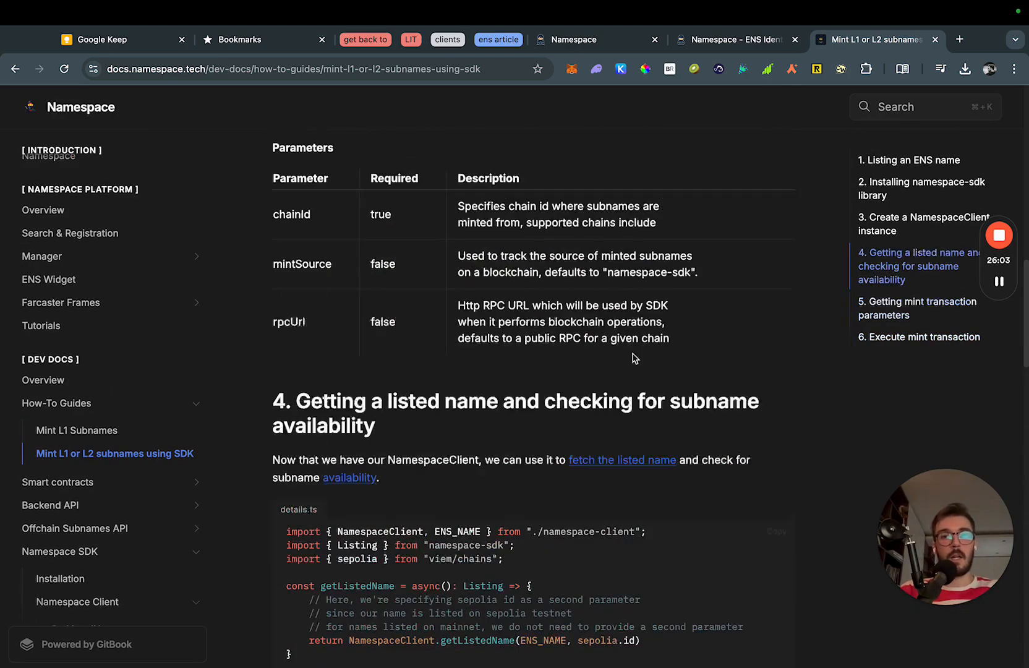
scroll(378, 410, up, 3)
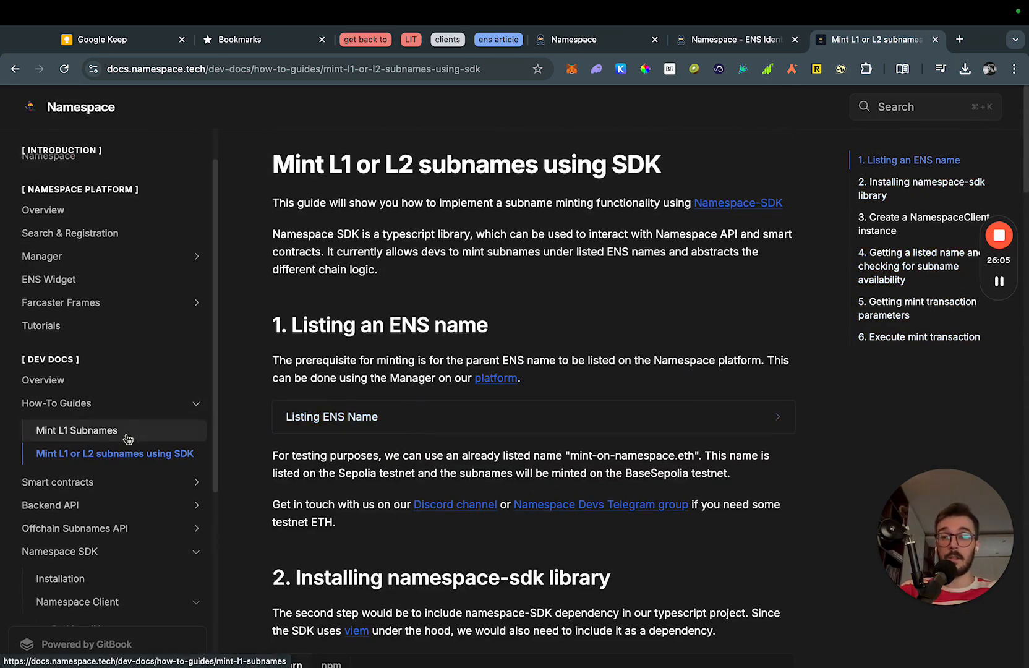
scroll(126, 452, down, 5)
scroll(123, 448, down, 1)
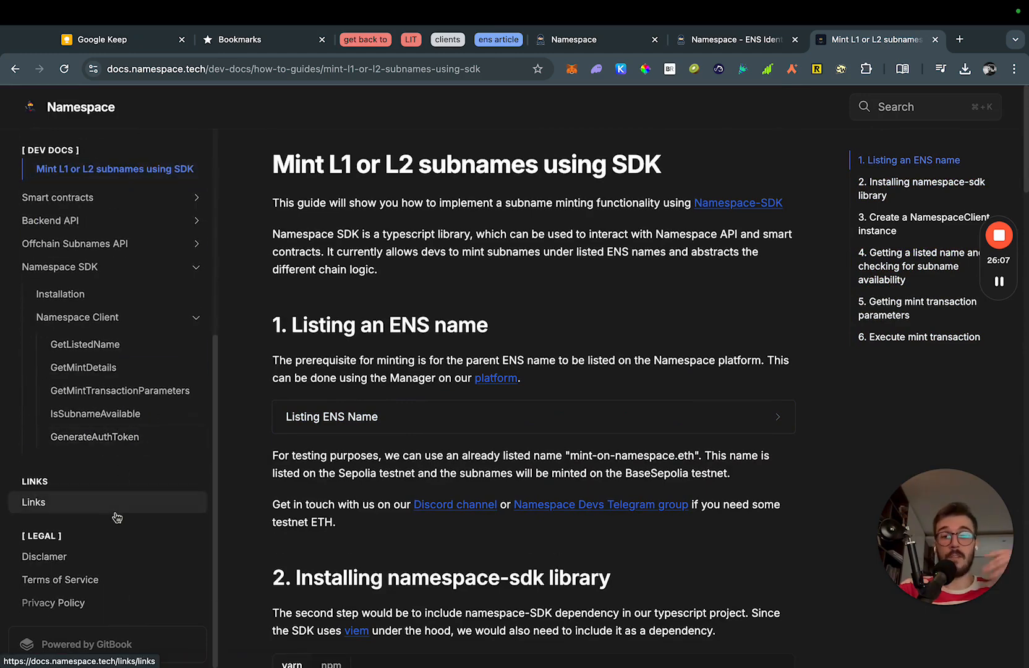
On the Links page, save 'Namespace Devs Telegram group chat' as a red highlight.
click(64, 508)
scroll(317, 494, down, 1)
drag(272, 473, 460, 465)
key(super+shift+e)
click(465, 467)
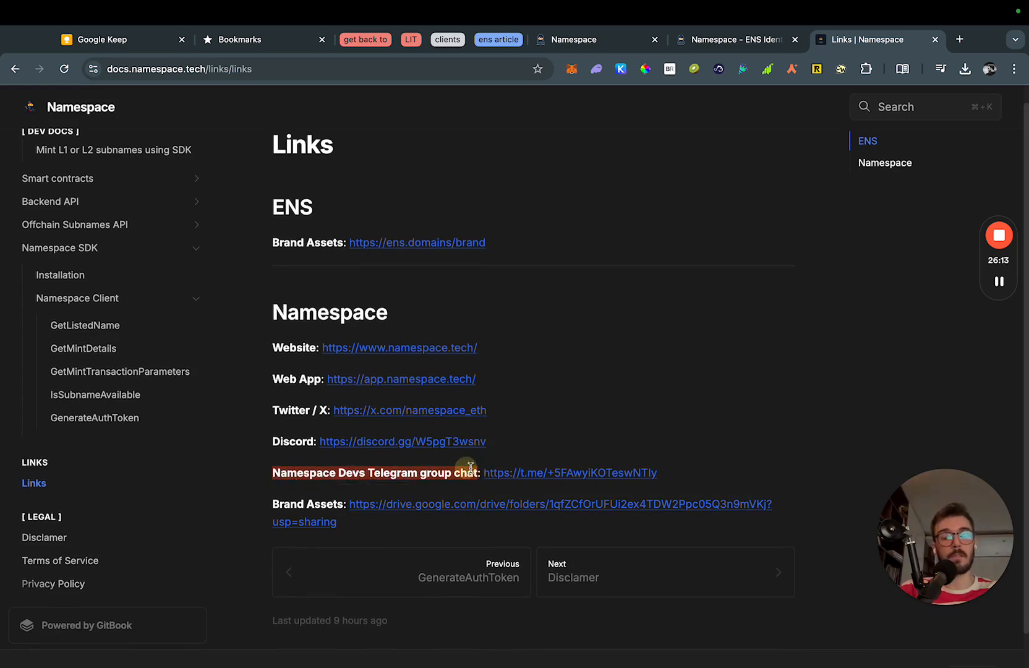
click(798, 459)
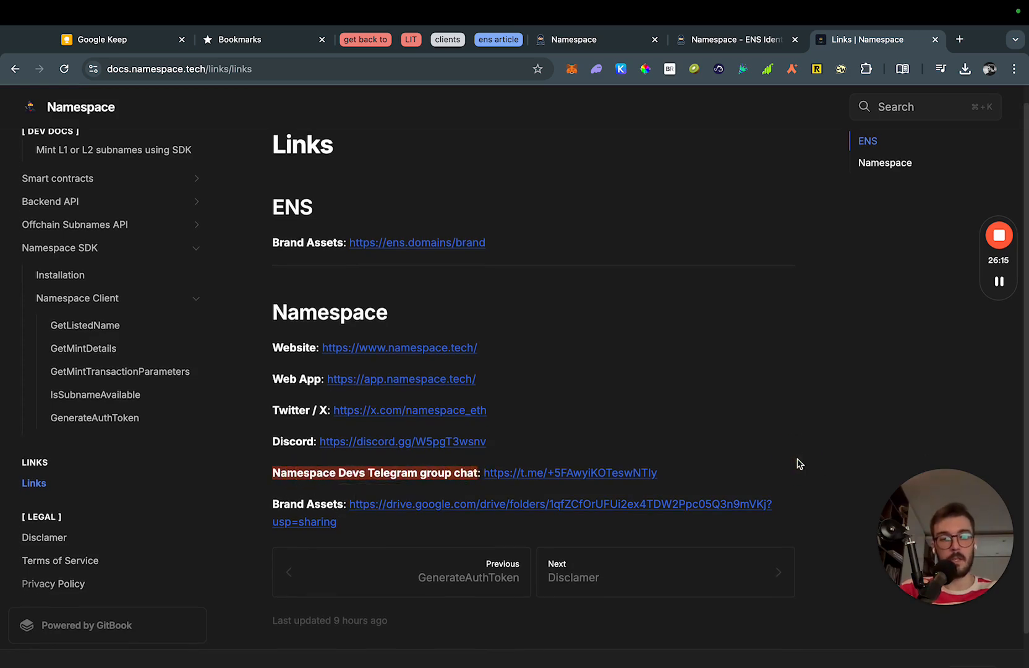